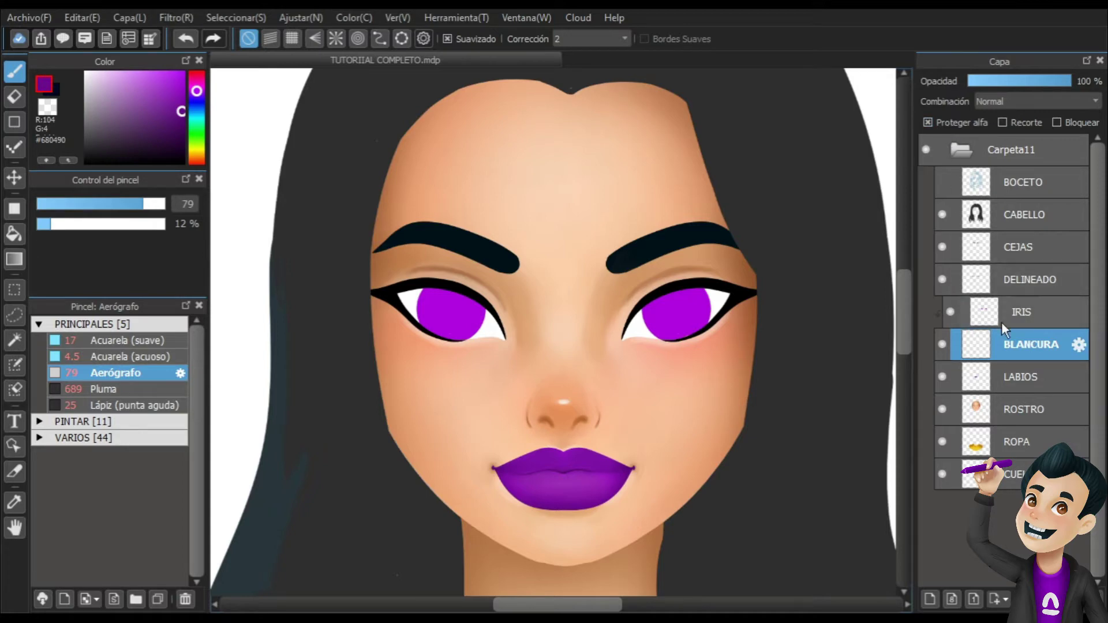
Make BLANCURA, the layer with the whites of the eyes, the active layer.
{"action": "left_click", "coordinate": [1003, 321]}
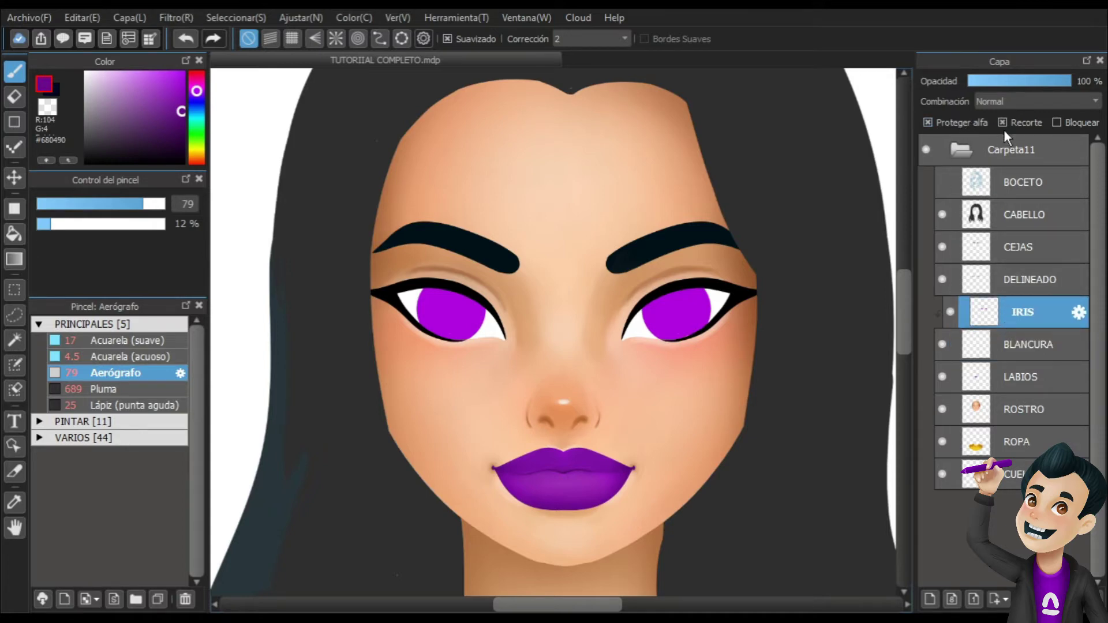
{"action": "left_click", "coordinate": [985, 351]}
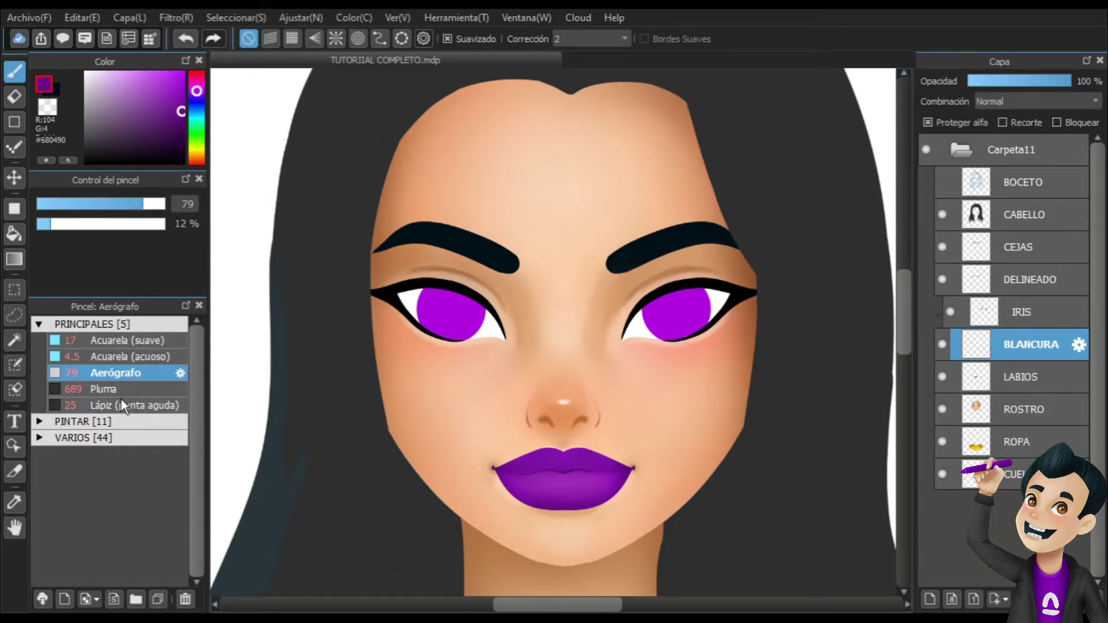
Reorder the PRINCIPALES brushes so Lápiz (punta aguda) sits above Pluma, and choose the Aerógrafo brush.
{"action": "mouse_move", "coordinate": [121, 400]}
{"action": "left_mouse_down"}
{"action": "mouse_move", "coordinate": [126, 380]}
{"action": "mouse_move", "coordinate": [126, 402]}
{"action": "left_mouse_up"}
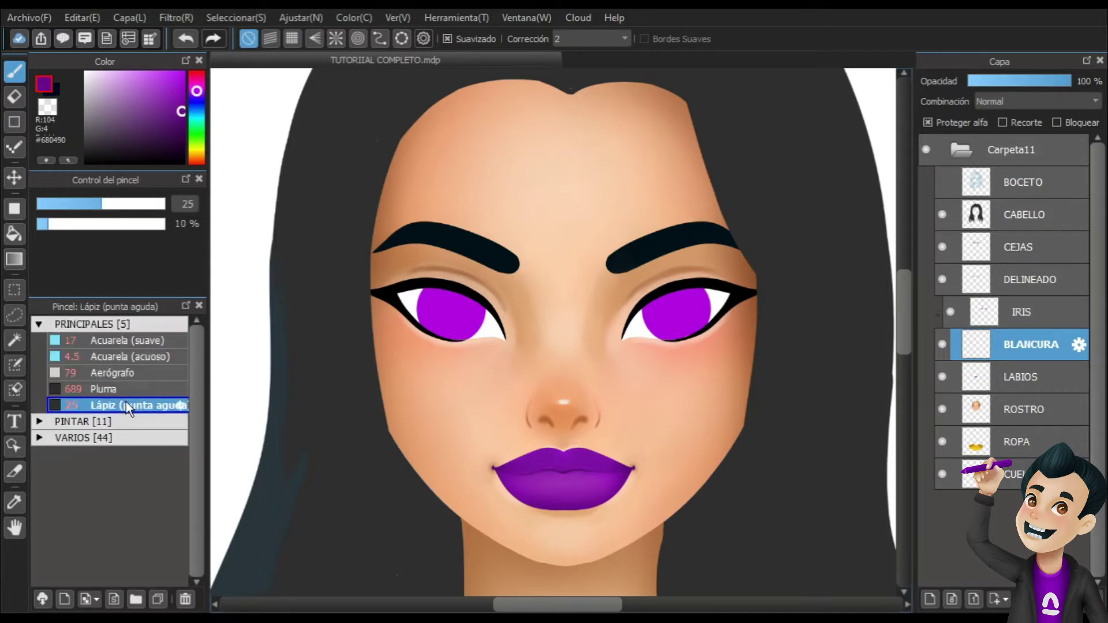
{"action": "left_click", "coordinate": [138, 345]}
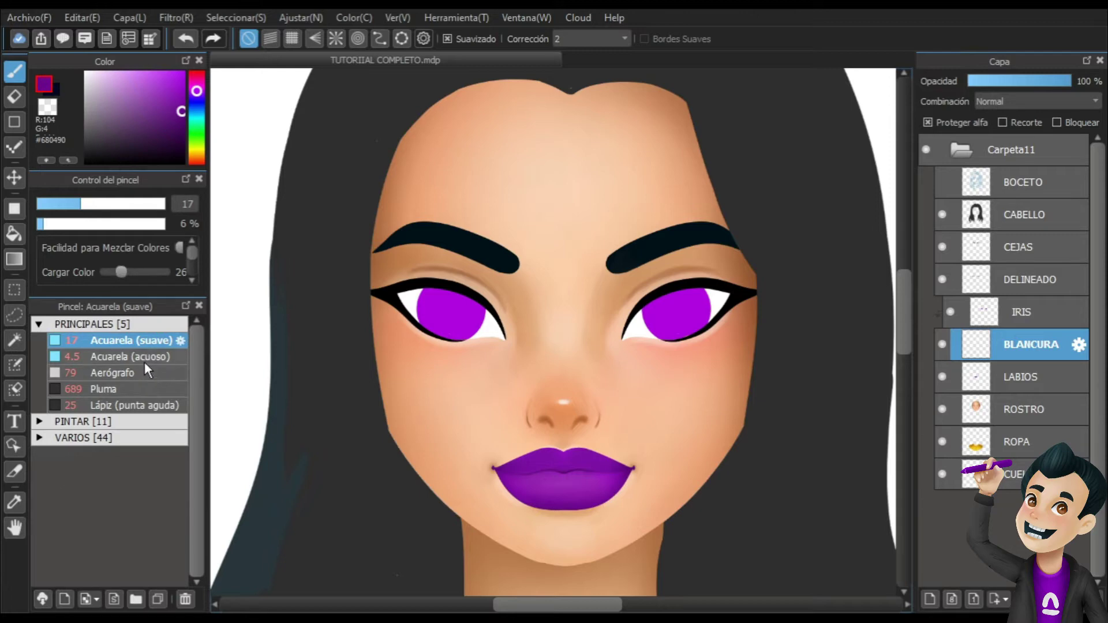
{"action": "left_click", "coordinate": [144, 360]}
{"action": "left_click", "coordinate": [141, 374]}
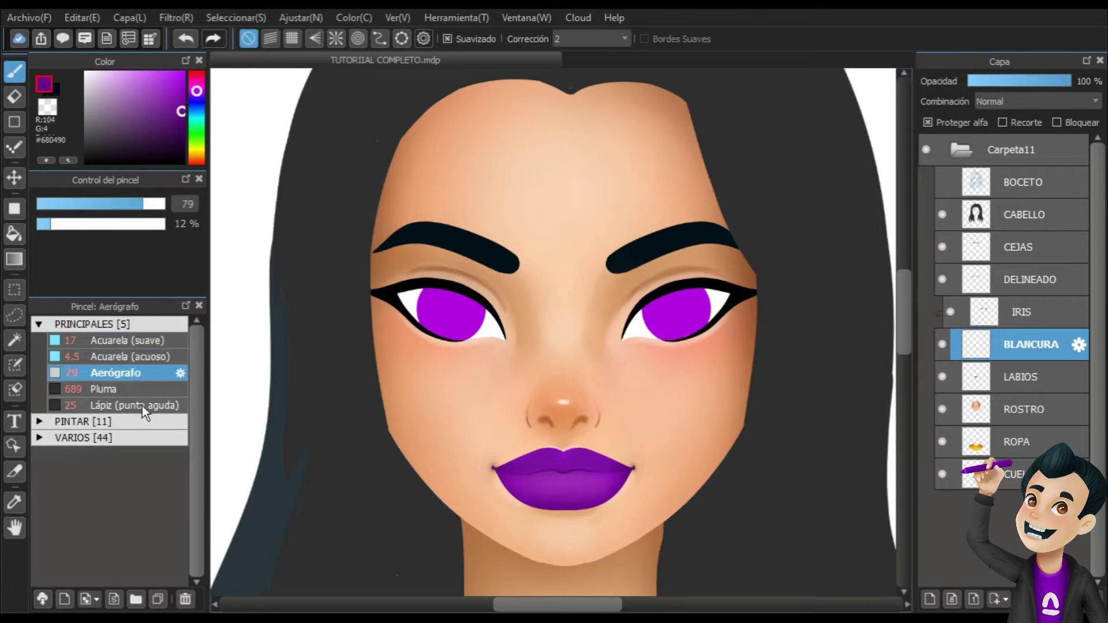
{"action": "left_click", "coordinate": [138, 404]}
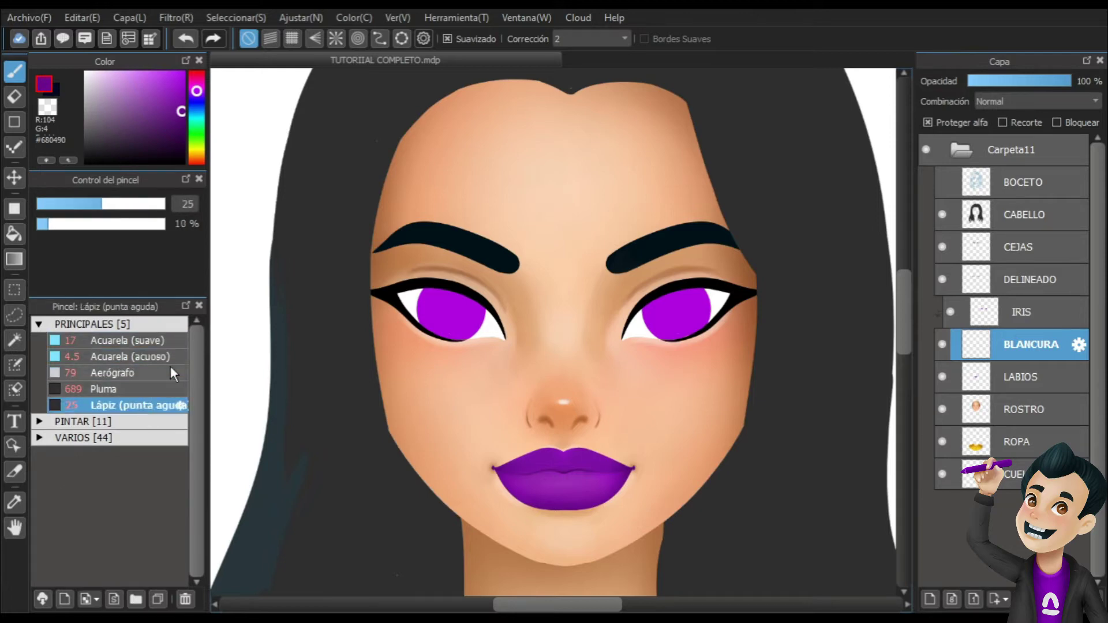
{"action": "left_click_drag", "start_coordinate": [159, 406], "coordinate": [151, 386]}
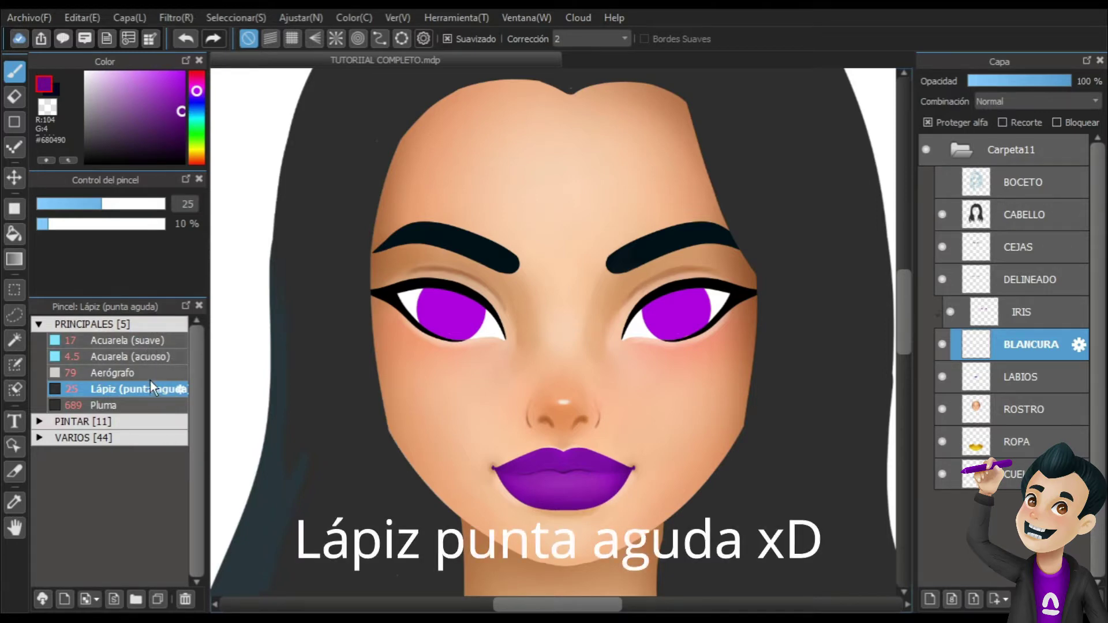
{"action": "left_click", "coordinate": [123, 374]}
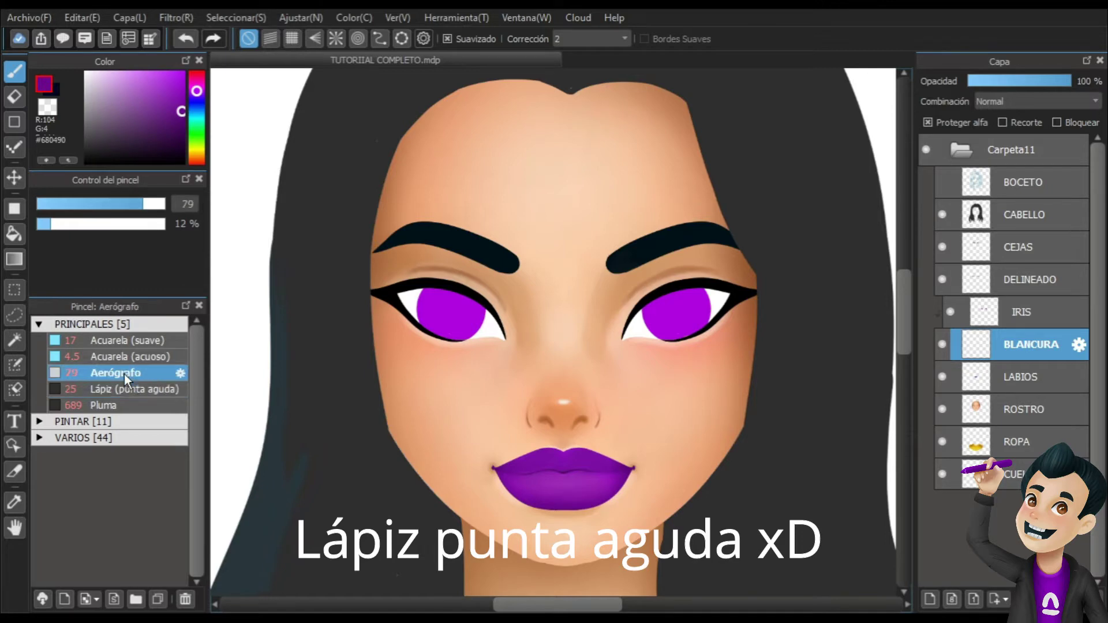
Airbrush a dark grey #2D2D2D shadow under the upper lids on both eye whites, with brush sizes 115 and 103 at 12% opacity.
{"action": "mouse_move", "coordinate": [89, 96]}
{"action": "left_mouse_down"}
{"action": "mouse_move", "coordinate": [77, 92]}
{"action": "mouse_move", "coordinate": [70, 120]}
{"action": "mouse_move", "coordinate": [84, 147]}
{"action": "left_mouse_up"}
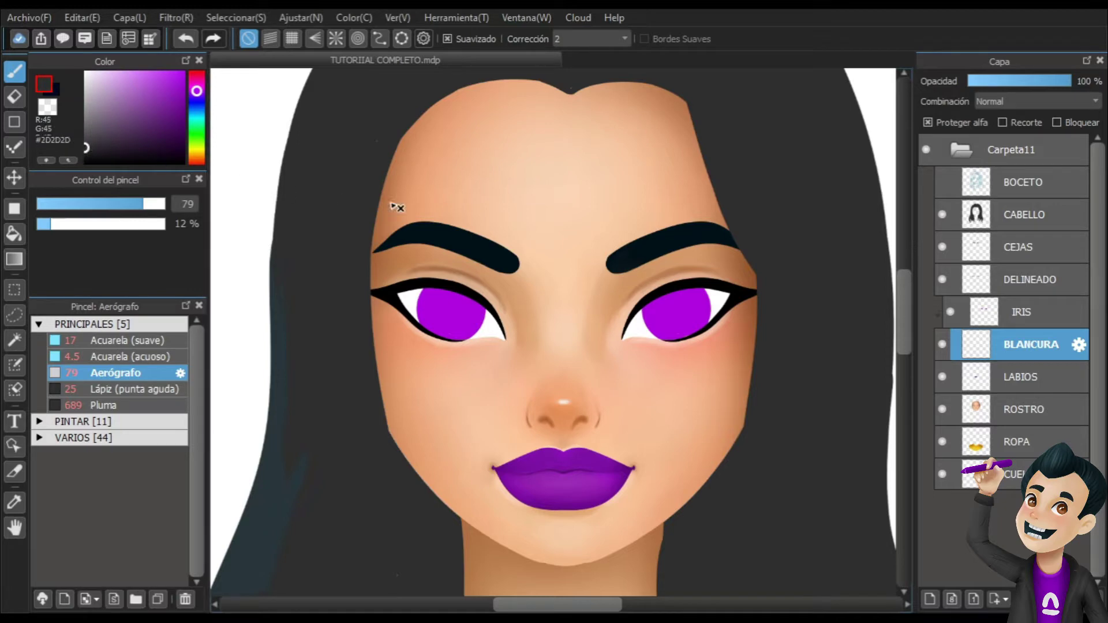
{"action": "key", "text": "ctrl+Up"}
{"action": "mouse_move", "coordinate": [716, 240]}
{"action": "left_mouse_down", "text": "ctrl+alt"}
{"action": "mouse_move", "coordinate": [678, 279]}
{"action": "mouse_move", "coordinate": [706, 269]}
{"action": "mouse_move", "coordinate": [701, 282]}
{"action": "left_mouse_up", "text": "ctrl+alt"}
{"action": "left_click_drag", "start_coordinate": [796, 260], "coordinate": [837, 266]}
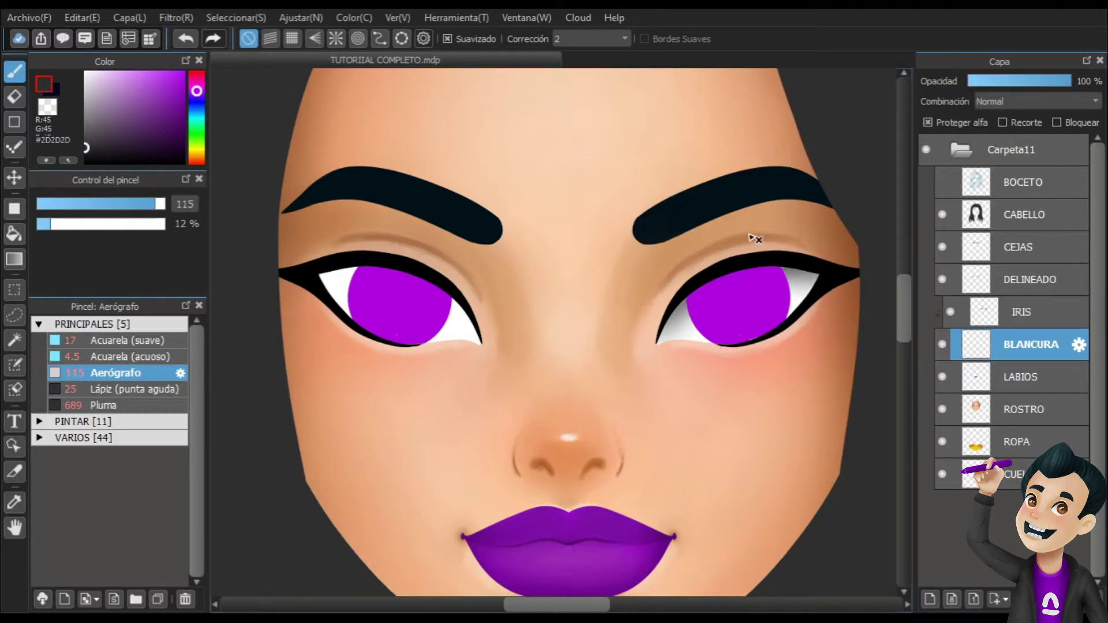
{"action": "key", "text": "bracketleft"}
{"action": "mouse_move", "coordinate": [296, 274]}
{"action": "left_mouse_down"}
{"action": "mouse_move", "coordinate": [453, 275]}
{"action": "mouse_move", "coordinate": [457, 285]}
{"action": "mouse_move", "coordinate": [395, 260]}
{"action": "mouse_move", "coordinate": [452, 284]}
{"action": "mouse_move", "coordinate": [500, 322]}
{"action": "left_mouse_up"}
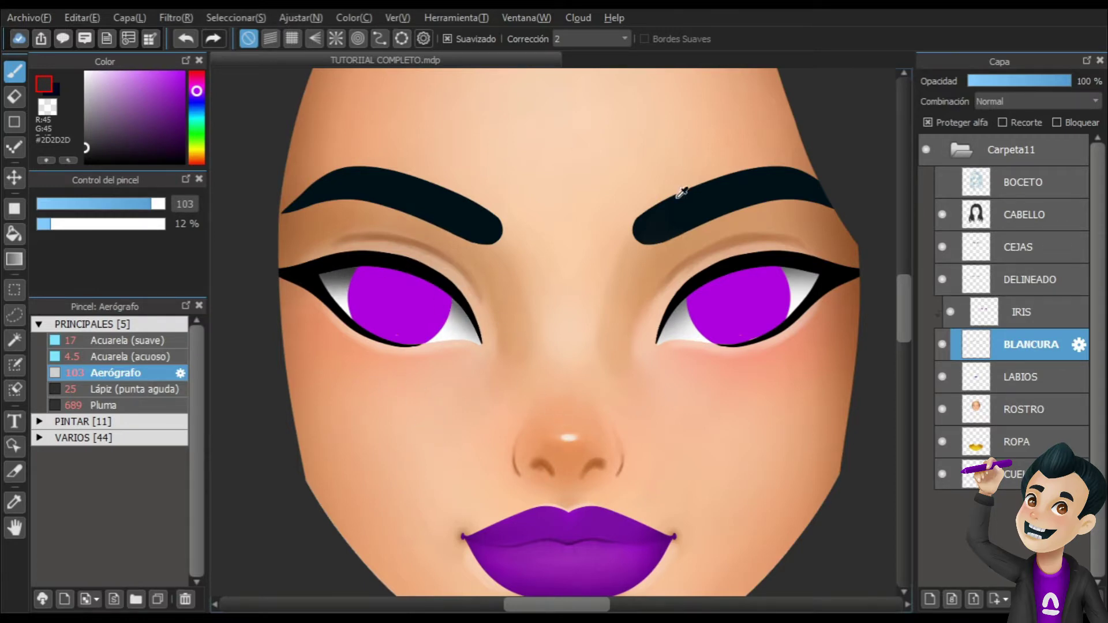
Sample the forehead skin tone #F7CBA6 and airbrush it over both eye whites with brush size 90.
{"action": "left_click", "coordinate": [653, 114], "text": "alt"}
{"action": "key", "text": "bracketleft"}
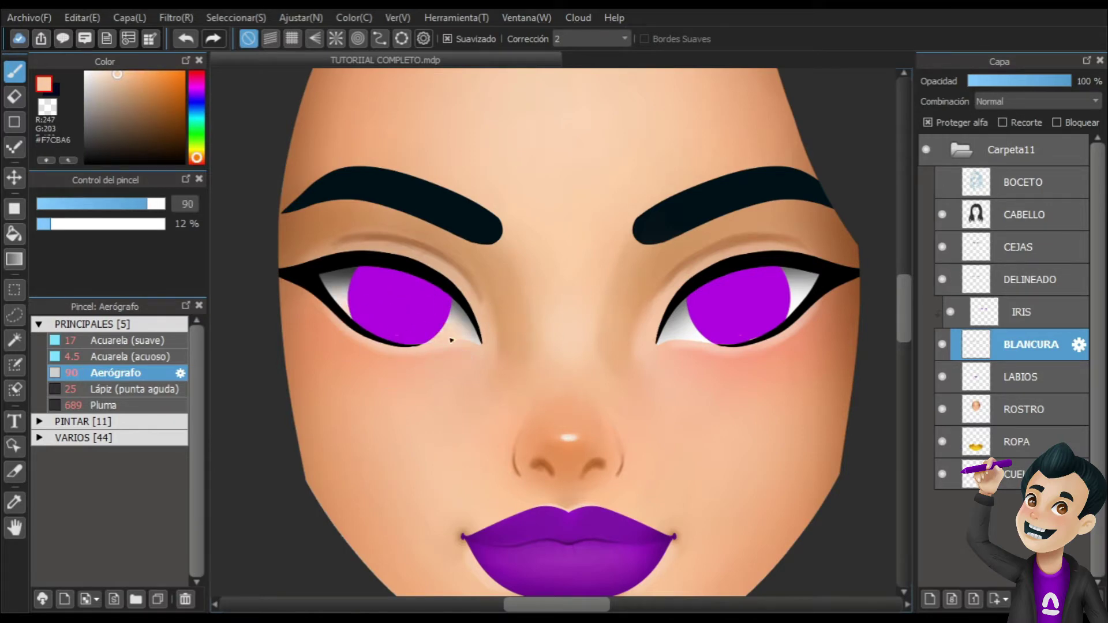
{"action": "mouse_move", "coordinate": [735, 325]}
{"action": "left_mouse_down"}
{"action": "mouse_move", "coordinate": [680, 346]}
{"action": "mouse_move", "coordinate": [697, 352]}
{"action": "mouse_move", "coordinate": [774, 317]}
{"action": "mouse_move", "coordinate": [658, 362]}
{"action": "left_mouse_up"}
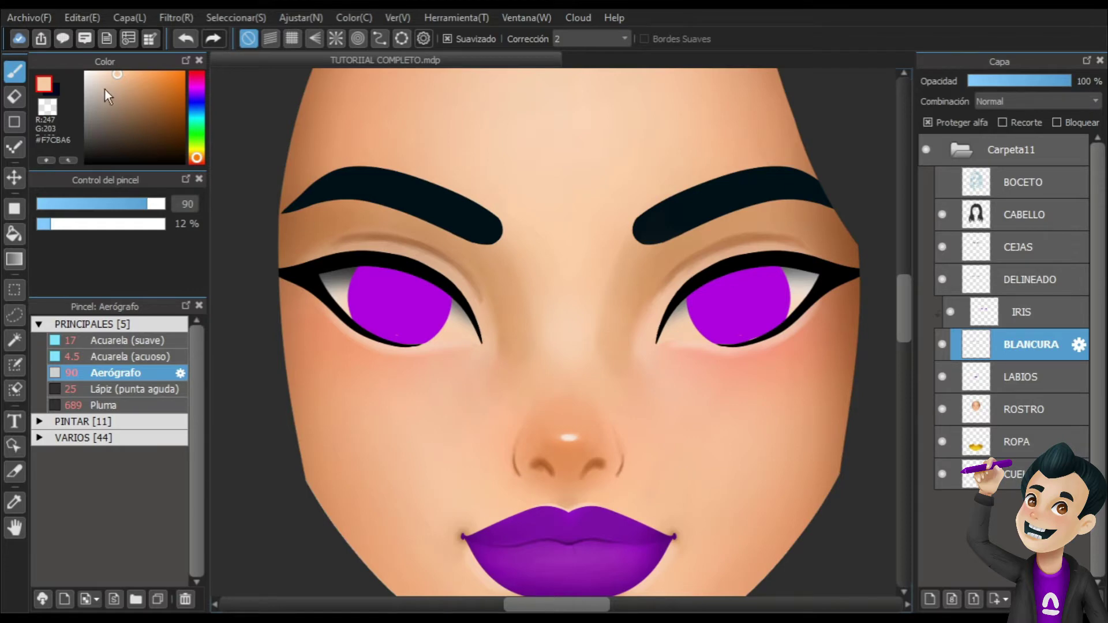
Lighten both eye whites beside the irises with pale cream #FFF1E5, using airbrush sizes from 50 to 64.
{"action": "left_click_drag", "start_coordinate": [104, 78], "coordinate": [95, 71]}
{"action": "key", "text": "["}
{"action": "key", "text": "["}
{"action": "key", "text": "["}
{"action": "key", "text": "["}
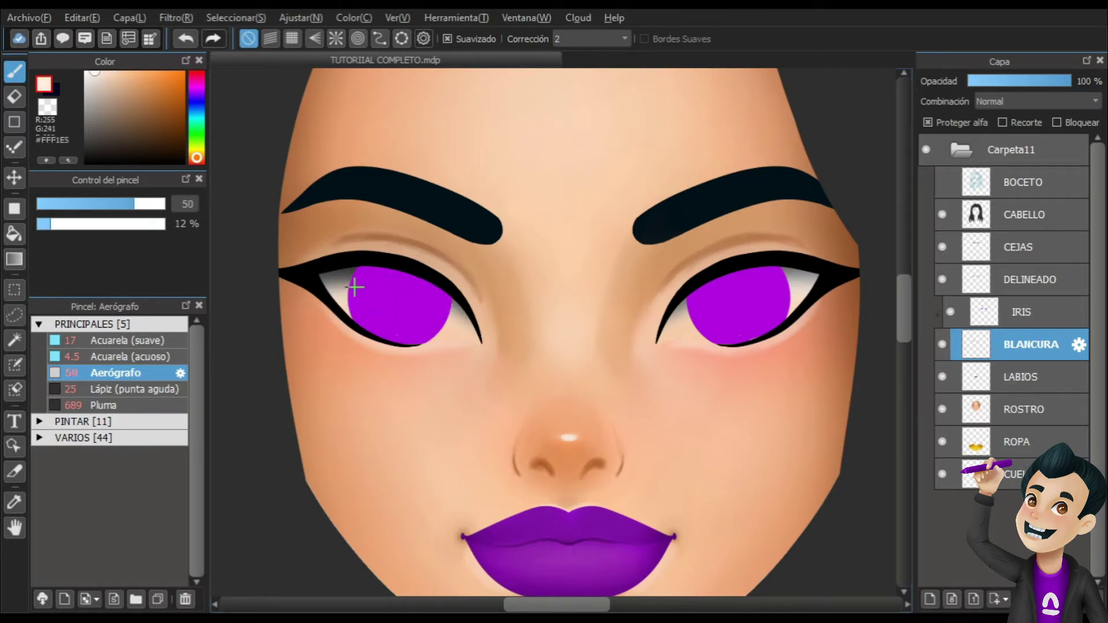
{"action": "key", "text": "bracketright"}
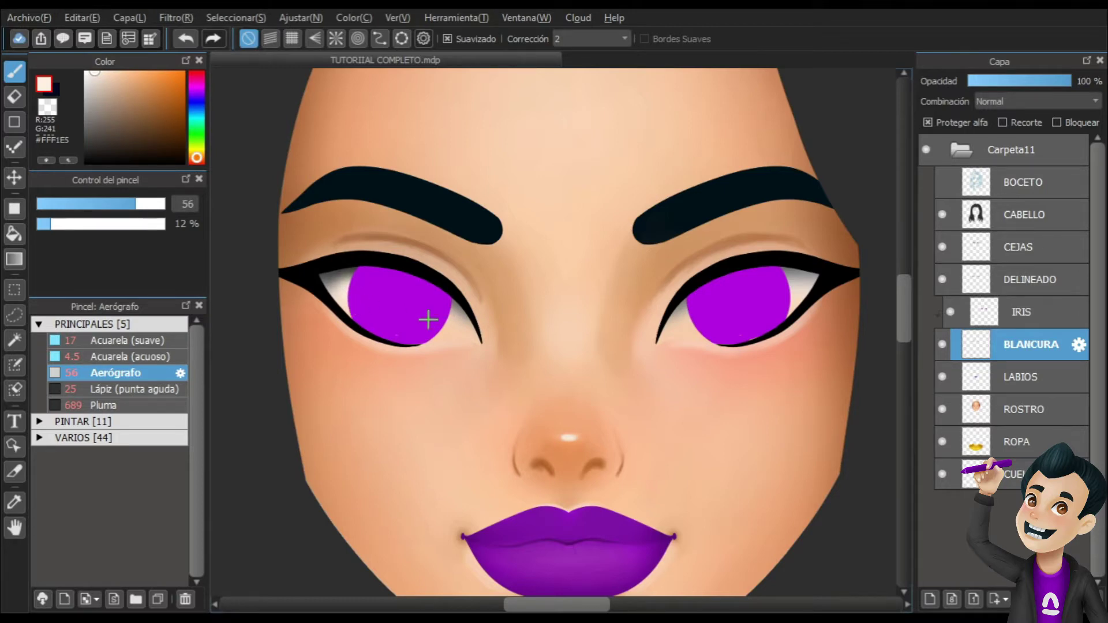
{"action": "key", "text": "bracketright"}
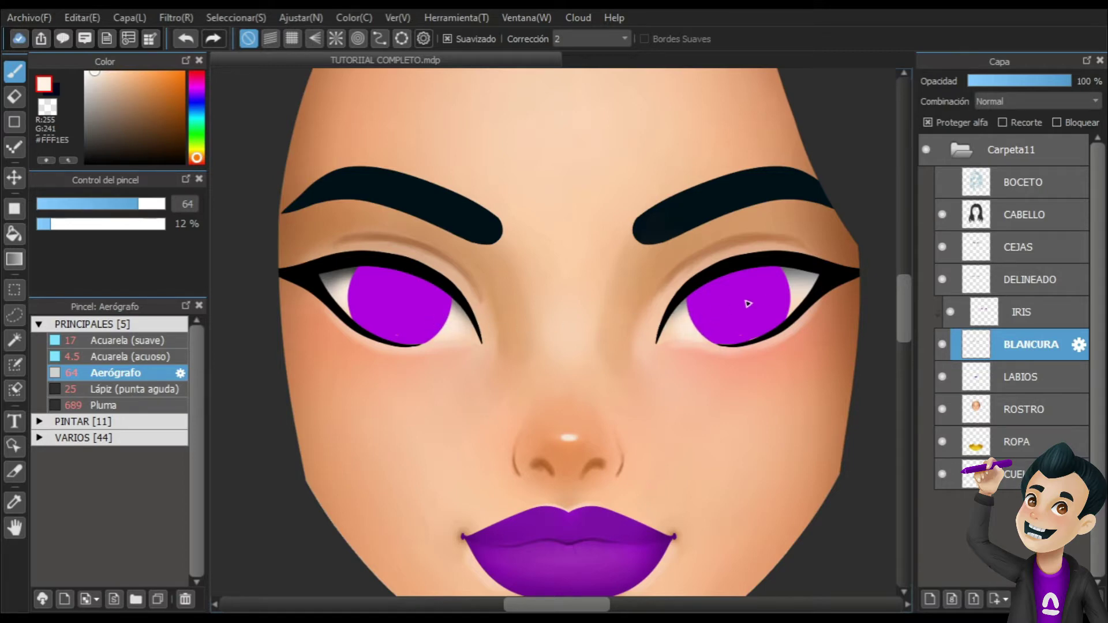
{"action": "left_click_drag", "start_coordinate": [786, 301], "coordinate": [790, 296]}
Sample coral #F7A88F from the skin under the eye and tint the inner eye corners with airbrush size 33.
{"action": "right_click", "coordinate": [703, 356]}
{"action": "key", "text": "bracketleft"}
{"action": "key", "text": "bracketleft"}
{"action": "key", "text": "bracketleft"}
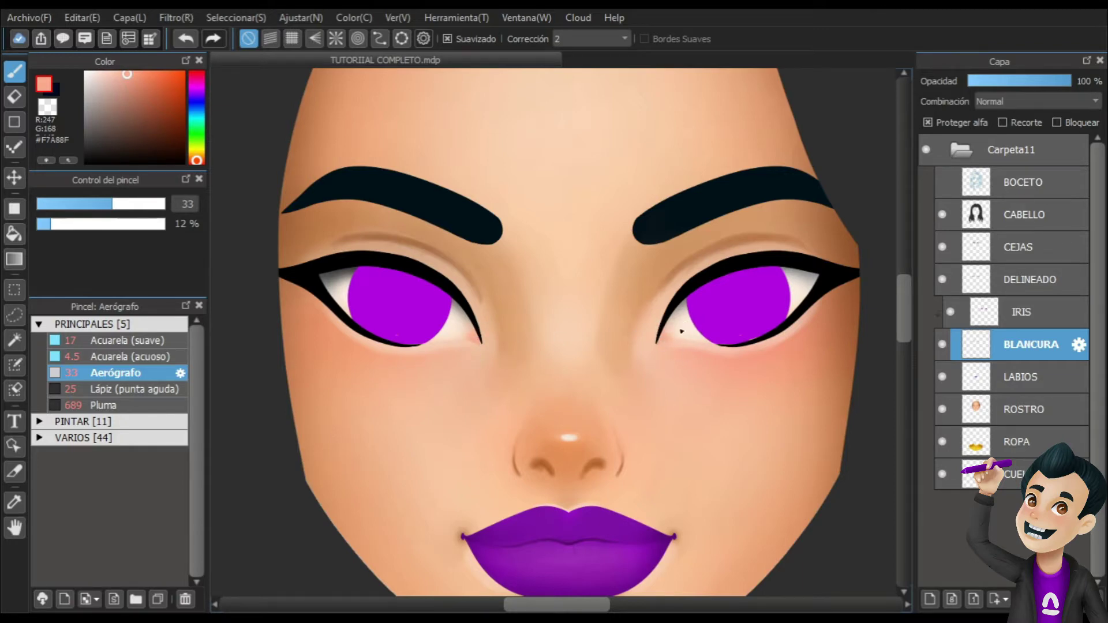
Brighten the eye whites with white #FFFFFF, using the airbrush at 7% opacity and up to size 57.
{"action": "left_click", "coordinate": [86, 73]}
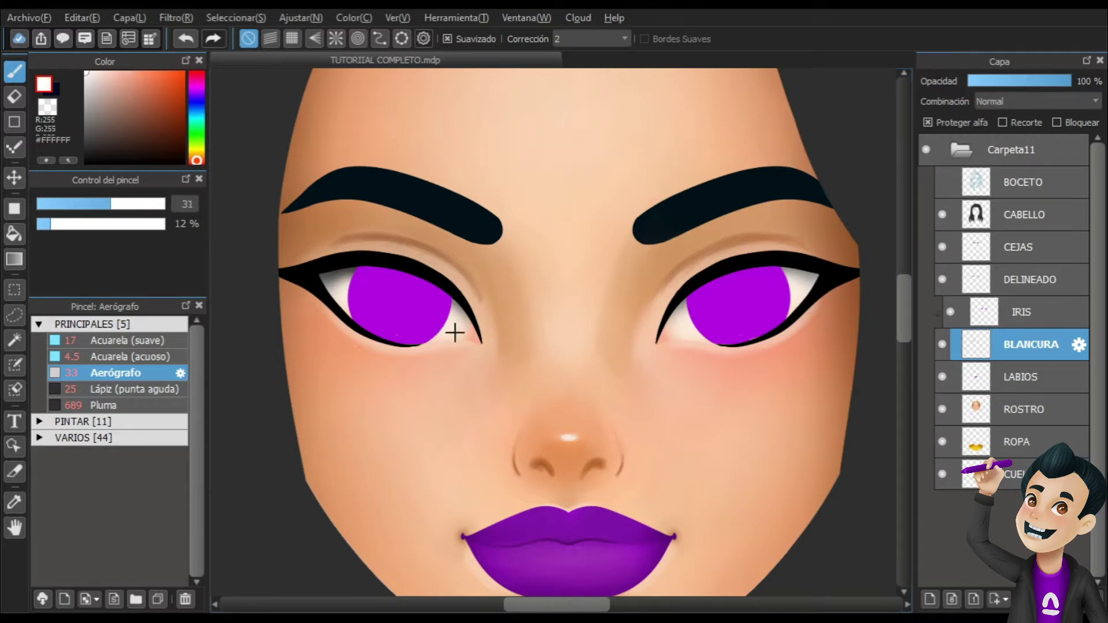
{"action": "key", "text": "]"}
{"action": "key", "text": "]"}
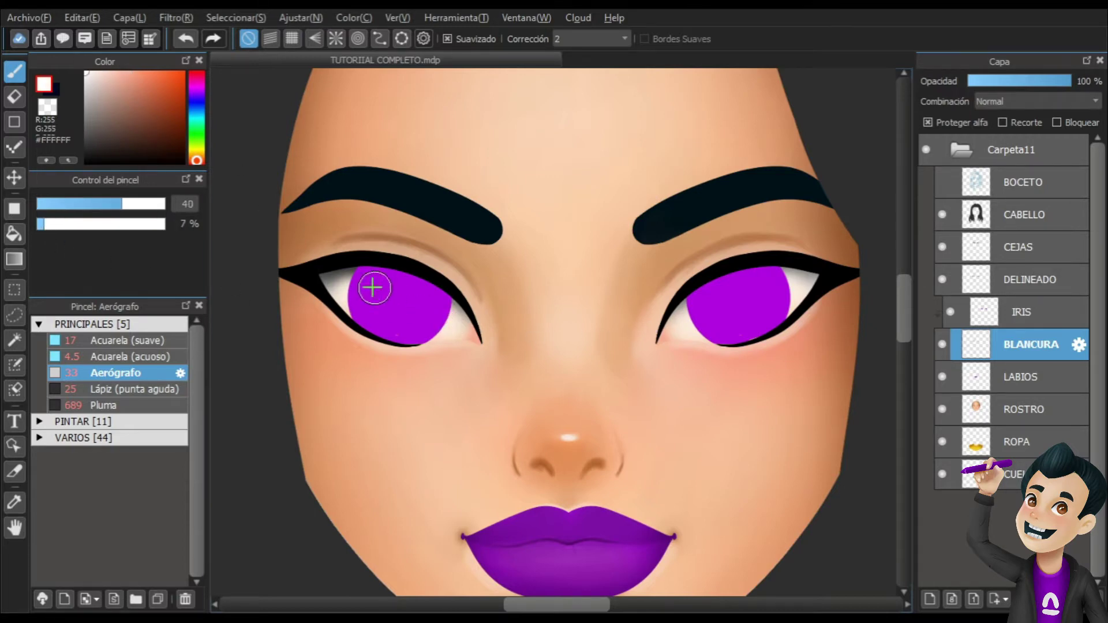
{"action": "key", "text": "]"}
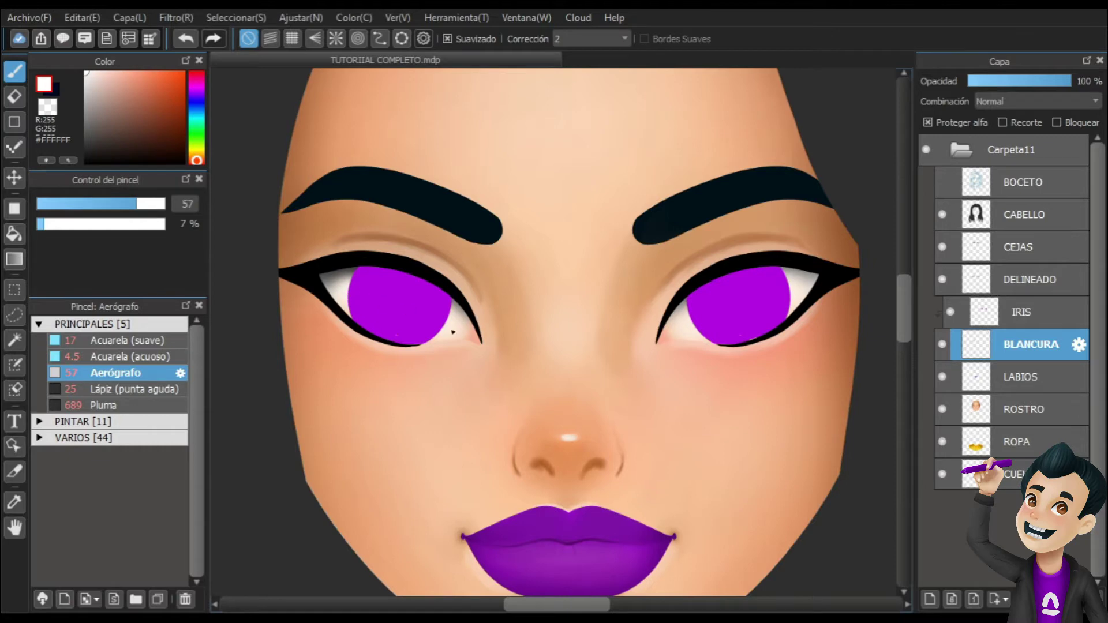
{"action": "key", "text": "]"}
Deepen the upper-lid shadow on both eye whites with dark grey #222222, using airbrush sizes 95 to 113.
{"action": "left_click_drag", "start_coordinate": [153, 123], "coordinate": [65, 148]}
{"action": "key", "text": "]"}
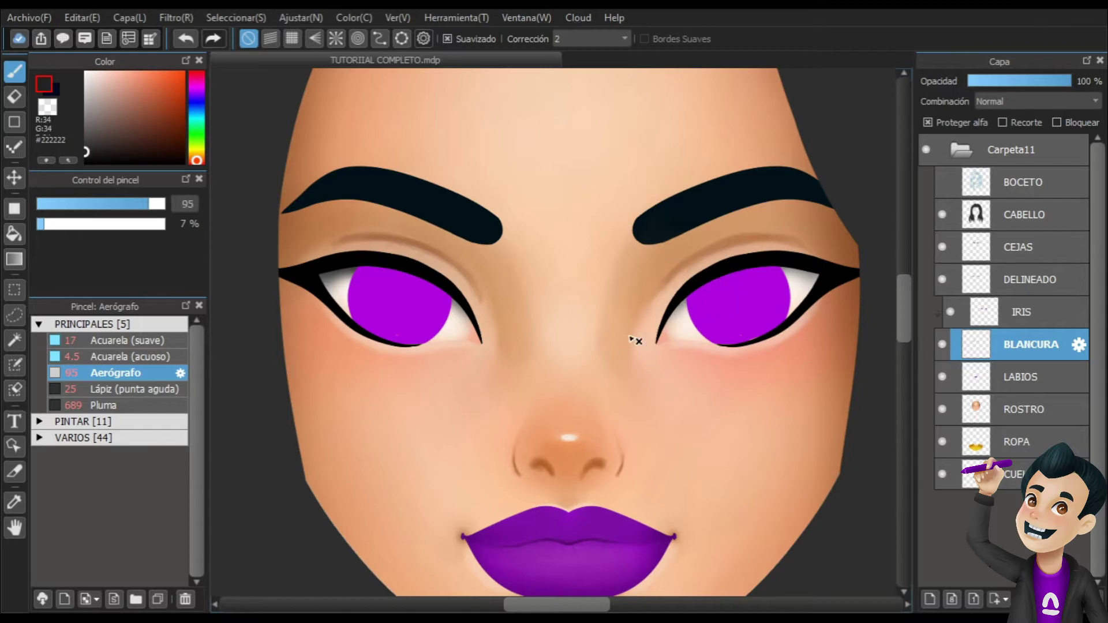
{"action": "key", "text": "]"}
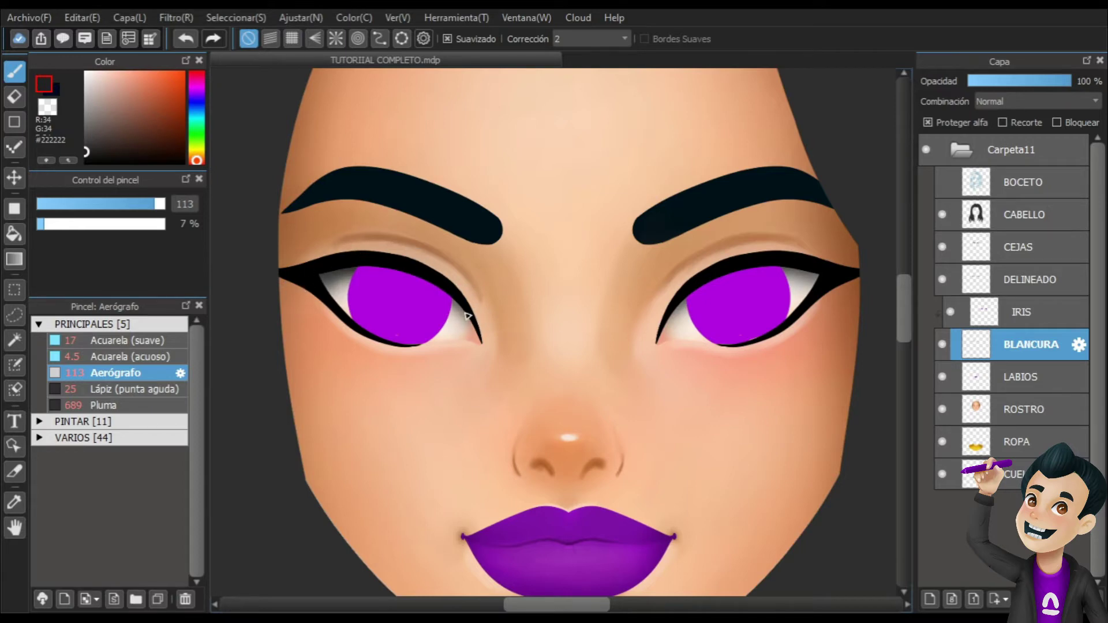
Sample the skin tone #F0A57E below the eye and tint both eye whites with the airbrush, sizes 100 to 121.
{"action": "left_click", "coordinate": [367, 363], "text": "alt"}
{"action": "key", "text": "["}
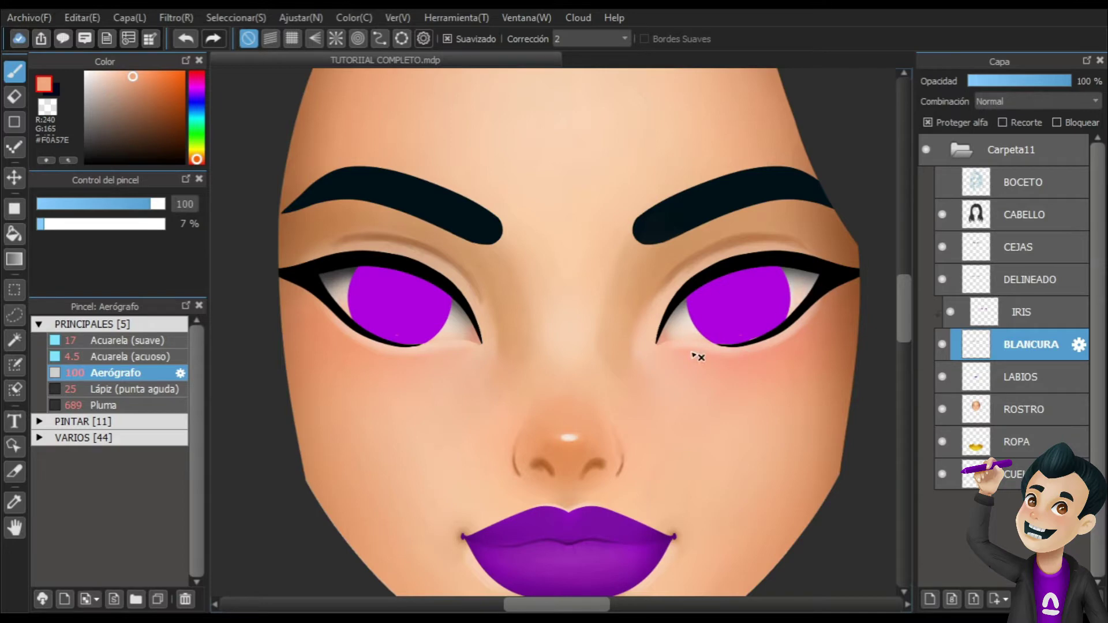
{"action": "left_click_drag", "start_coordinate": [336, 301], "coordinate": [351, 320]}
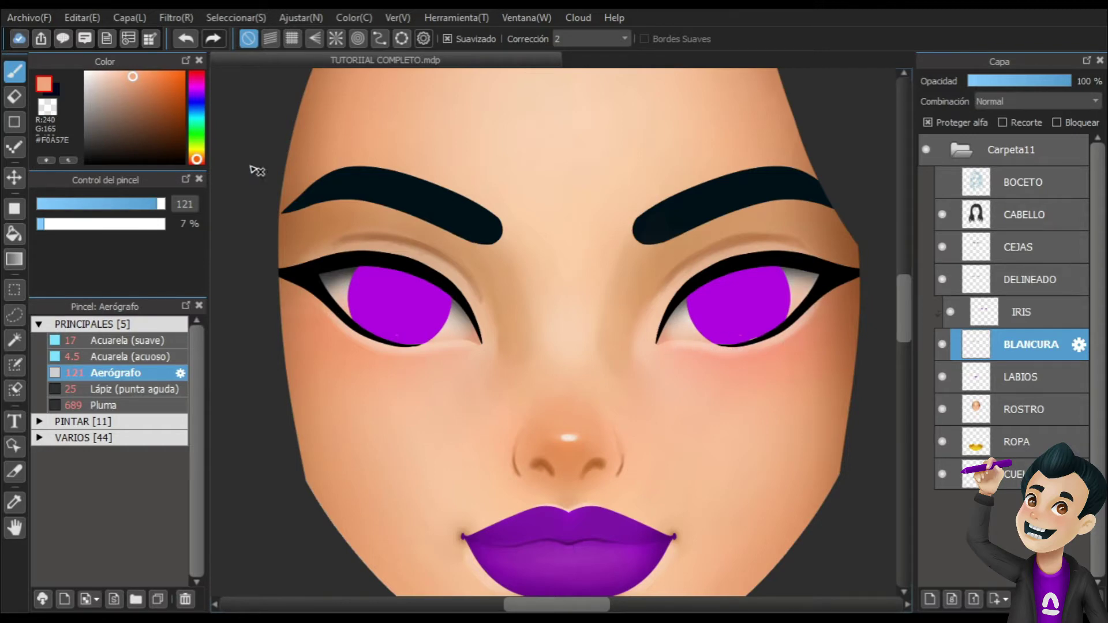
Add soft white highlights on both sides of the iris in the left-hand eye with airbrush sizes 55 and 50.
{"action": "left_click_drag", "start_coordinate": [115, 86], "coordinate": [60, 54]}
{"action": "key", "text": "ctrl+plus"}
{"action": "key", "text": "ctrl+plus"}
{"action": "left_click_drag", "start_coordinate": [301, 288], "coordinate": [517, 368]}
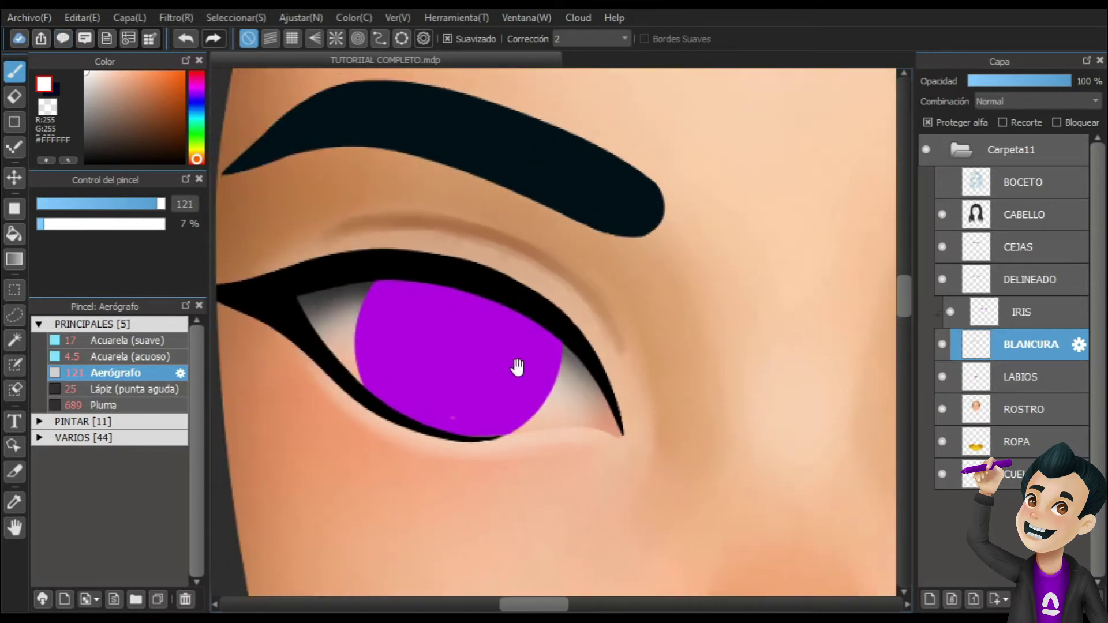
{"action": "key", "text": "bracketleft"}
{"action": "key", "text": "bracketleft"}
{"action": "mouse_move", "coordinate": [372, 328]}
{"action": "left_mouse_down"}
{"action": "mouse_move", "coordinate": [366, 318]}
{"action": "mouse_move", "coordinate": [380, 331]}
{"action": "left_mouse_up"}
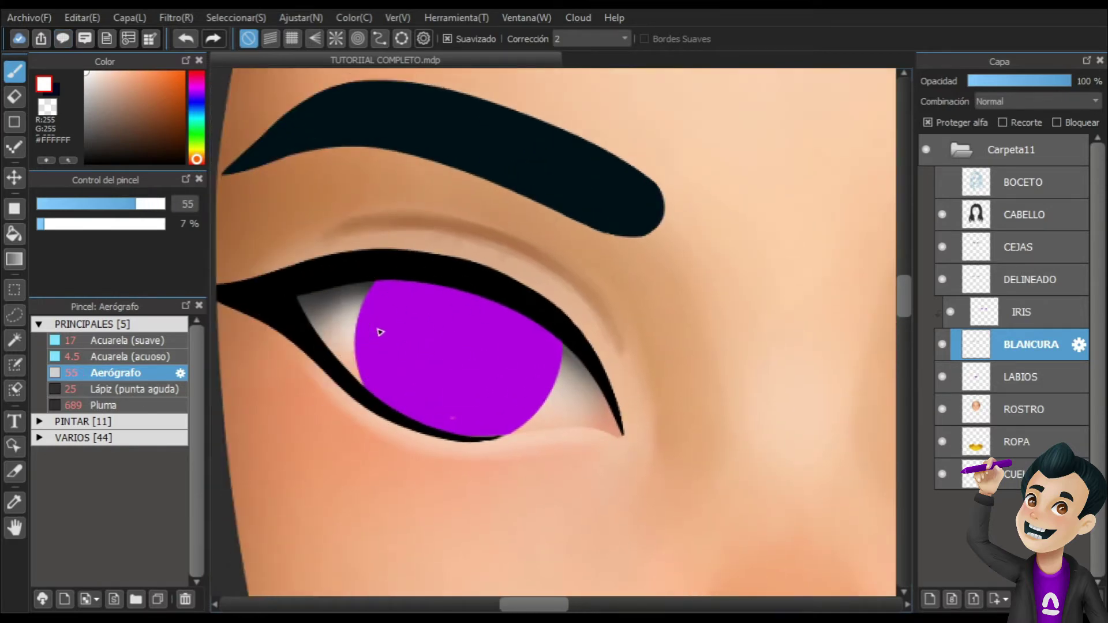
{"action": "left_click_drag", "start_coordinate": [572, 404], "coordinate": [546, 388]}
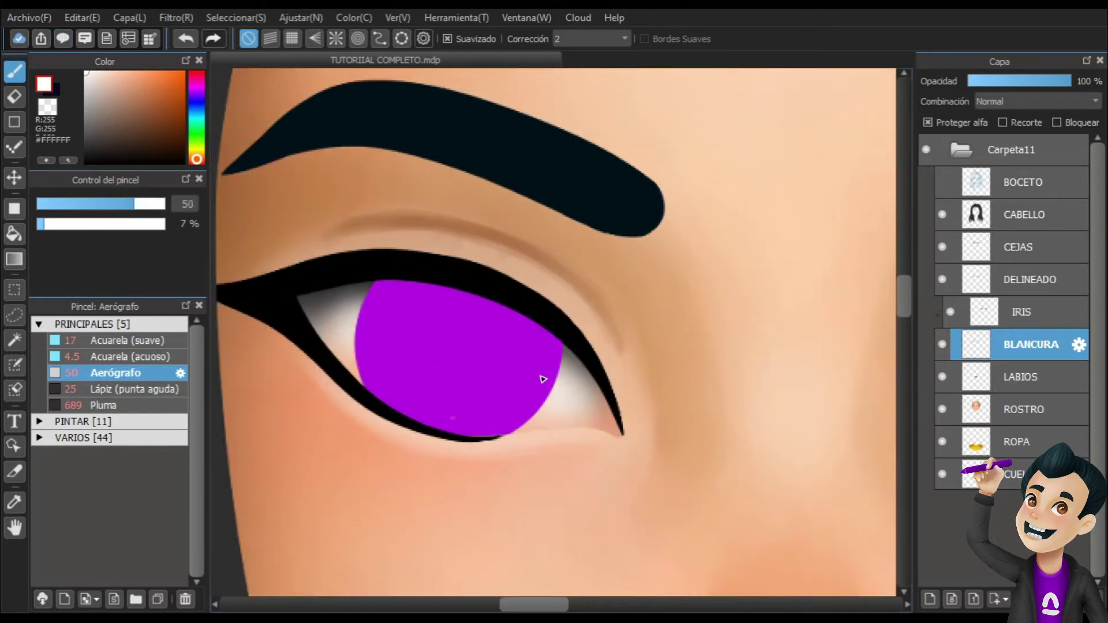
Add matching soft white highlights on both sides of the iris in the right-hand eye with airbrush size 50.
{"action": "left_click_drag", "start_coordinate": [748, 409], "coordinate": [495, 366]}
{"action": "left_click_drag", "start_coordinate": [713, 366], "coordinate": [634, 372]}
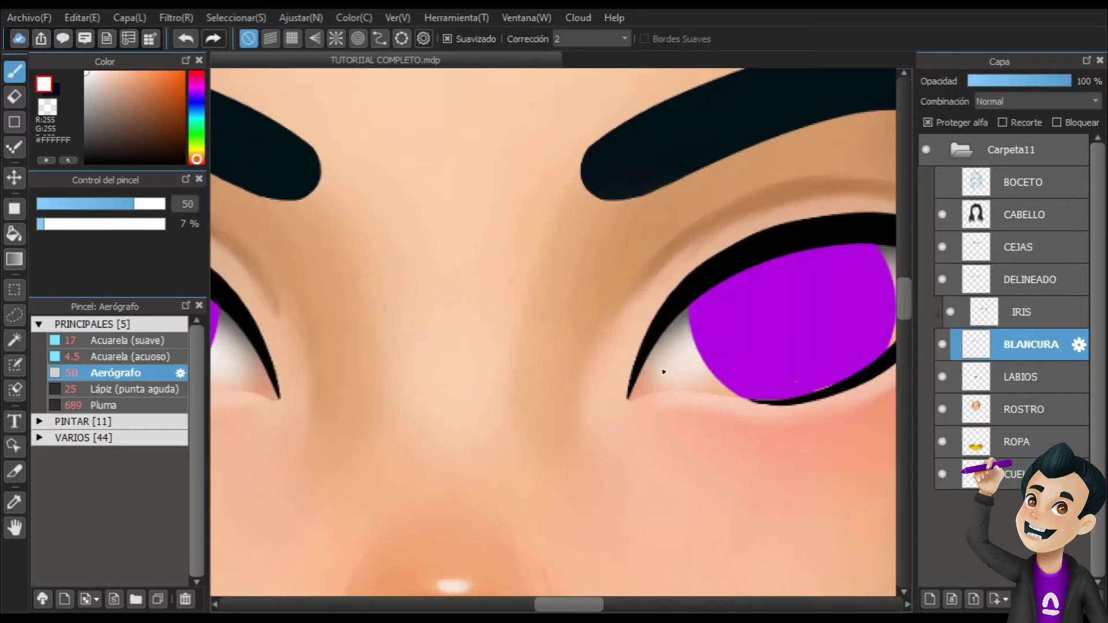
{"action": "left_click_drag", "start_coordinate": [724, 328], "coordinate": [581, 359]}
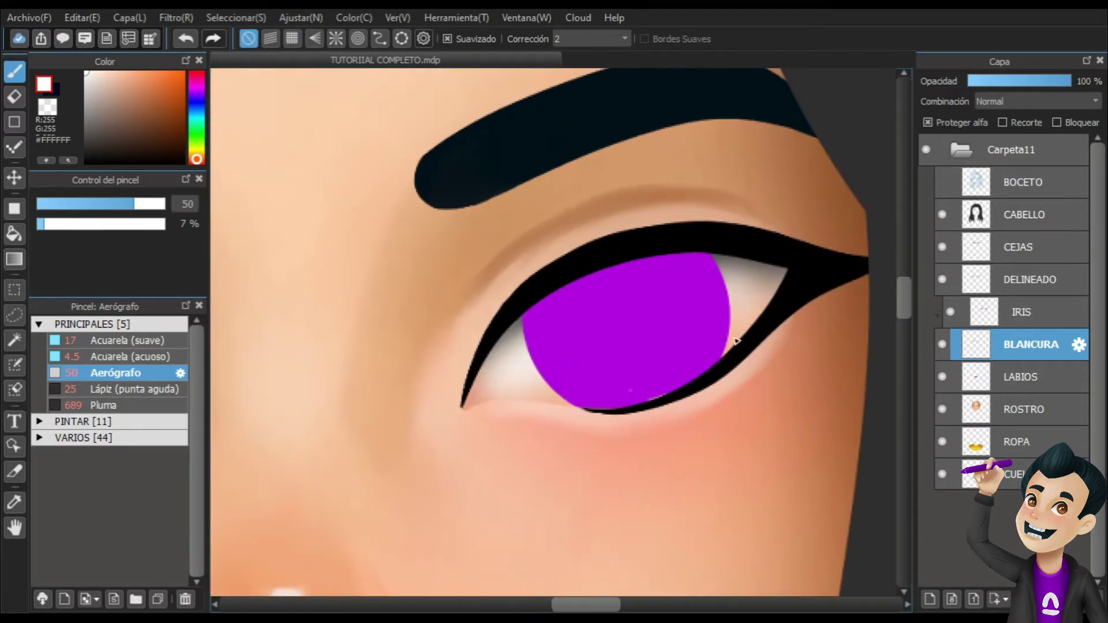
{"action": "left_click_drag", "start_coordinate": [728, 290], "coordinate": [723, 284]}
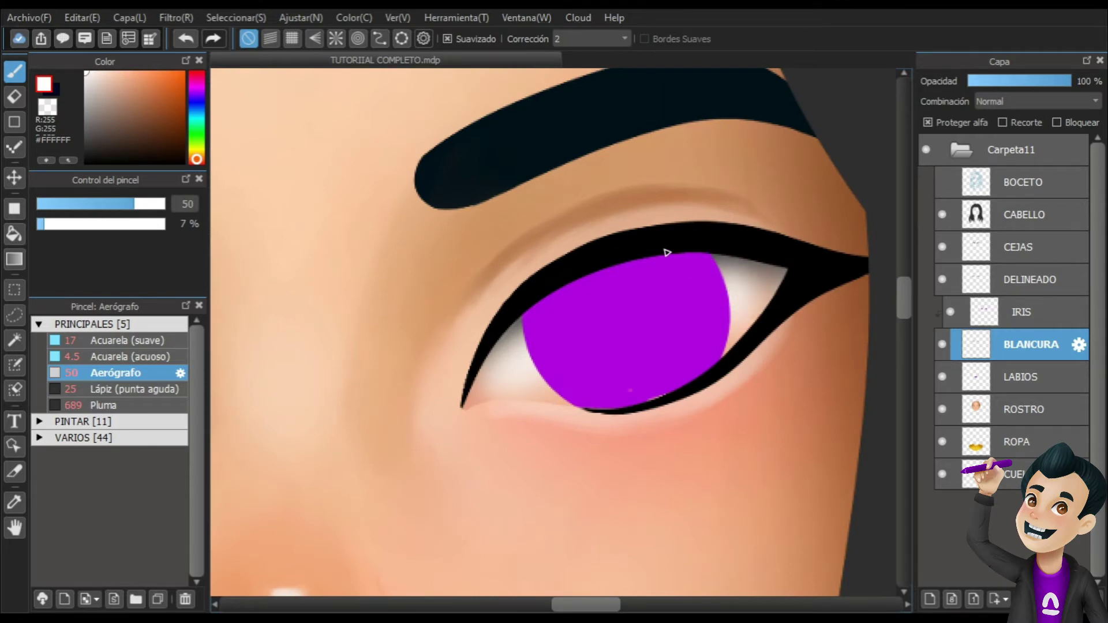
Reinforce the shadow on the eye whites with grey #414141, using the airbrush at size 131 and 7% opacity.
{"action": "scroll", "coordinate": [667, 252], "scroll_direction": "down", "scroll_amount": 4}
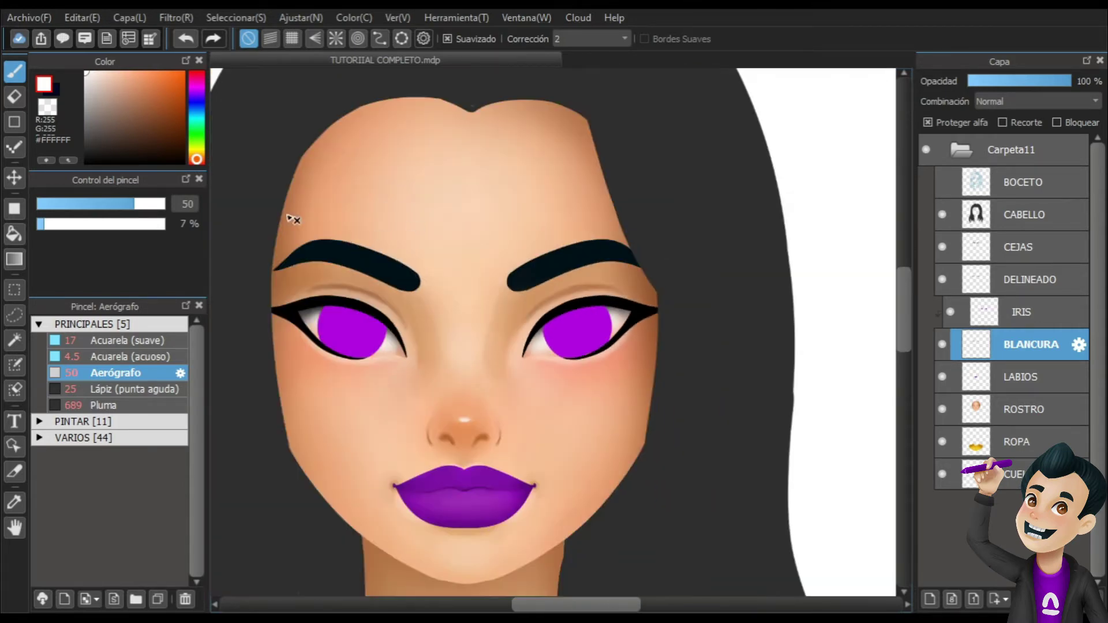
{"action": "left_click_drag", "start_coordinate": [101, 109], "coordinate": [72, 140]}
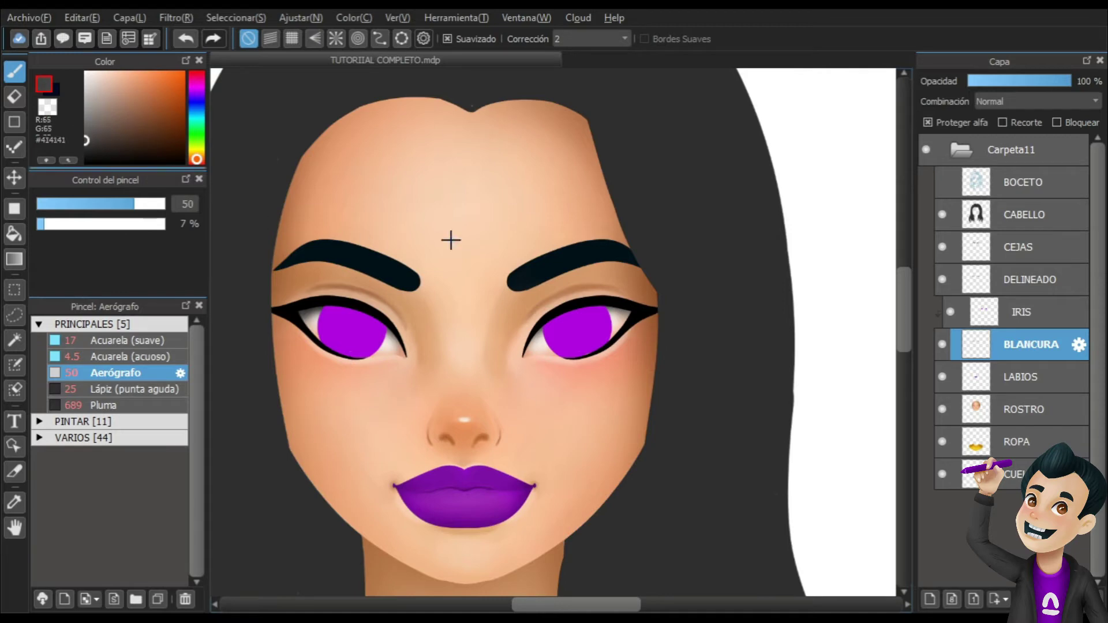
{"action": "key", "text": "bracketright"}
{"action": "key", "text": "bracketright"}
{"action": "key", "text": "bracketright"}
{"action": "key", "text": "bracketright"}
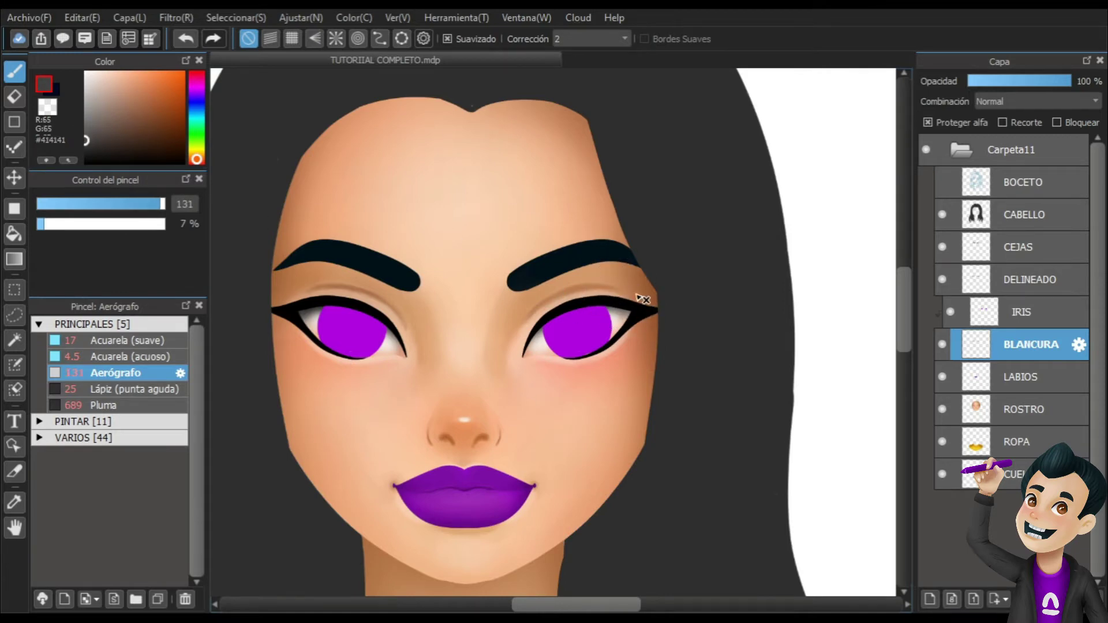
{"action": "left_click_drag", "start_coordinate": [550, 331], "coordinate": [612, 308]}
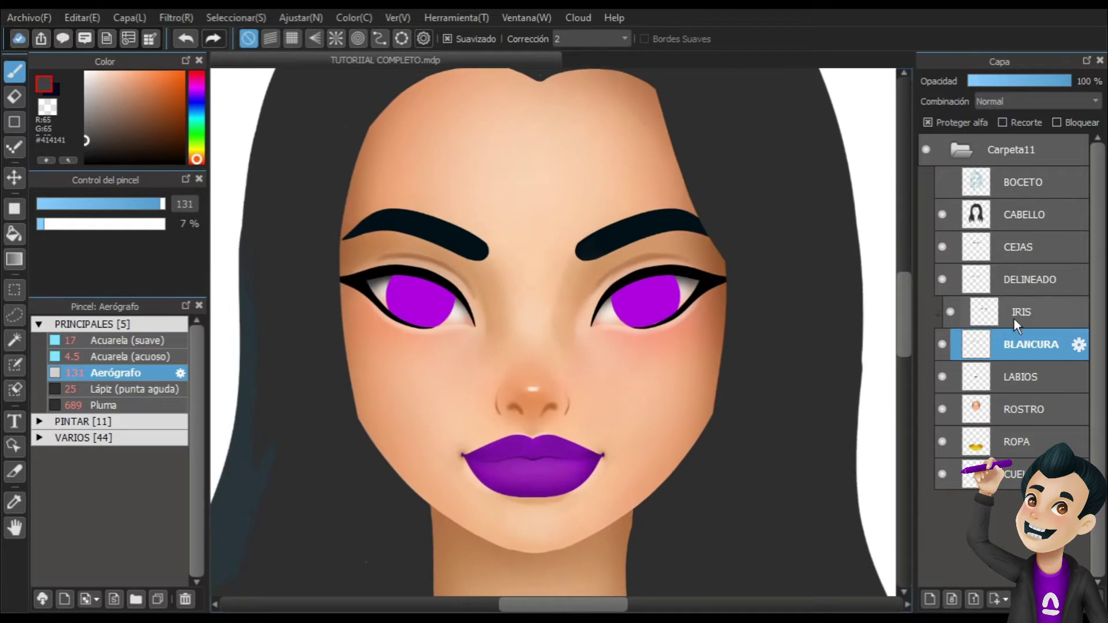
On the IRIS layer, shade the upper half of both irises with dark purple #47005E using Acuarela (suave) at size 69.
{"action": "left_click", "coordinate": [989, 316]}
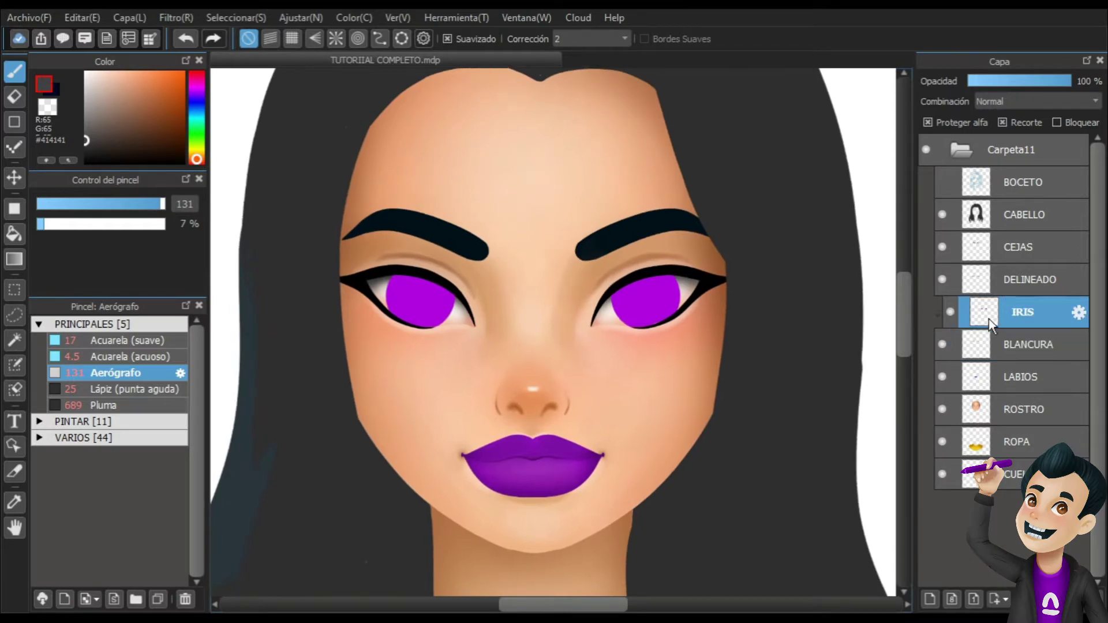
{"action": "scroll", "coordinate": [784, 356], "scroll_direction": "up", "scroll_amount": 1}
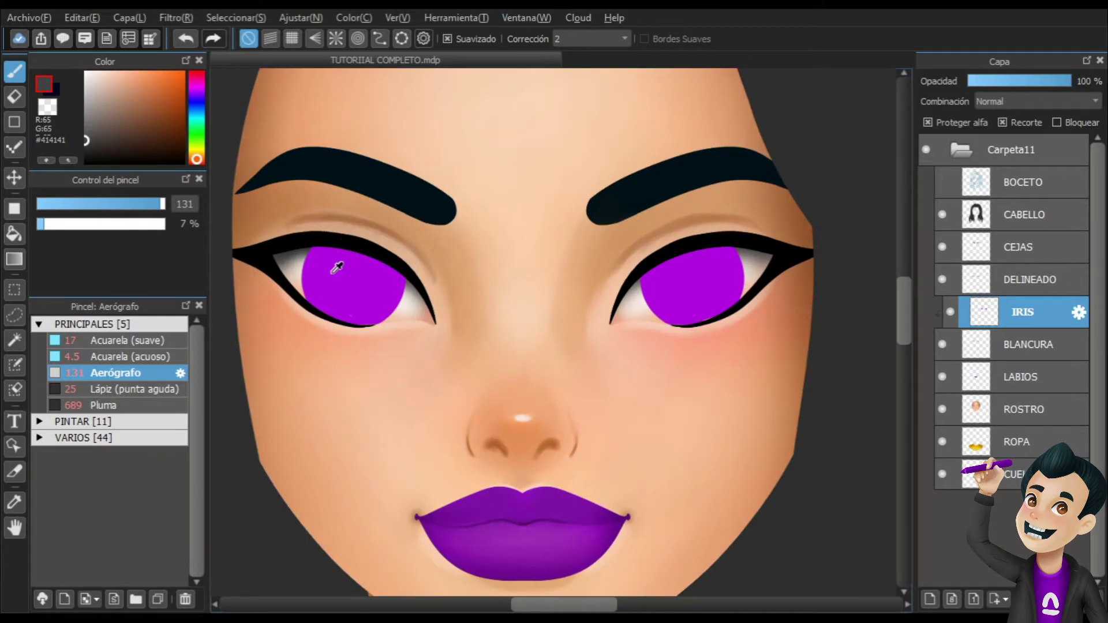
{"action": "left_click", "coordinate": [337, 267], "text": "alt"}
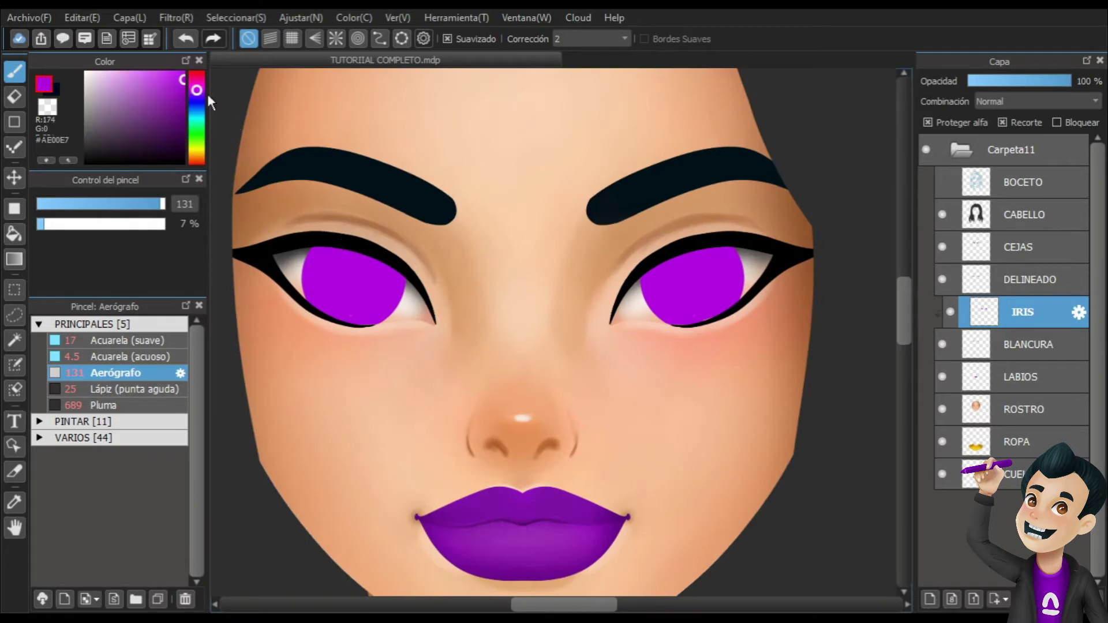
{"action": "left_click_drag", "start_coordinate": [183, 85], "coordinate": [194, 126]}
{"action": "left_click", "coordinate": [137, 339]}
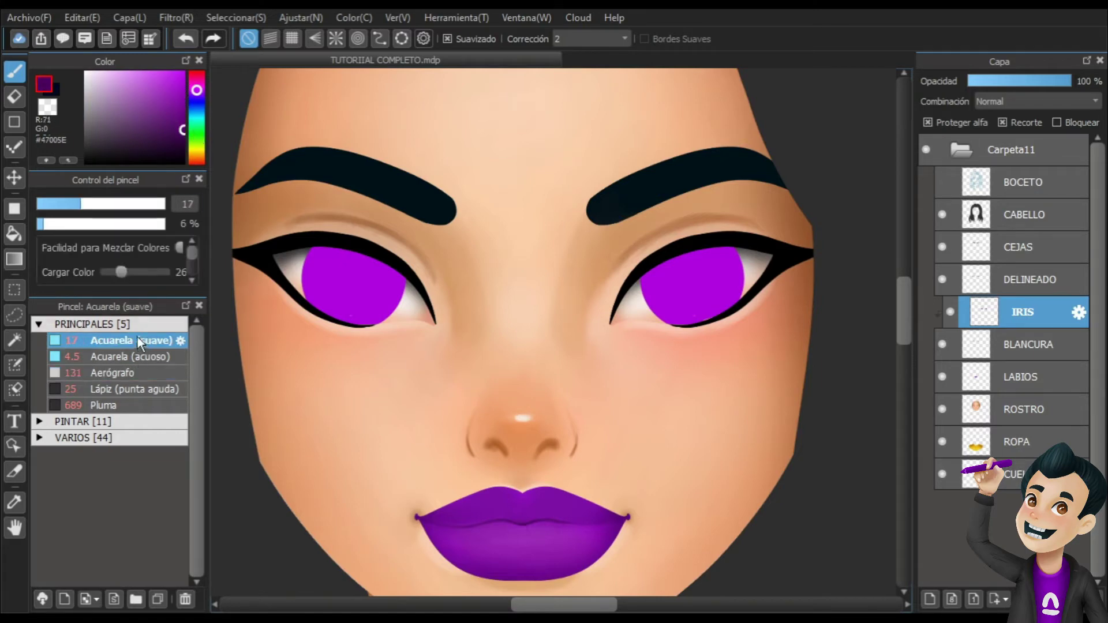
{"action": "left_click_drag", "start_coordinate": [613, 236], "coordinate": [688, 260], "text": "ctrl+alt"}
{"action": "left_click_drag", "start_coordinate": [621, 282], "coordinate": [742, 259]}
{"action": "mouse_move", "coordinate": [742, 260]}
{"action": "left_mouse_down"}
{"action": "mouse_move", "coordinate": [619, 280]}
{"action": "mouse_move", "coordinate": [761, 259]}
{"action": "left_mouse_up"}
{"action": "mouse_move", "coordinate": [298, 259]}
{"action": "left_mouse_down"}
{"action": "mouse_move", "coordinate": [400, 266]}
{"action": "mouse_move", "coordinate": [282, 258]}
{"action": "mouse_move", "coordinate": [420, 273]}
{"action": "mouse_move", "coordinate": [431, 263]}
{"action": "mouse_move", "coordinate": [296, 245]}
{"action": "mouse_move", "coordinate": [302, 257]}
{"action": "mouse_move", "coordinate": [354, 256]}
{"action": "left_mouse_up"}
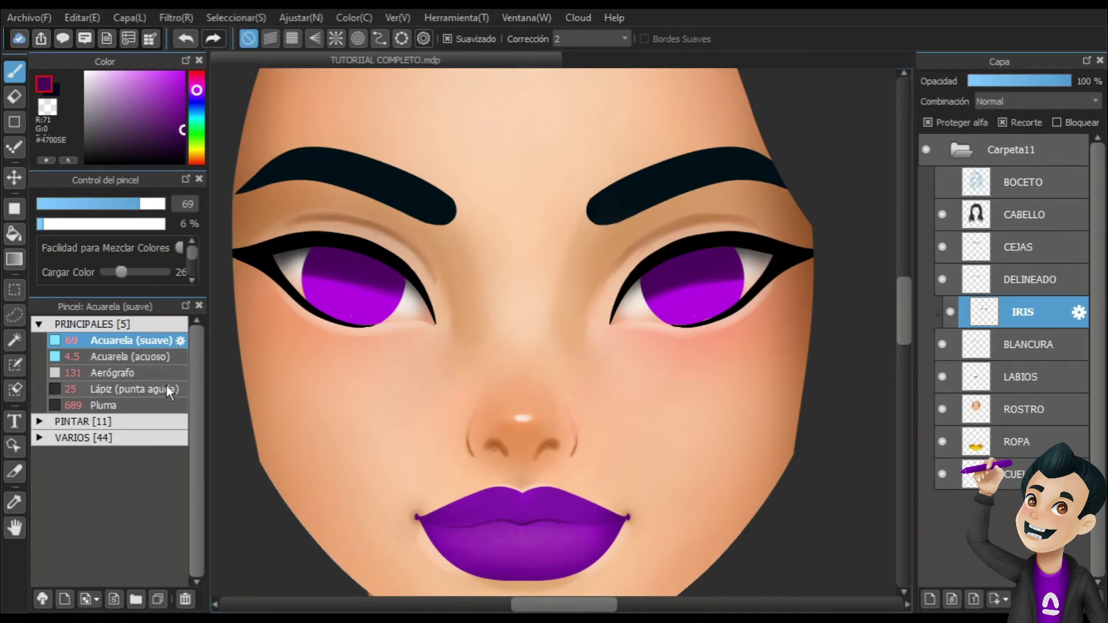
Paint a light purple #DC78FD glow on the lower half of both irises with Lápiz (punta aguda), size 45, 44% opacity.
{"action": "left_click", "coordinate": [138, 390]}
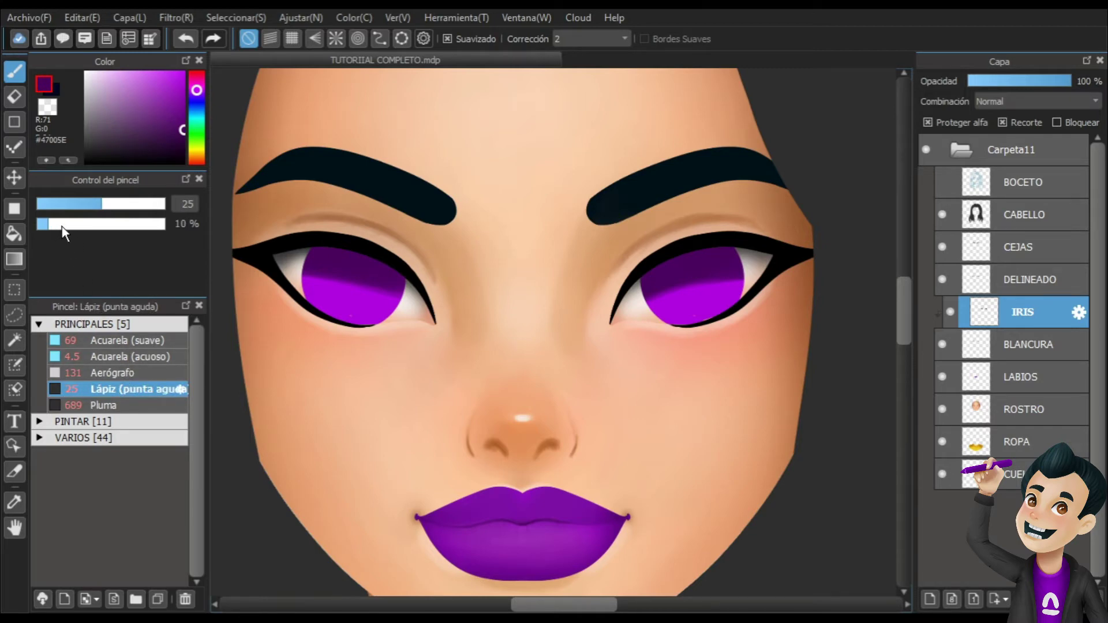
{"action": "left_click_drag", "start_coordinate": [62, 227], "coordinate": [93, 227]}
{"action": "left_click", "coordinate": [338, 297], "text": "alt"}
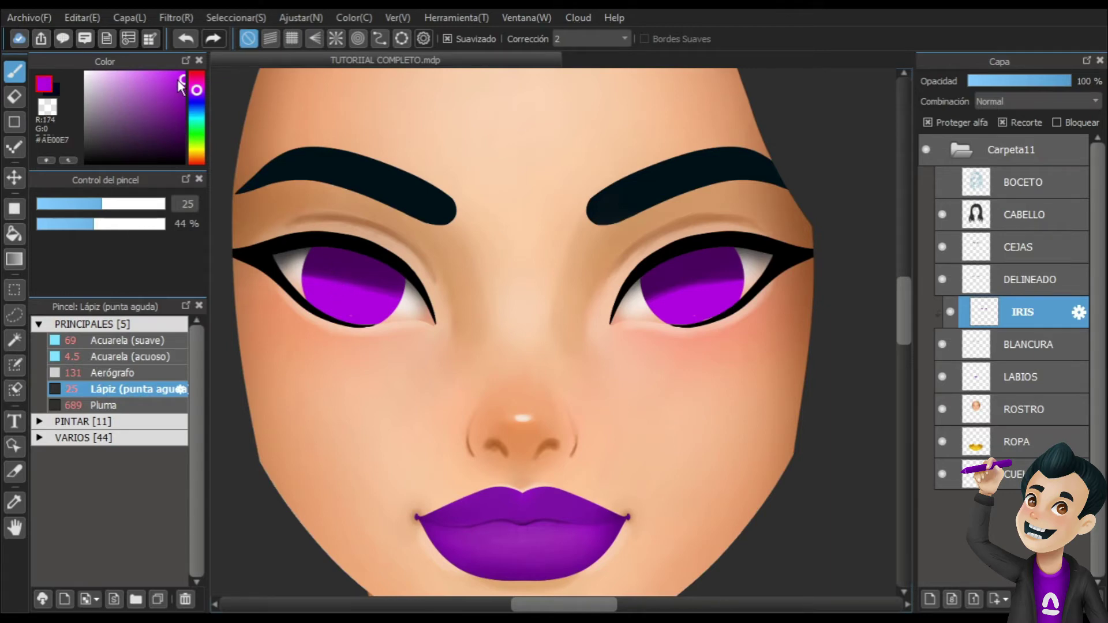
{"action": "left_click_drag", "start_coordinate": [178, 81], "coordinate": [137, 75]}
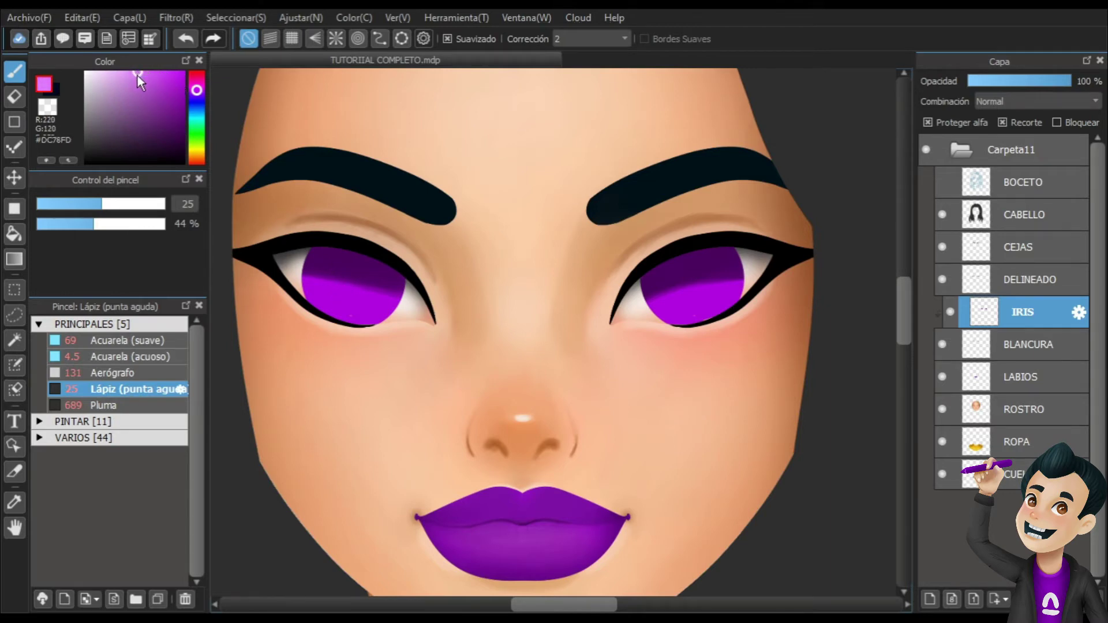
{"action": "left_click_drag", "start_coordinate": [303, 256], "coordinate": [355, 293], "text": "ctrl+alt"}
{"action": "mouse_move", "coordinate": [336, 298]}
{"action": "left_mouse_down"}
{"action": "mouse_move", "coordinate": [358, 286]}
{"action": "mouse_move", "coordinate": [324, 285]}
{"action": "mouse_move", "coordinate": [364, 304]}
{"action": "mouse_move", "coordinate": [339, 287]}
{"action": "left_mouse_up"}
{"action": "mouse_move", "coordinate": [335, 279]}
{"action": "left_mouse_down"}
{"action": "mouse_move", "coordinate": [380, 290]}
{"action": "mouse_move", "coordinate": [333, 292]}
{"action": "mouse_move", "coordinate": [354, 277]}
{"action": "mouse_move", "coordinate": [374, 304]}
{"action": "mouse_move", "coordinate": [327, 280]}
{"action": "mouse_move", "coordinate": [383, 270]}
{"action": "left_mouse_up"}
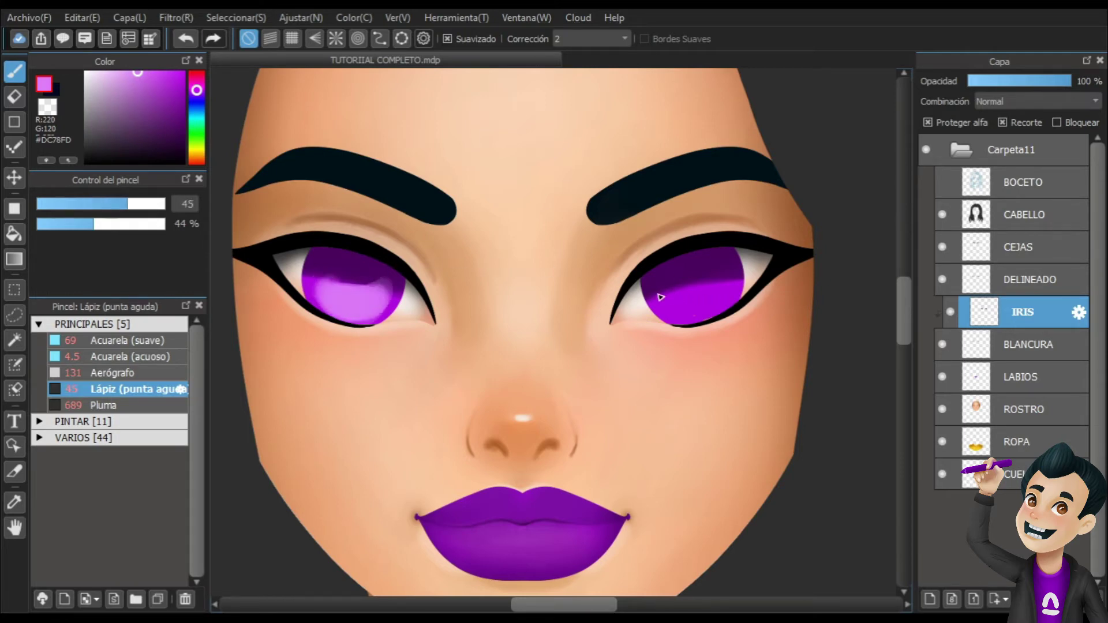
{"action": "mouse_move", "coordinate": [661, 297]}
{"action": "left_mouse_down"}
{"action": "mouse_move", "coordinate": [713, 284]}
{"action": "mouse_move", "coordinate": [670, 292]}
{"action": "mouse_move", "coordinate": [694, 271]}
{"action": "mouse_move", "coordinate": [675, 302]}
{"action": "mouse_move", "coordinate": [691, 278]}
{"action": "mouse_move", "coordinate": [725, 287]}
{"action": "mouse_move", "coordinate": [667, 297]}
{"action": "mouse_move", "coordinate": [725, 272]}
{"action": "left_mouse_up"}
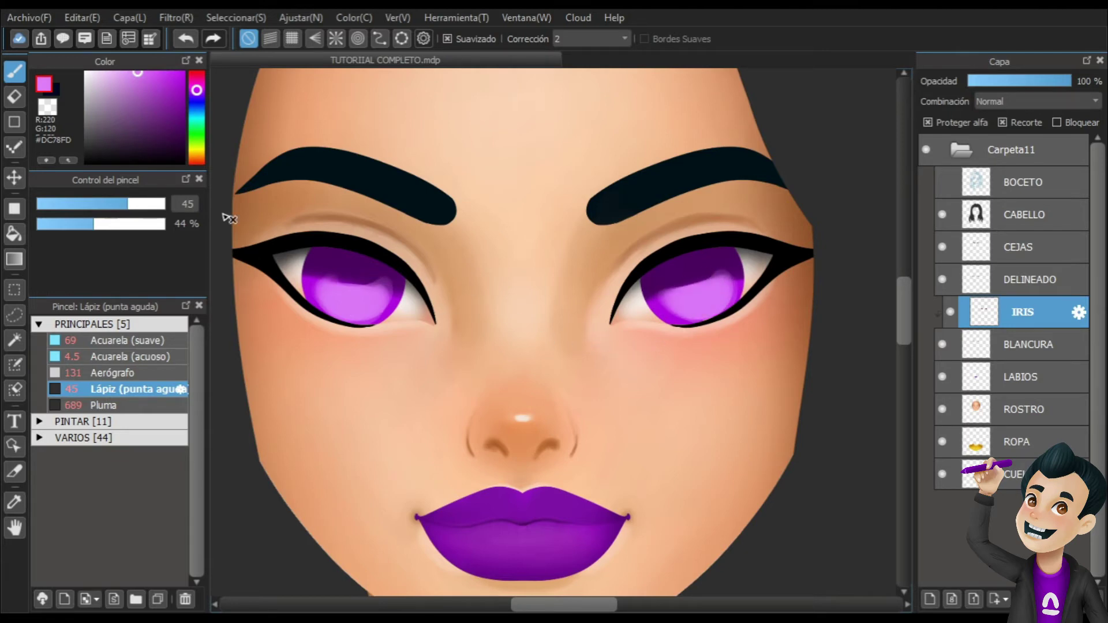
Draw fine radial lines in pale pink #F2CAFF across the lower part of both irises with Lápiz (punta aguda) at size 1.7.
{"action": "left_click_drag", "start_coordinate": [137, 79], "coordinate": [105, 61]}
{"action": "key", "text": "["}
{"action": "key", "text": "["}
{"action": "key", "text": "["}
{"action": "key", "text": "["}
{"action": "key", "text": "["}
{"action": "key", "text": "["}
{"action": "key", "text": "["}
{"action": "key", "text": "["}
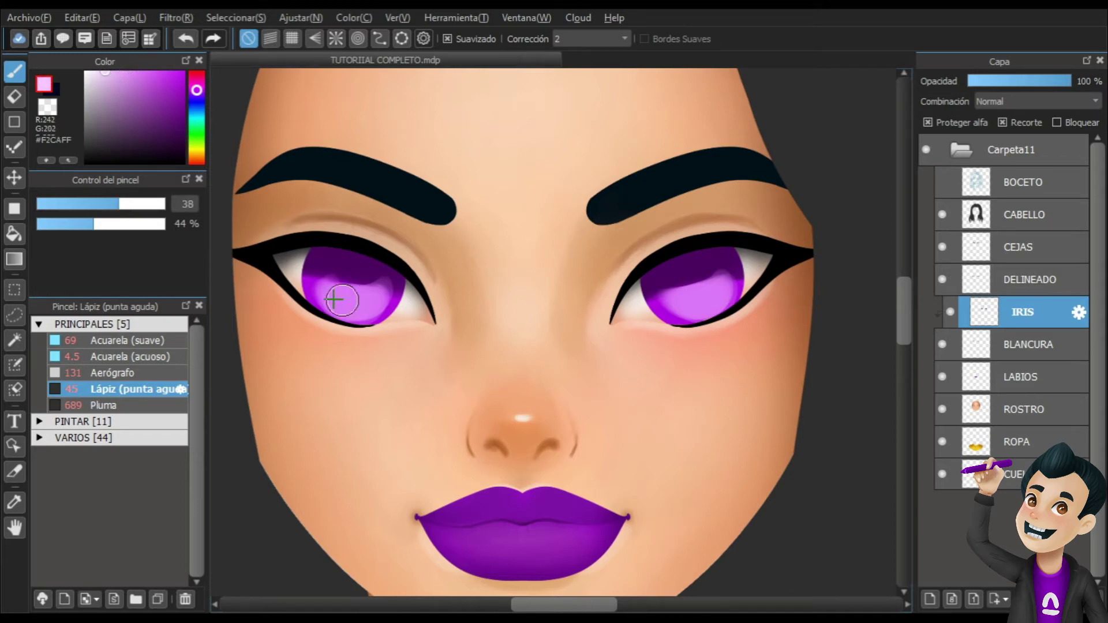
{"action": "key", "text": "["}
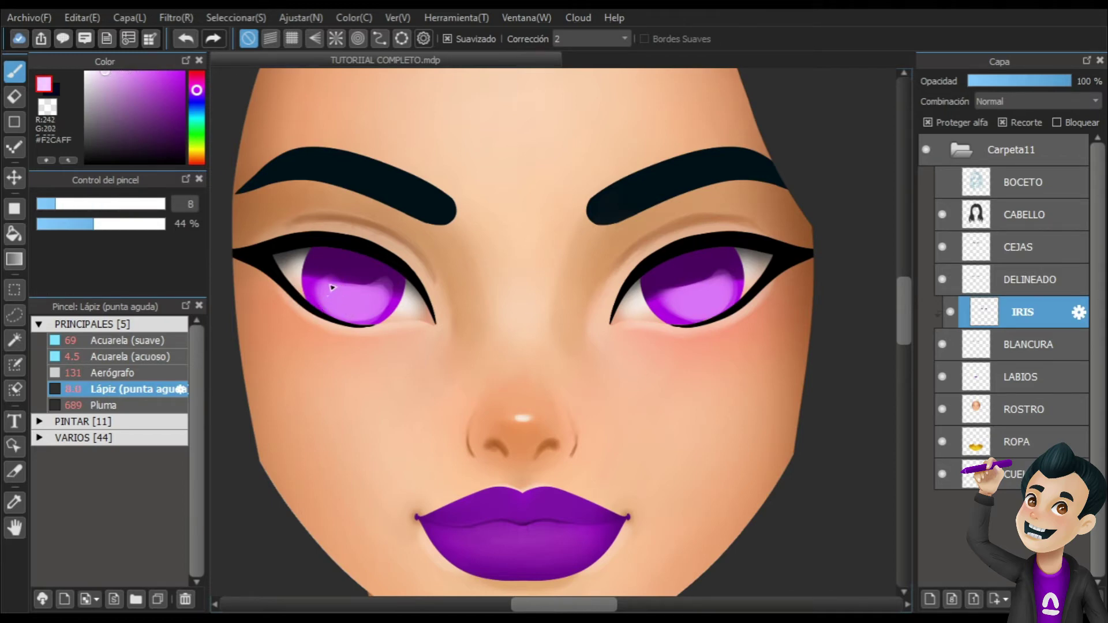
{"action": "mouse_move", "coordinate": [316, 301]}
{"action": "left_mouse_down"}
{"action": "mouse_move", "coordinate": [328, 287]}
{"action": "mouse_move", "coordinate": [333, 298]}
{"action": "left_mouse_up"}
{"action": "key", "text": "ctrl+z"}
{"action": "key", "text": "bracketleft"}
{"action": "key", "text": "bracketleft"}
{"action": "key", "text": "bracketleft"}
{"action": "key", "text": "bracketleft"}
{"action": "key", "text": "bracketleft"}
{"action": "key", "text": "bracketleft"}
{"action": "left_click_drag", "start_coordinate": [667, 296], "coordinate": [670, 310]}
{"action": "left_click_drag", "start_coordinate": [734, 287], "coordinate": [717, 274]}
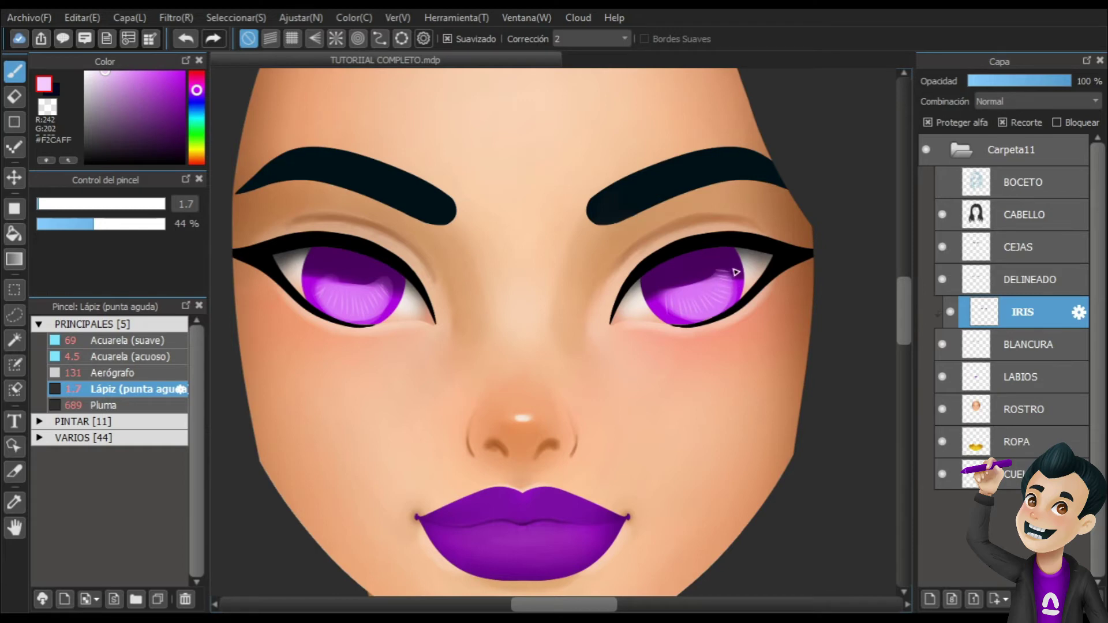
Sample dark purple #490061 from the iris and paint a round pupil in each eye with Acuarela (suave) at size 22.
{"action": "left_click", "coordinate": [153, 342]}
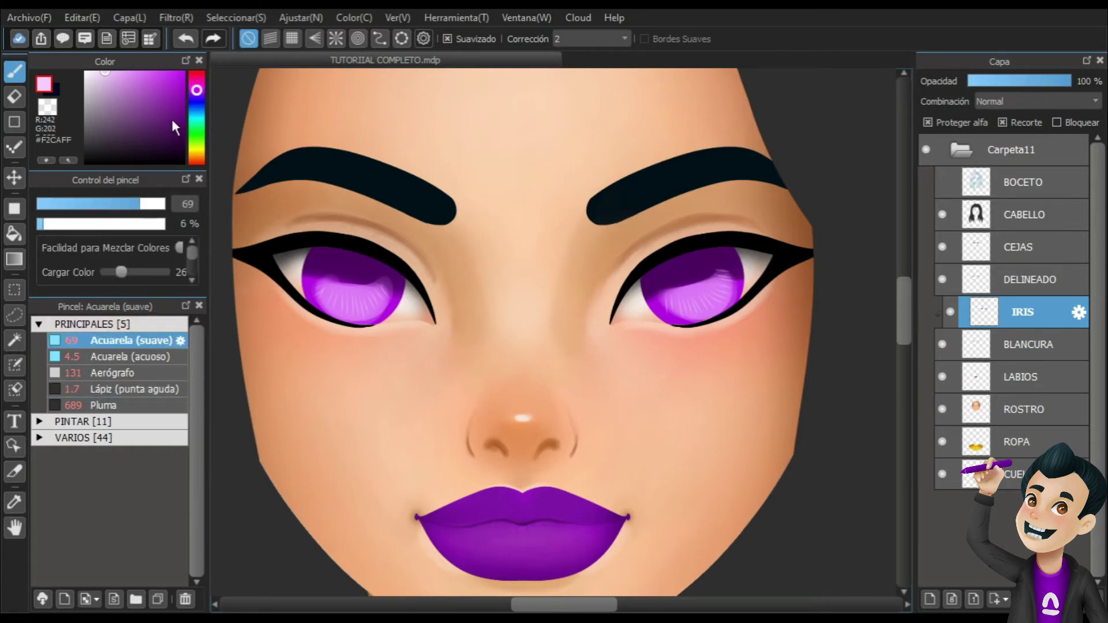
{"action": "left_click", "coordinate": [355, 267], "text": "alt"}
{"action": "left_click_drag", "start_coordinate": [360, 277], "coordinate": [308, 274]}
{"action": "mouse_move", "coordinate": [346, 272]}
{"action": "left_mouse_down"}
{"action": "mouse_move", "coordinate": [323, 272]}
{"action": "mouse_move", "coordinate": [352, 288]}
{"action": "mouse_move", "coordinate": [359, 280]}
{"action": "mouse_move", "coordinate": [346, 287]}
{"action": "mouse_move", "coordinate": [356, 294]}
{"action": "left_mouse_up"}
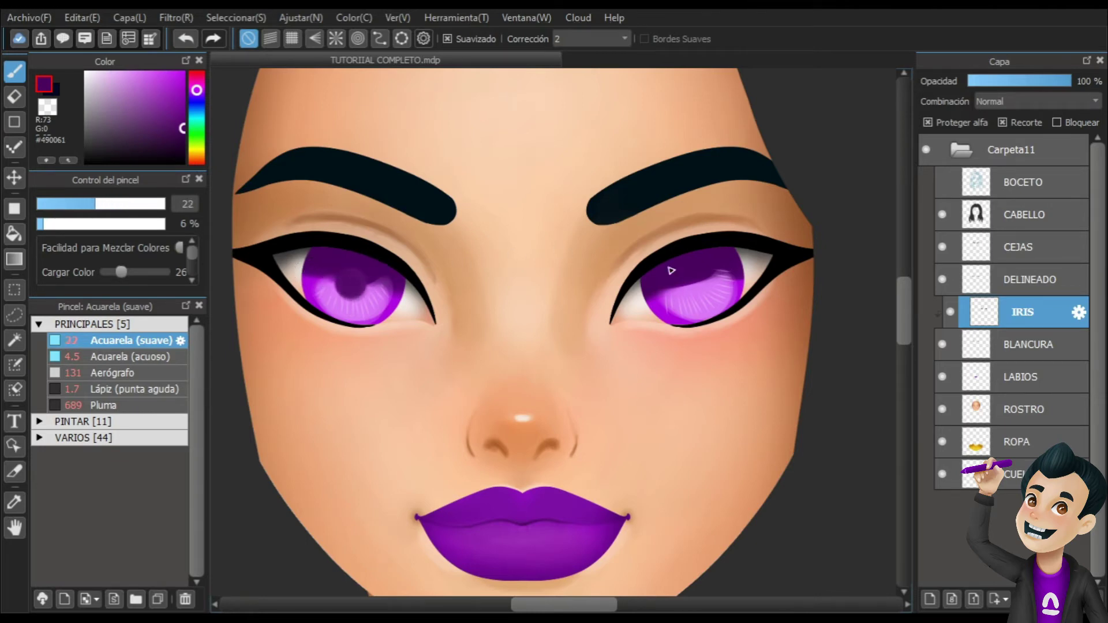
{"action": "mouse_move", "coordinate": [698, 280]}
{"action": "left_mouse_down"}
{"action": "mouse_move", "coordinate": [685, 287]}
{"action": "mouse_move", "coordinate": [695, 286]}
{"action": "left_mouse_up"}
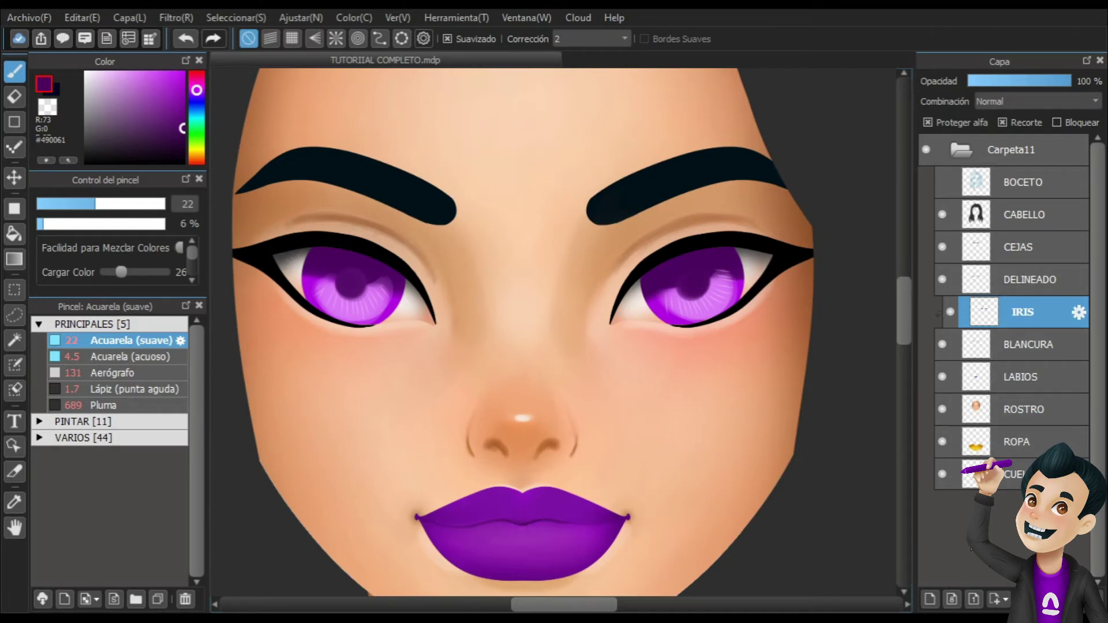
On a new clipped layer above IRIS, airbrush orange #FF8607 over the lower part of both irises at size 70 and 7% opacity.
{"action": "left_click", "coordinate": [931, 599]}
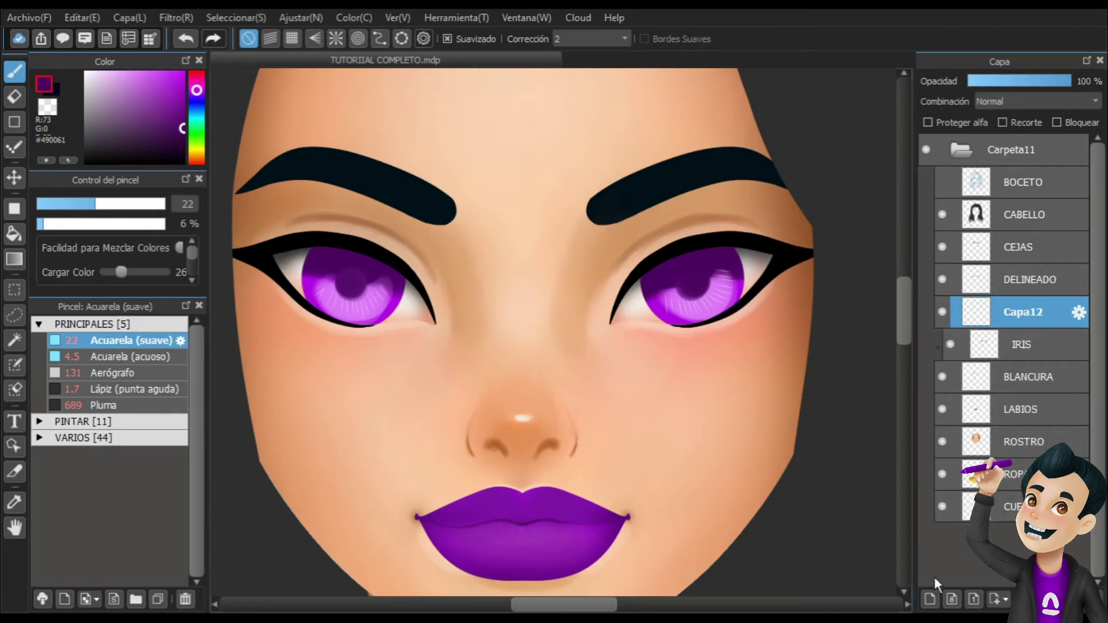
{"action": "left_click", "coordinate": [1003, 121]}
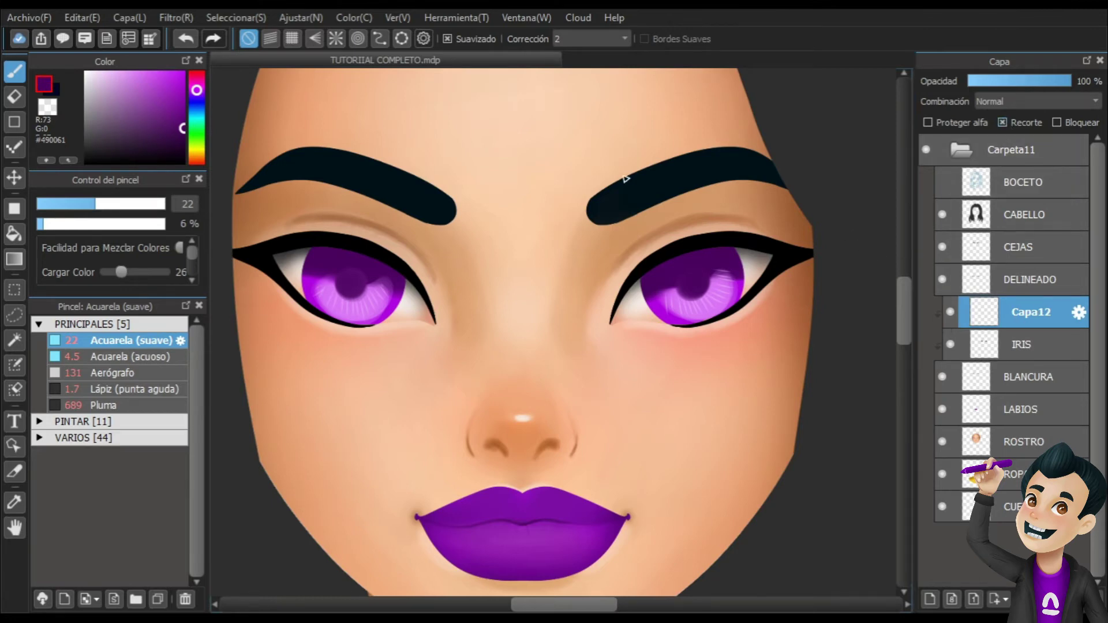
{"action": "left_click", "coordinate": [128, 373]}
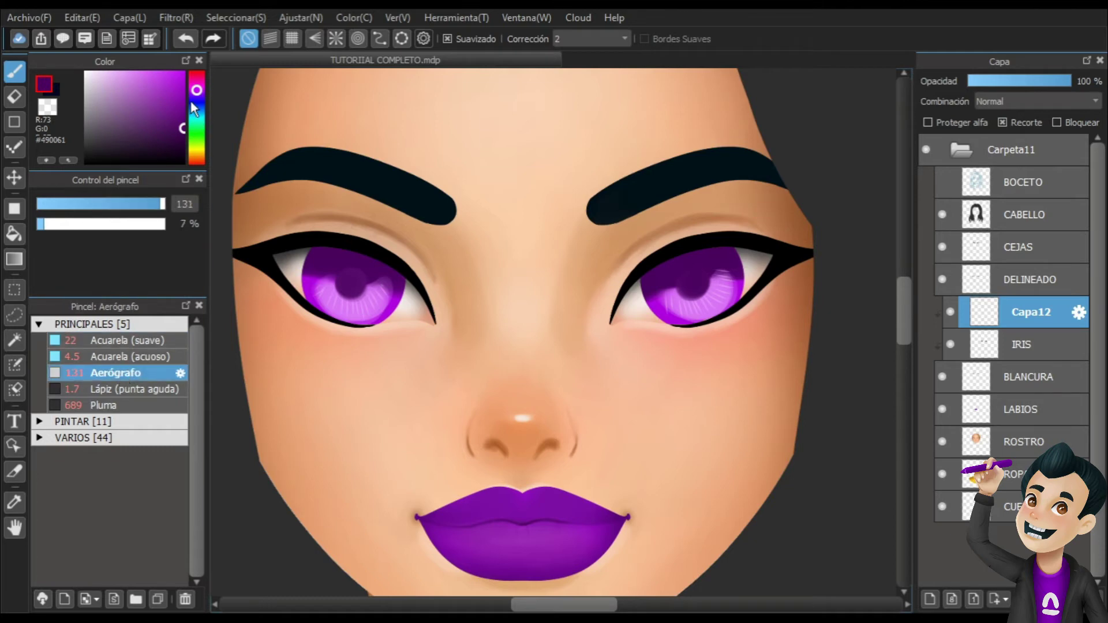
{"action": "mouse_move", "coordinate": [192, 101]}
{"action": "left_mouse_down"}
{"action": "mouse_move", "coordinate": [200, 158]}
{"action": "mouse_move", "coordinate": [184, 62]}
{"action": "left_mouse_up"}
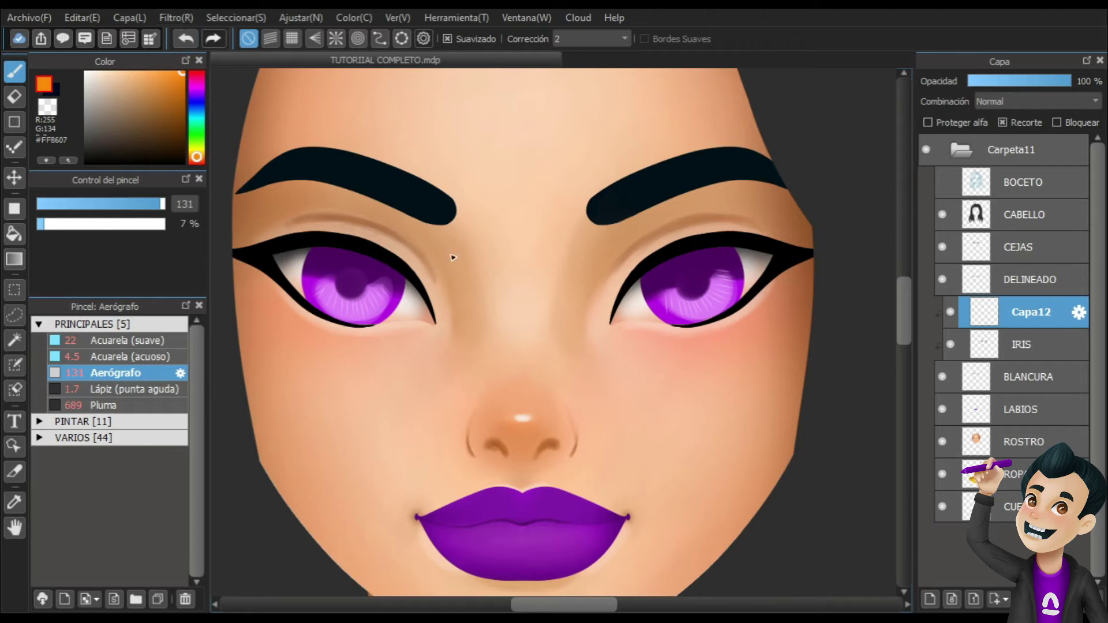
{"action": "key", "text": "bracketleft"}
{"action": "key", "text": "bracketleft"}
{"action": "key", "text": "bracketleft"}
{"action": "key", "text": "bracketleft"}
{"action": "mouse_move", "coordinate": [329, 288]}
{"action": "left_mouse_down"}
{"action": "mouse_move", "coordinate": [370, 272]}
{"action": "mouse_move", "coordinate": [342, 288]}
{"action": "mouse_move", "coordinate": [338, 307]}
{"action": "mouse_move", "coordinate": [353, 279]}
{"action": "mouse_move", "coordinate": [325, 287]}
{"action": "mouse_move", "coordinate": [382, 270]}
{"action": "left_mouse_up"}
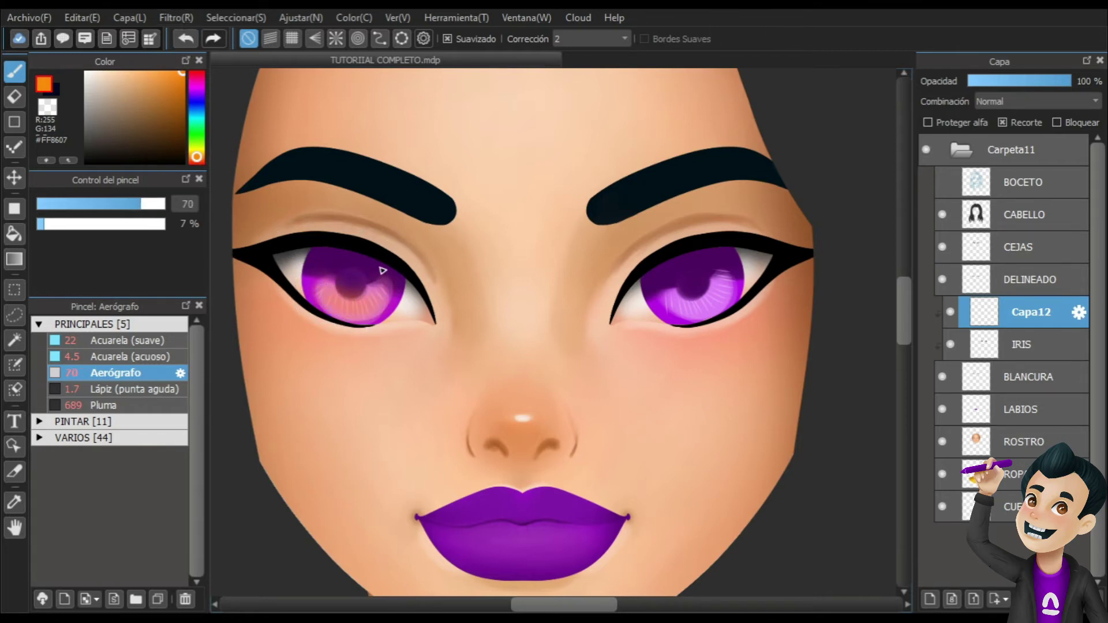
{"action": "left_click_drag", "start_coordinate": [673, 298], "coordinate": [727, 276]}
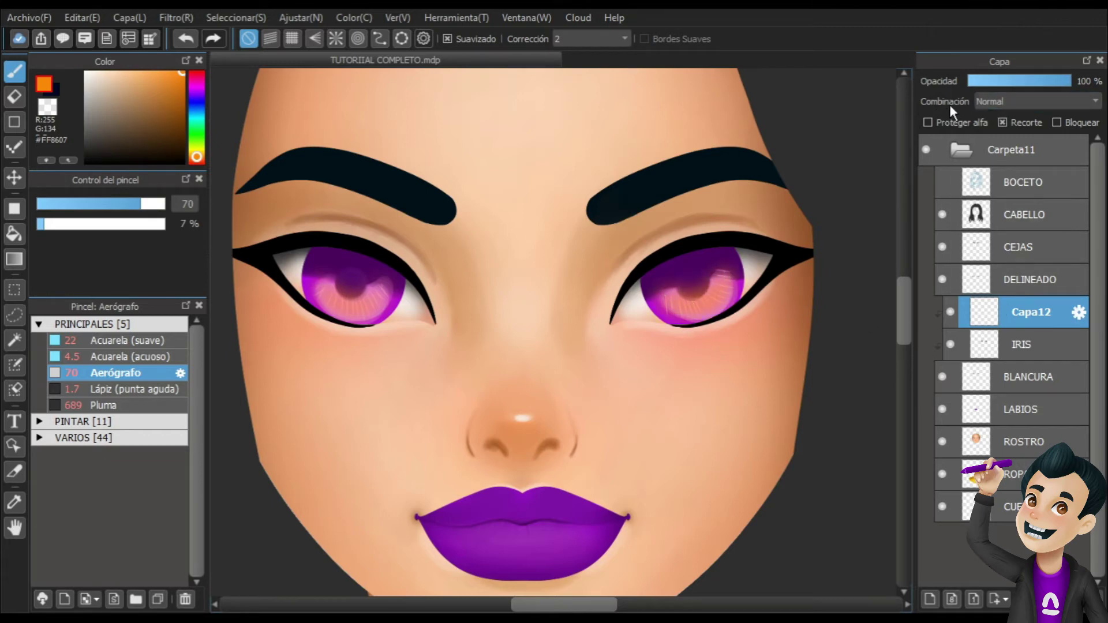
Set the orange glow layer's blending mode to Suma at 100% opacity.
{"action": "left_click", "coordinate": [996, 137]}
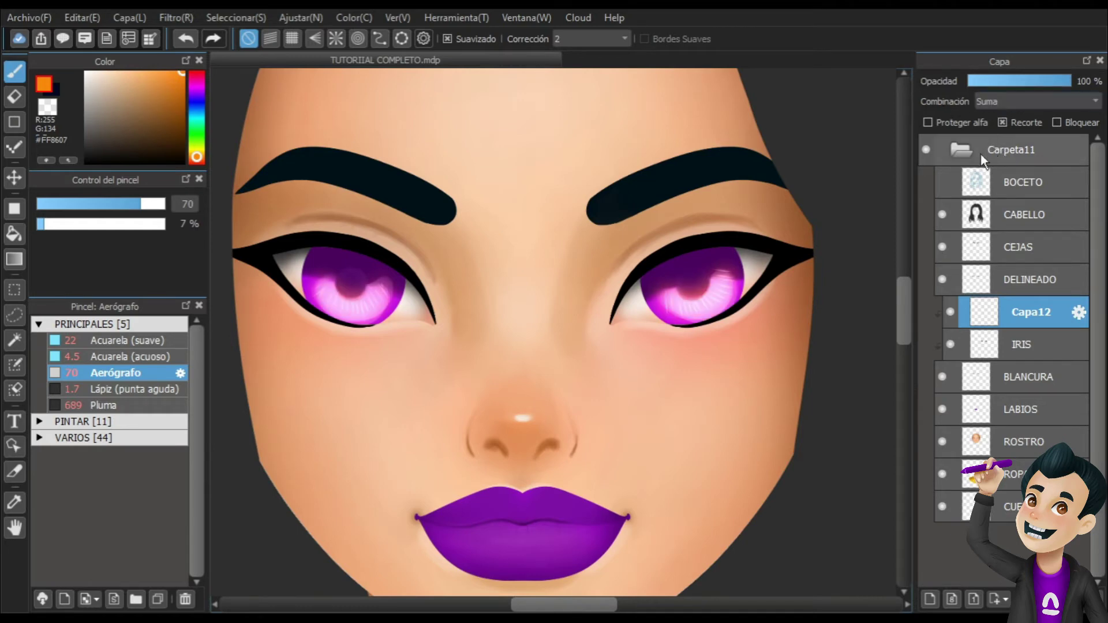
{"action": "left_click", "coordinate": [1042, 81]}
{"action": "left_click_drag", "start_coordinate": [1017, 82], "coordinate": [1077, 81]}
Draw a thin white rim along the lower edge of the left-hand eye's pupil with Lápiz (punta aguda) at size 2.4.
{"action": "left_click", "coordinate": [130, 391]}
{"action": "mouse_move", "coordinate": [133, 83]}
{"action": "left_mouse_down"}
{"action": "mouse_move", "coordinate": [120, 90]}
{"action": "mouse_move", "coordinate": [68, 70]}
{"action": "left_mouse_up"}
{"action": "key", "text": "ctrl+plus"}
{"action": "key", "text": "ctrl+plus"}
{"action": "left_click_drag", "start_coordinate": [355, 228], "coordinate": [624, 279]}
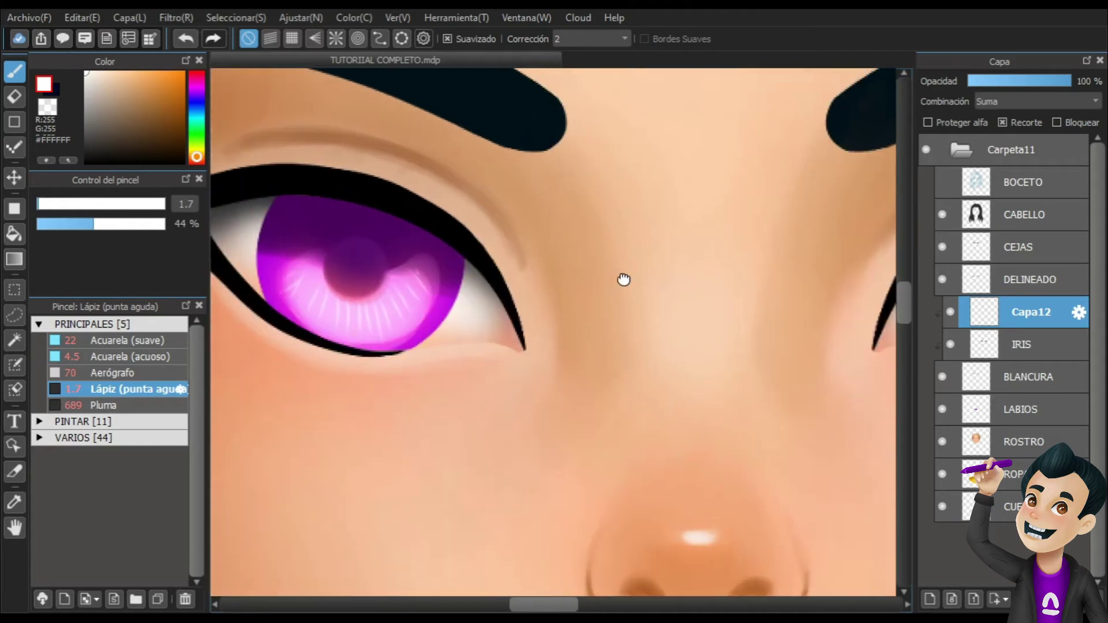
{"action": "mouse_move", "coordinate": [392, 270]}
{"action": "left_mouse_down", "text": "ctrl+alt"}
{"action": "mouse_move", "coordinate": [448, 270]}
{"action": "mouse_move", "coordinate": [396, 266]}
{"action": "mouse_move", "coordinate": [388, 295]}
{"action": "mouse_move", "coordinate": [400, 292]}
{"action": "mouse_move", "coordinate": [411, 306]}
{"action": "mouse_move", "coordinate": [388, 292]}
{"action": "mouse_move", "coordinate": [403, 313]}
{"action": "mouse_move", "coordinate": [389, 298]}
{"action": "mouse_move", "coordinate": [421, 318]}
{"action": "mouse_move", "coordinate": [445, 294]}
{"action": "mouse_move", "coordinate": [437, 299]}
{"action": "left_mouse_up", "text": "ctrl+alt"}
{"action": "key", "text": "ctrl+z"}
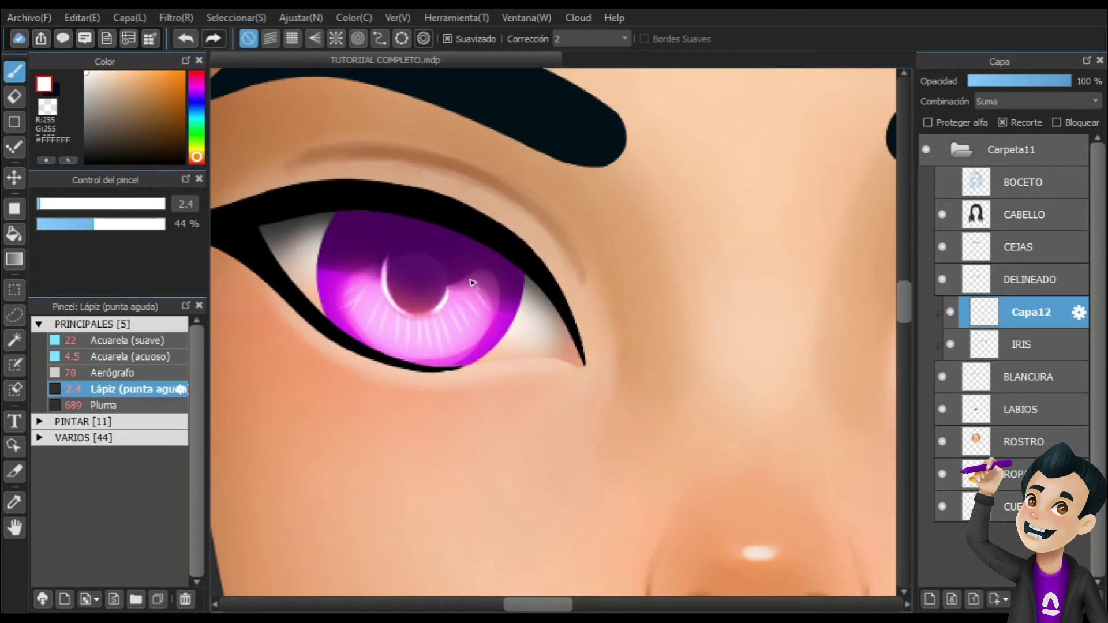
Draw a matching thin white rim along the lower edge of the right-hand eye's pupil at size 2.4.
{"action": "left_click_drag", "start_coordinate": [672, 364], "coordinate": [490, 332]}
{"action": "left_click_drag", "start_coordinate": [738, 238], "coordinate": [544, 235]}
{"action": "mouse_move", "coordinate": [689, 230]}
{"action": "left_mouse_down"}
{"action": "mouse_move", "coordinate": [708, 275]}
{"action": "mouse_move", "coordinate": [728, 277]}
{"action": "left_mouse_up"}
{"action": "key", "text": "ctrl+z"}
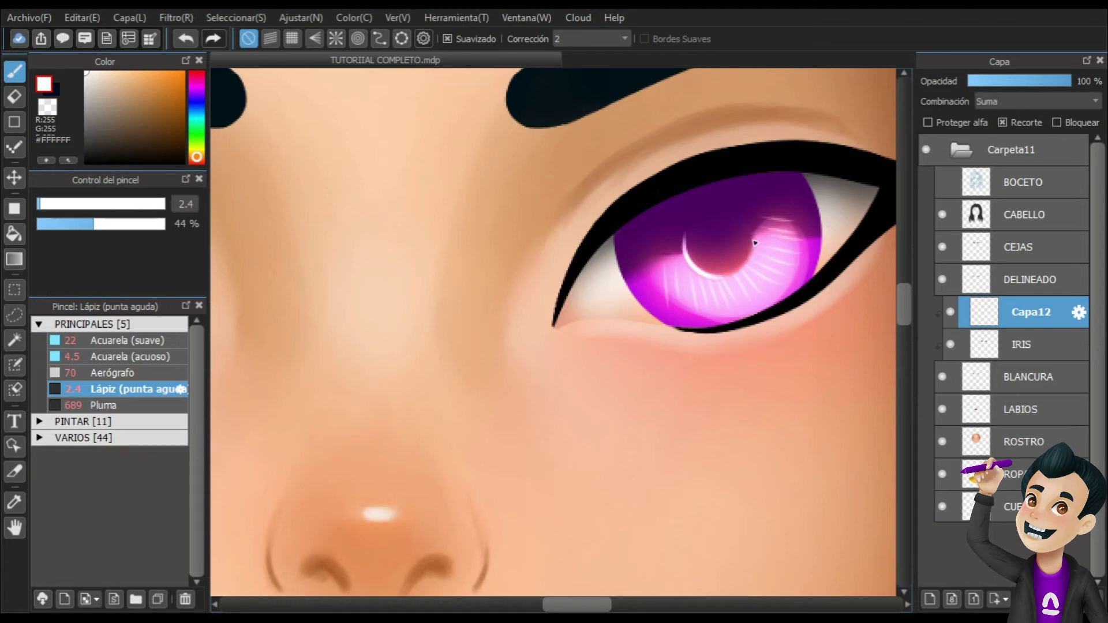
{"action": "mouse_move", "coordinate": [755, 242]}
{"action": "left_mouse_down"}
{"action": "mouse_move", "coordinate": [744, 265]}
{"action": "mouse_move", "coordinate": [737, 258]}
{"action": "left_mouse_up"}
Paint a round white highlight beside the pupil, near the outer edge of the left-hand iris, with Lápiz (punta aguda) at size 24.
{"action": "left_click_drag", "start_coordinate": [306, 367], "coordinate": [638, 346]}
{"action": "left_click_drag", "start_coordinate": [516, 358], "coordinate": [594, 398]}
{"action": "key", "text": "bracketright"}
{"action": "key", "text": "bracketright"}
{"action": "key", "text": "bracketright"}
{"action": "key", "text": "bracketright"}
{"action": "key", "text": "bracketright"}
{"action": "key", "text": "bracketright"}
{"action": "key", "text": "bracketright"}
{"action": "key", "text": "bracketright"}
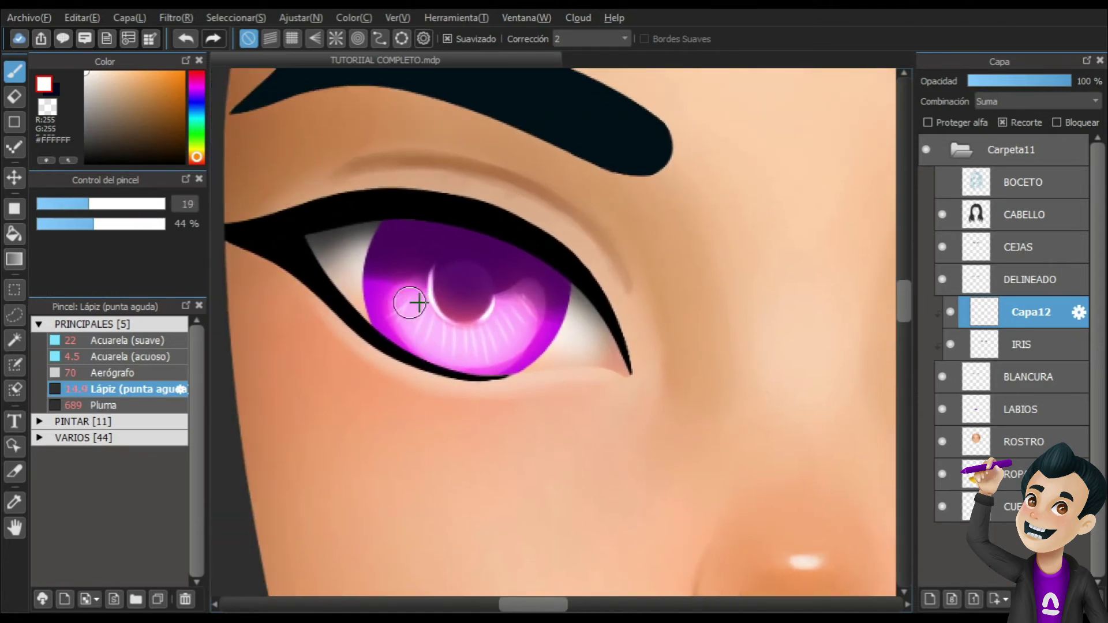
{"action": "key", "text": "bracketright"}
{"action": "mouse_move", "coordinate": [396, 298]}
{"action": "left_mouse_down"}
{"action": "mouse_move", "coordinate": [390, 321]}
{"action": "mouse_move", "coordinate": [434, 293]}
{"action": "mouse_move", "coordinate": [392, 306]}
{"action": "left_mouse_up"}
{"action": "key", "text": "ctrl+z"}
{"action": "key", "text": "ctrl+z"}
{"action": "key", "text": "ctrl+z"}
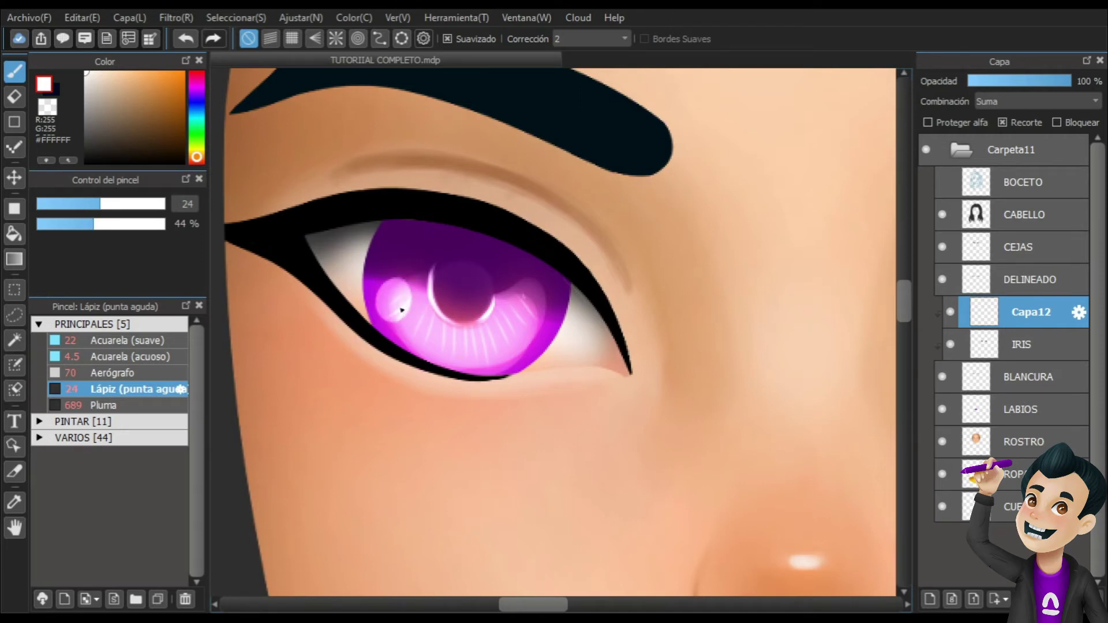
Paint a matching round white highlight on the nose side of the right-hand iris with the size 24 pencil.
{"action": "scroll", "coordinate": [630, 358], "scroll_direction": "down", "scroll_amount": 2}
{"action": "scroll", "coordinate": [658, 314], "scroll_direction": "up", "scroll_amount": 1}
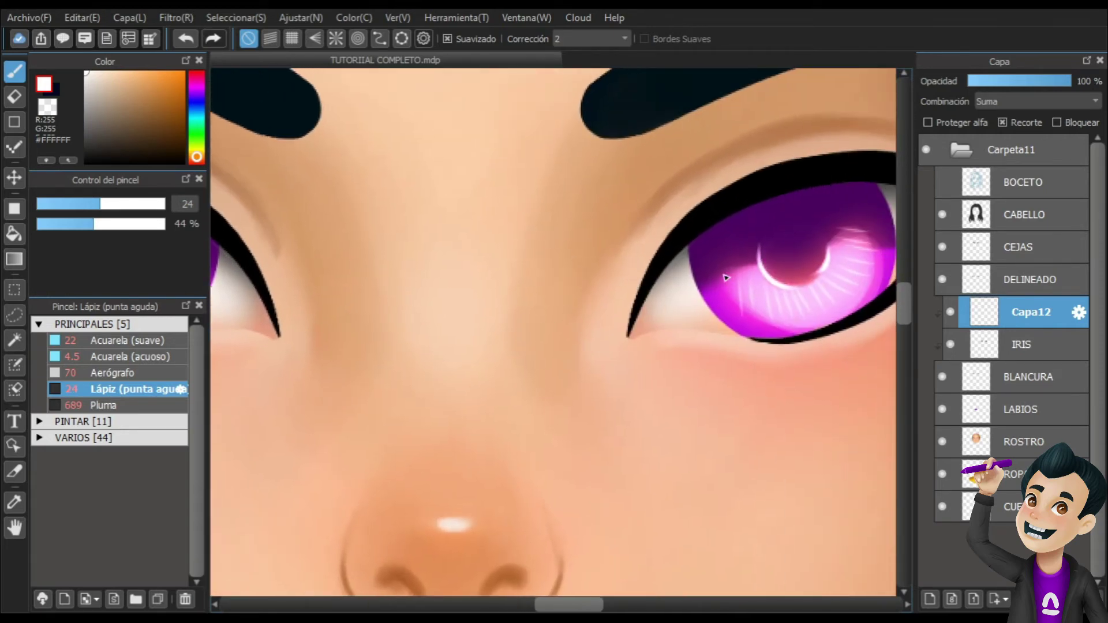
{"action": "left_click_drag", "start_coordinate": [726, 278], "coordinate": [744, 291]}
{"action": "scroll", "coordinate": [704, 273], "scroll_direction": "down", "scroll_amount": 2}
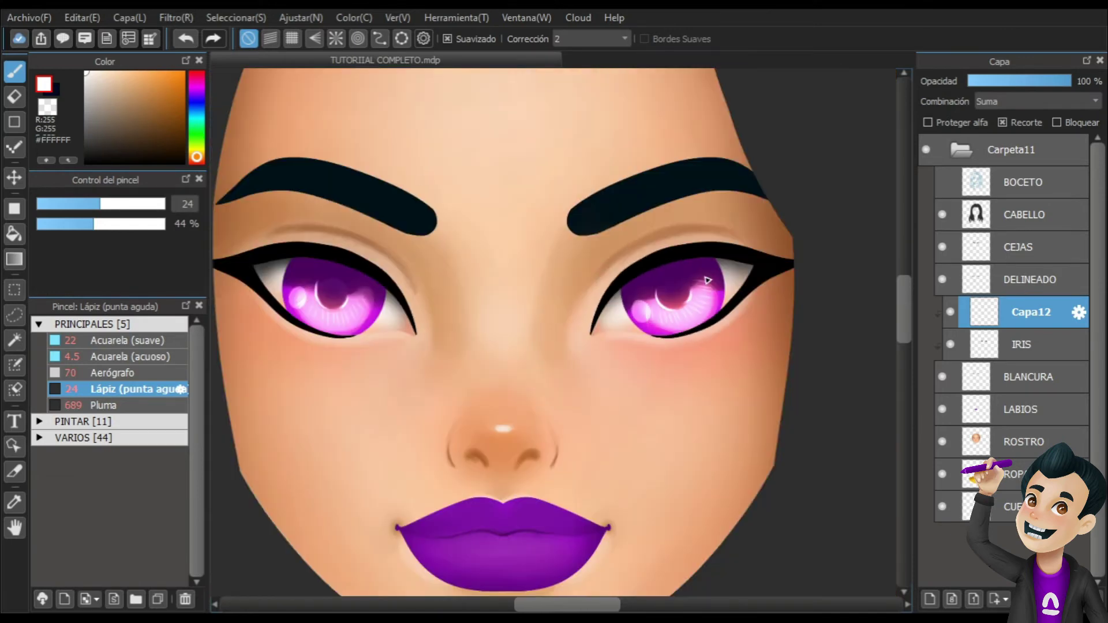
{"action": "scroll", "coordinate": [416, 259], "scroll_direction": "down", "scroll_amount": 1}
{"action": "scroll", "coordinate": [463, 227], "scroll_direction": "up", "scroll_amount": 3}
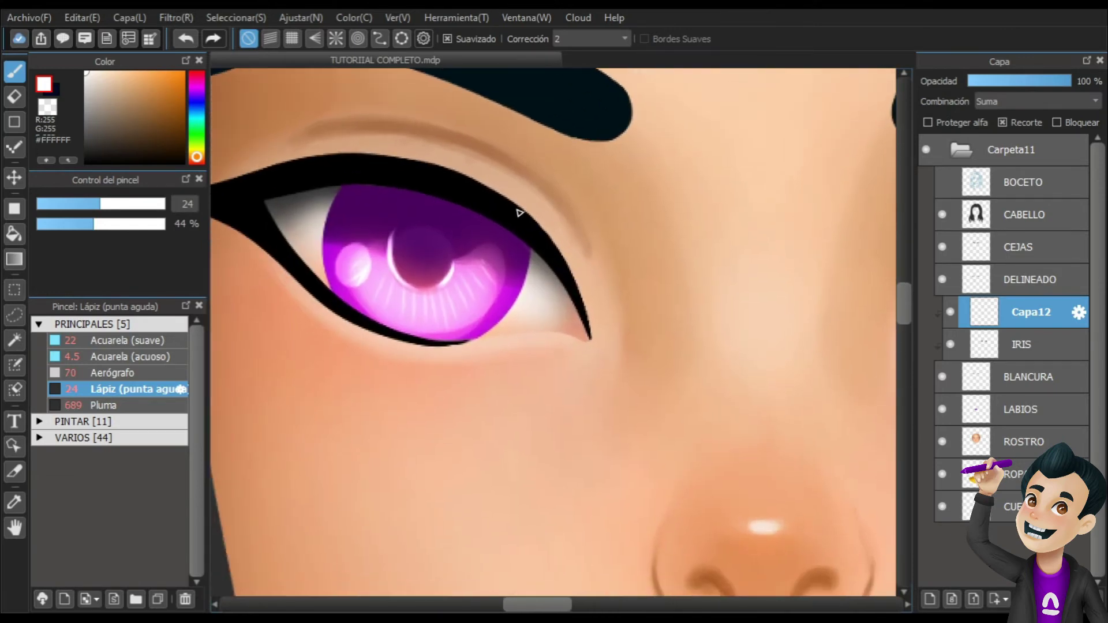
{"action": "key", "text": "bracketleft"}
{"action": "key", "text": "bracketleft"}
{"action": "key", "text": "bracketleft"}
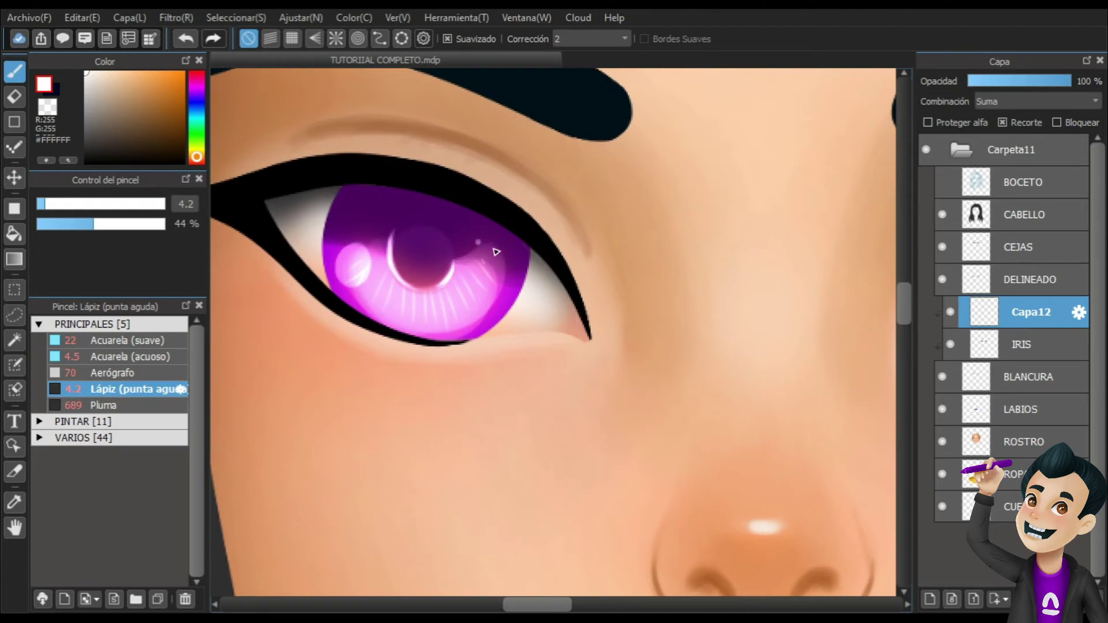
Dot tiny white sparkles across the left-hand iris with Pluma at size 1.9 and 100 % opacity.
{"action": "left_click", "coordinate": [116, 405]}
{"action": "key", "text": "bracketleft"}
{"action": "key", "text": "bracketleft"}
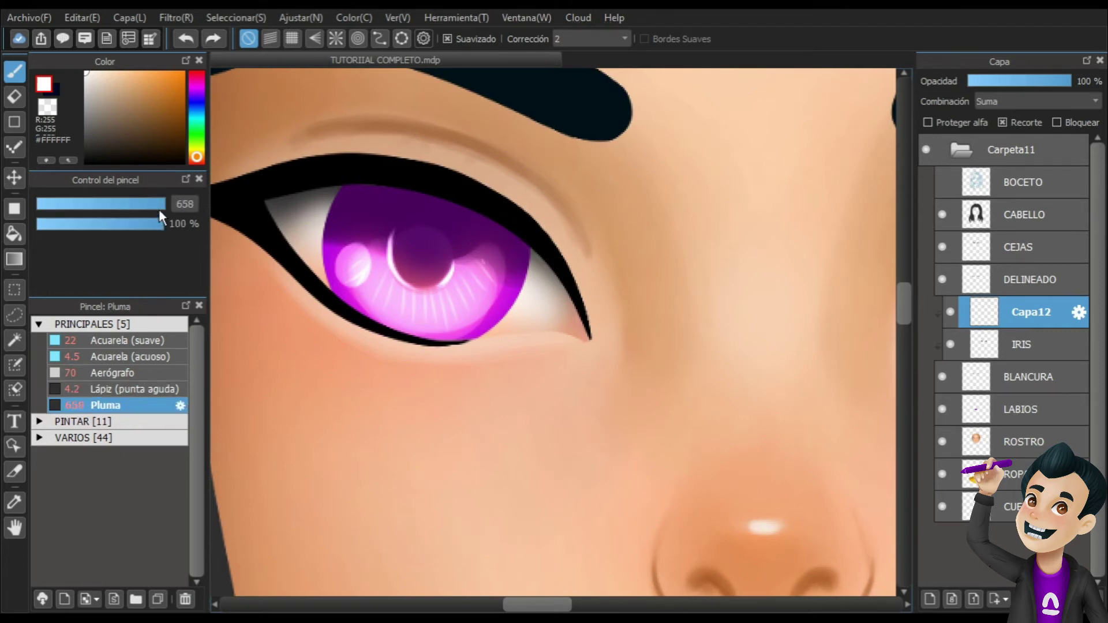
{"action": "left_click_drag", "start_coordinate": [159, 210], "coordinate": [38, 208]}
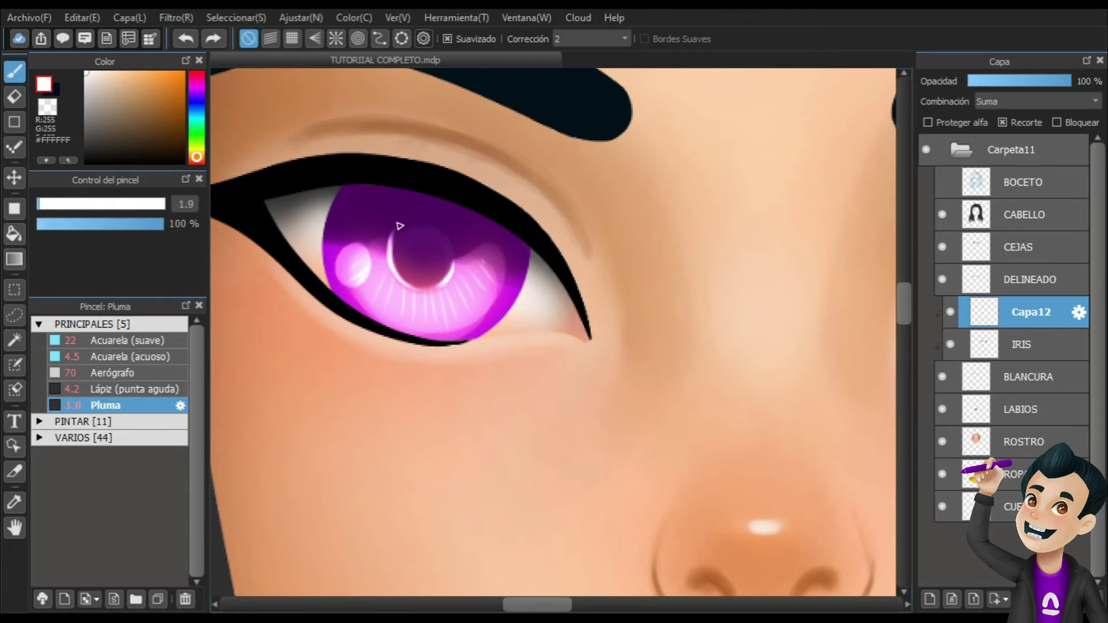
{"action": "left_click", "coordinate": [484, 239]}
{"action": "left_click", "coordinate": [331, 238]}
Dot matching tiny white sparkles over the right-hand iris, clustered toward its outer side, with Pluma at size 1.9.
{"action": "left_click_drag", "start_coordinate": [867, 323], "coordinate": [530, 300]}
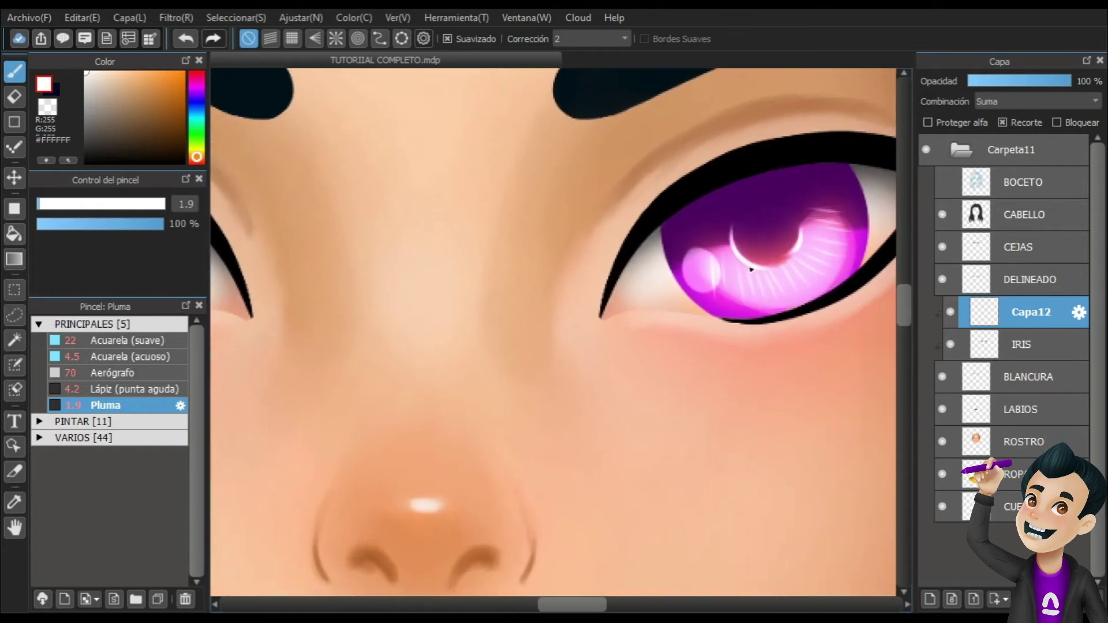
{"action": "left_click", "coordinate": [677, 255]}
{"action": "left_click", "coordinate": [820, 199]}
{"action": "left_click", "coordinate": [831, 188]}
{"action": "left_click", "coordinate": [860, 243]}
{"action": "left_click", "coordinate": [858, 208]}
{"action": "left_click", "coordinate": [854, 188]}
{"action": "left_click", "coordinate": [842, 179]}
{"action": "left_click", "coordinate": [849, 207]}
{"action": "left_click", "coordinate": [819, 220]}
{"action": "left_click", "coordinate": [818, 195]}
{"action": "left_click", "coordinate": [840, 190]}
{"action": "left_click", "coordinate": [855, 207]}
{"action": "left_click", "coordinate": [834, 215]}
{"action": "scroll", "coordinate": [702, 294], "scroll_direction": "down", "scroll_amount": 4}
{"action": "scroll", "coordinate": [443, 260], "scroll_direction": "up", "scroll_amount": 1}
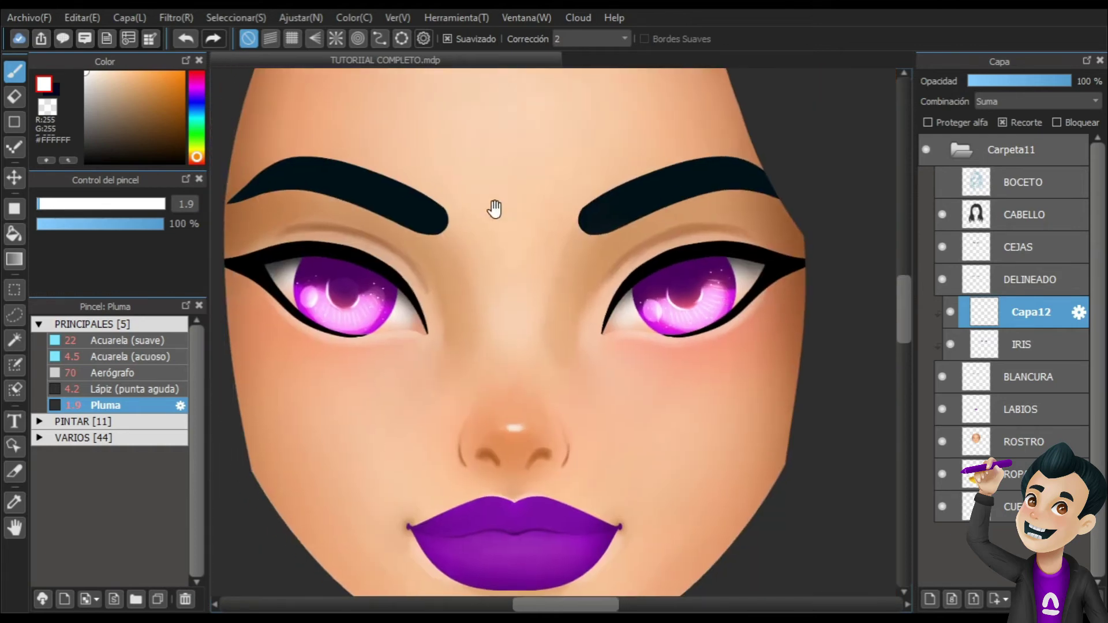
Darken the rim of the left-hand iris on the IRIS layer with dark purple #480060, using Acuarela (suave) at size 9.2.
{"action": "left_click", "coordinate": [1000, 342]}
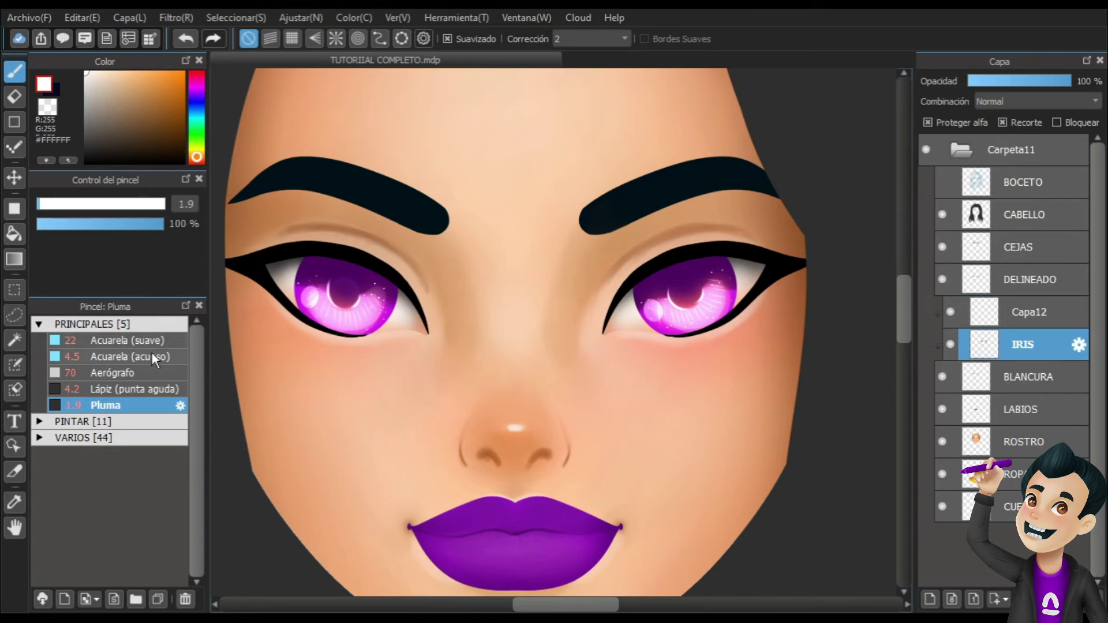
{"action": "left_click", "coordinate": [145, 340]}
{"action": "key", "text": "ctrl+plus"}
{"action": "key", "text": "ctrl+plus"}
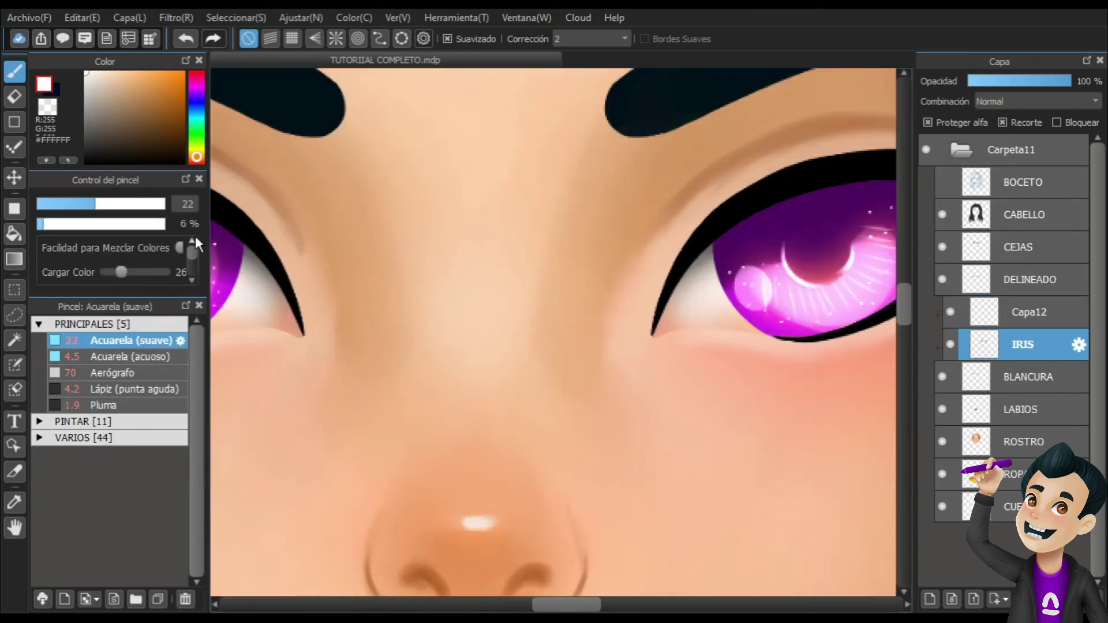
{"action": "left_click_drag", "start_coordinate": [365, 278], "coordinate": [613, 268]}
{"action": "left_click", "coordinate": [316, 181], "text": "alt"}
{"action": "left_click_drag", "start_coordinate": [358, 213], "coordinate": [259, 219]}
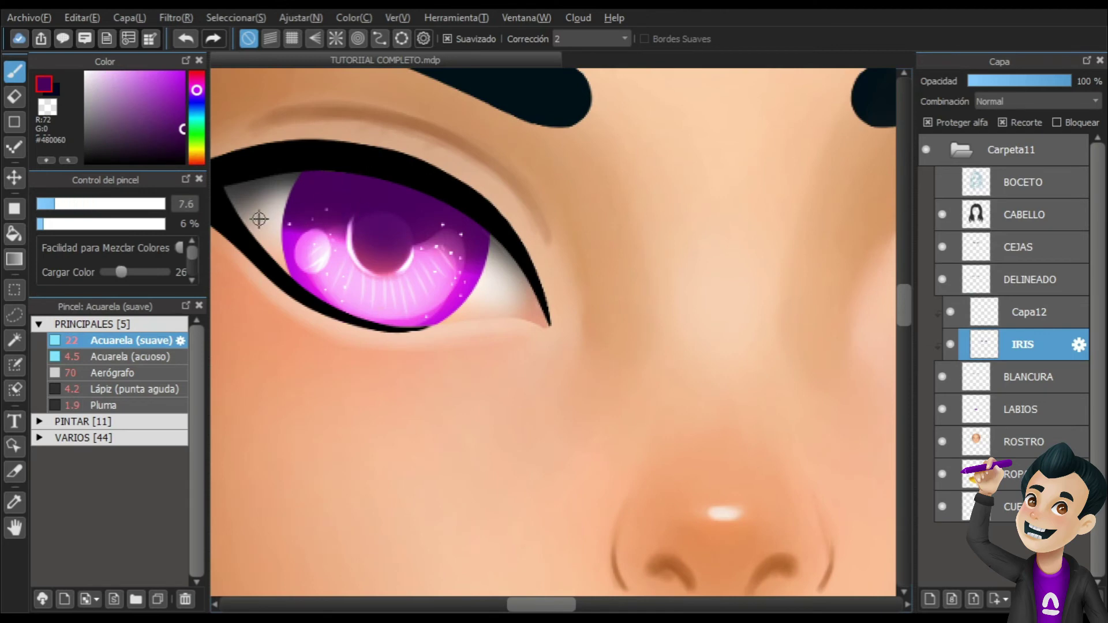
{"action": "key", "text": "bracketright"}
{"action": "key", "text": "bracketright"}
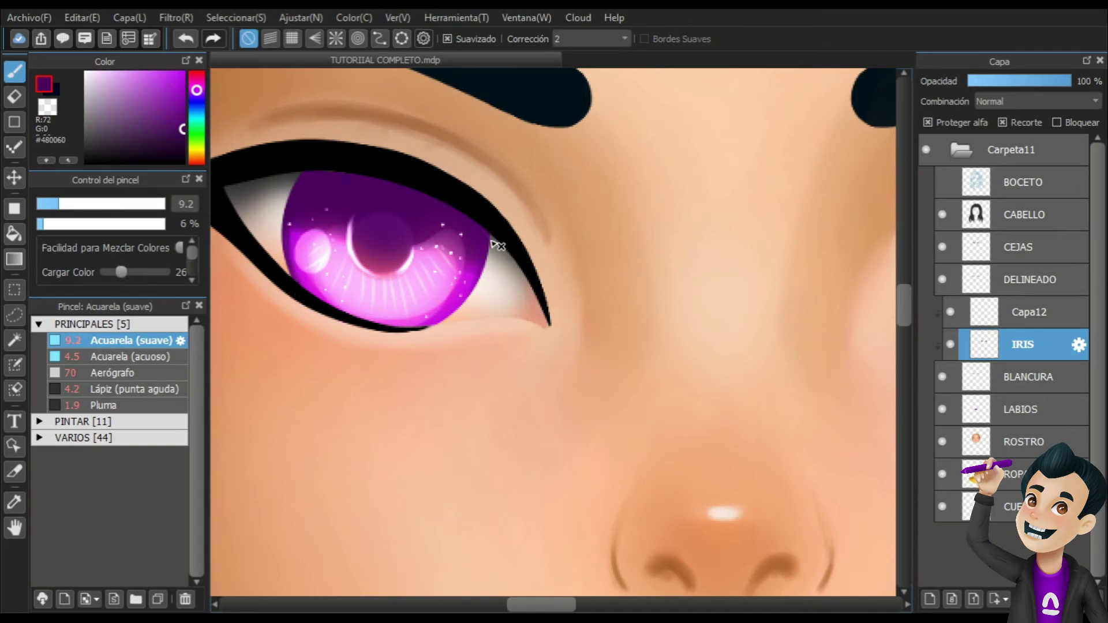
{"action": "mouse_move", "coordinate": [472, 293]}
{"action": "left_mouse_down"}
{"action": "mouse_move", "coordinate": [399, 333]}
{"action": "mouse_move", "coordinate": [439, 327]}
{"action": "left_mouse_up"}
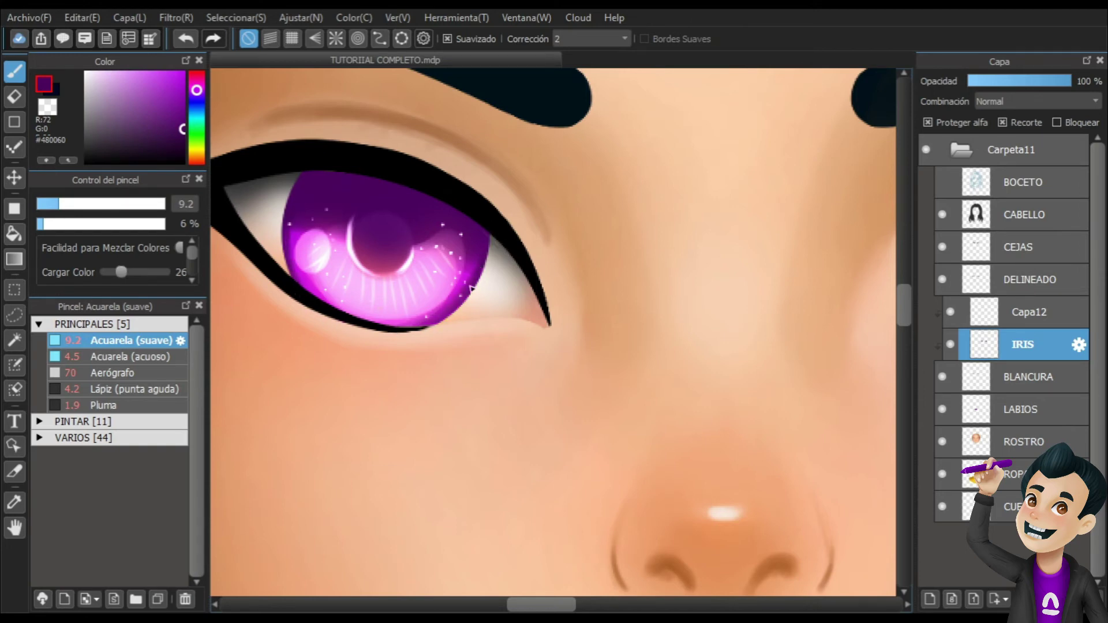
Darken both side rims of the right-hand iris with the same dark purple and Acuarela (suave) at size 9.2.
{"action": "left_click_drag", "start_coordinate": [652, 333], "coordinate": [369, 324]}
{"action": "left_click_drag", "start_coordinate": [728, 280], "coordinate": [586, 276]}
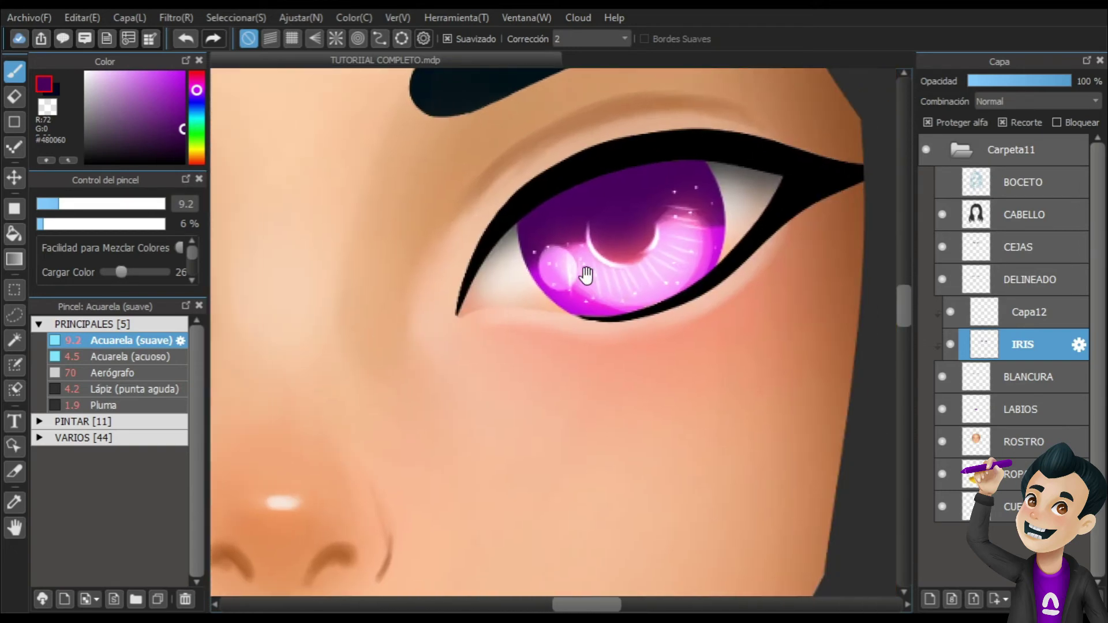
{"action": "left_click_drag", "start_coordinate": [525, 251], "coordinate": [577, 307]}
{"action": "mouse_move", "coordinate": [737, 221]}
{"action": "left_mouse_down"}
{"action": "mouse_move", "coordinate": [713, 257]}
{"action": "mouse_move", "coordinate": [716, 223]}
{"action": "mouse_move", "coordinate": [695, 294]}
{"action": "mouse_move", "coordinate": [676, 303]}
{"action": "left_mouse_up"}
{"action": "scroll", "coordinate": [670, 184], "scroll_direction": "down", "scroll_amount": 5}
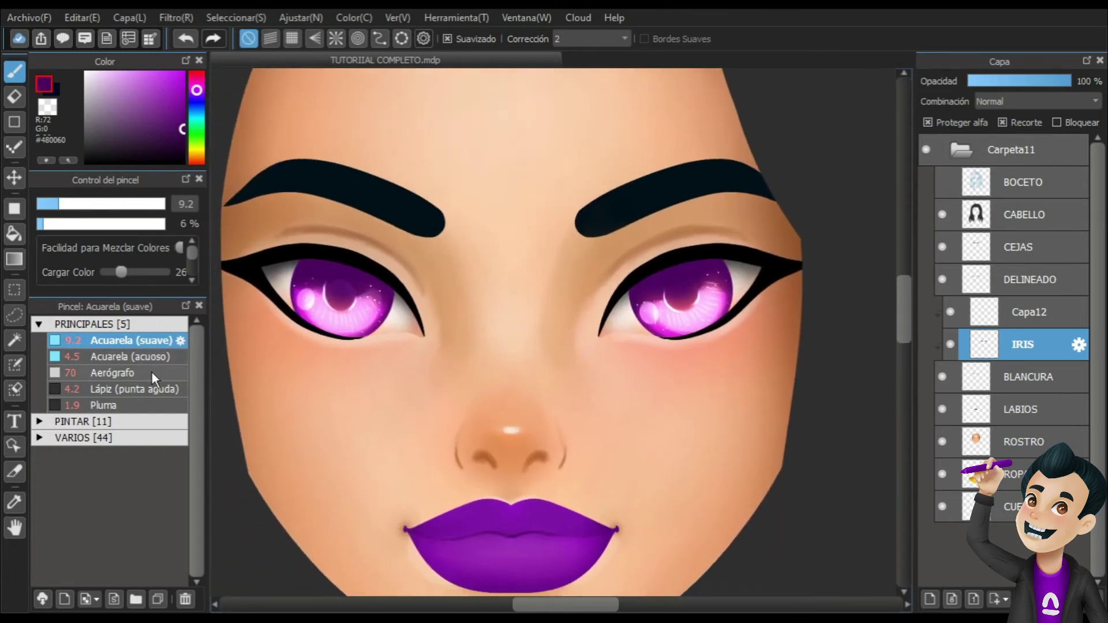
Shade the top of the right-hand iris with very dark purple #1B0024, using Aerógrafo at size 89 and 7 % opacity.
{"action": "left_click", "coordinate": [152, 372]}
{"action": "left_click_drag", "start_coordinate": [189, 134], "coordinate": [188, 152]}
{"action": "key", "text": "bracketleft"}
{"action": "key", "text": "bracketleft"}
{"action": "key", "text": "bracketright"}
{"action": "key", "text": "bracketright"}
{"action": "key", "text": "bracketright"}
{"action": "key", "text": "bracketright"}
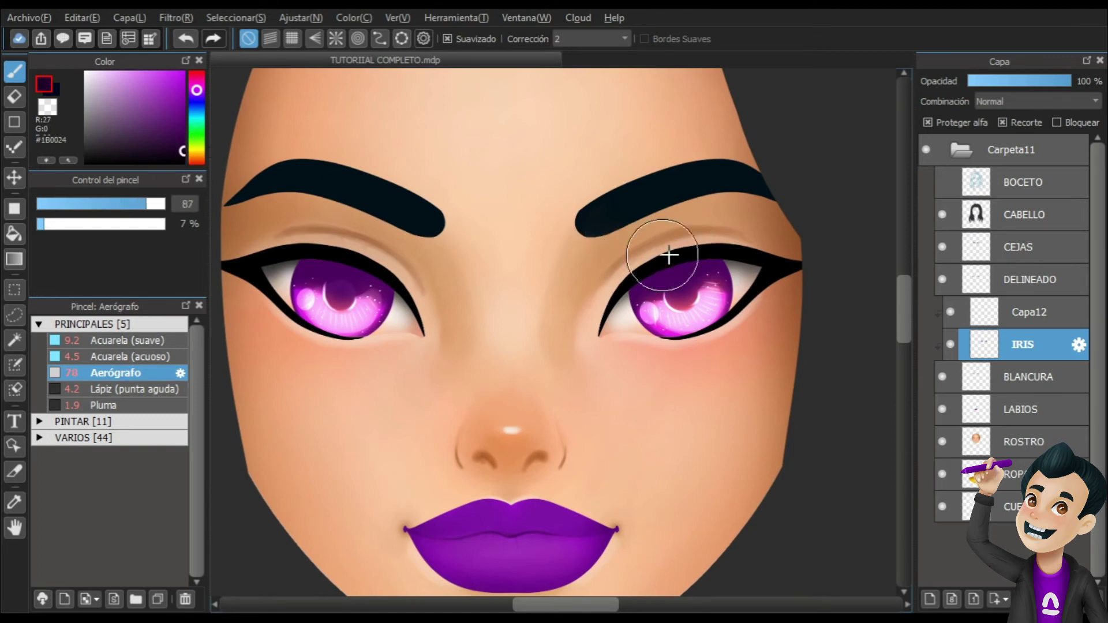
{"action": "key", "text": "bracketright"}
{"action": "mouse_move", "coordinate": [669, 255]}
{"action": "left_mouse_down"}
{"action": "mouse_move", "coordinate": [713, 229]}
{"action": "mouse_move", "coordinate": [608, 286]}
{"action": "mouse_move", "coordinate": [719, 236]}
{"action": "left_mouse_up"}
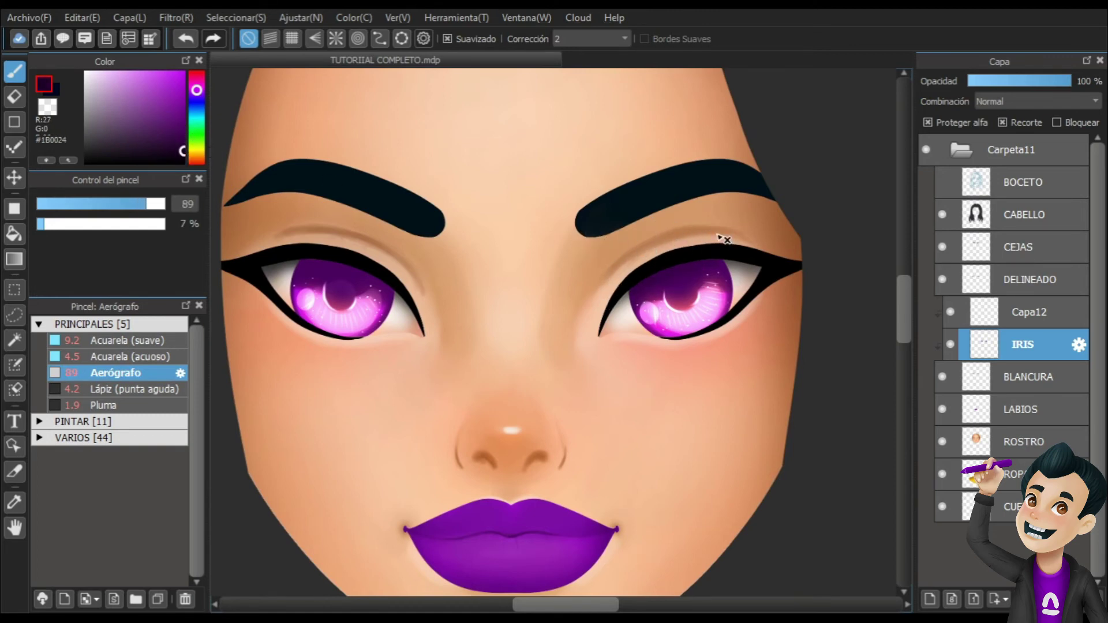
Deepen the upper shadow on both irises with Aerógrafo at 11 % opacity, enlarging the brush to 118.
{"action": "left_click_drag", "start_coordinate": [47, 224], "coordinate": [50, 224]}
{"action": "key", "text": "bracketright"}
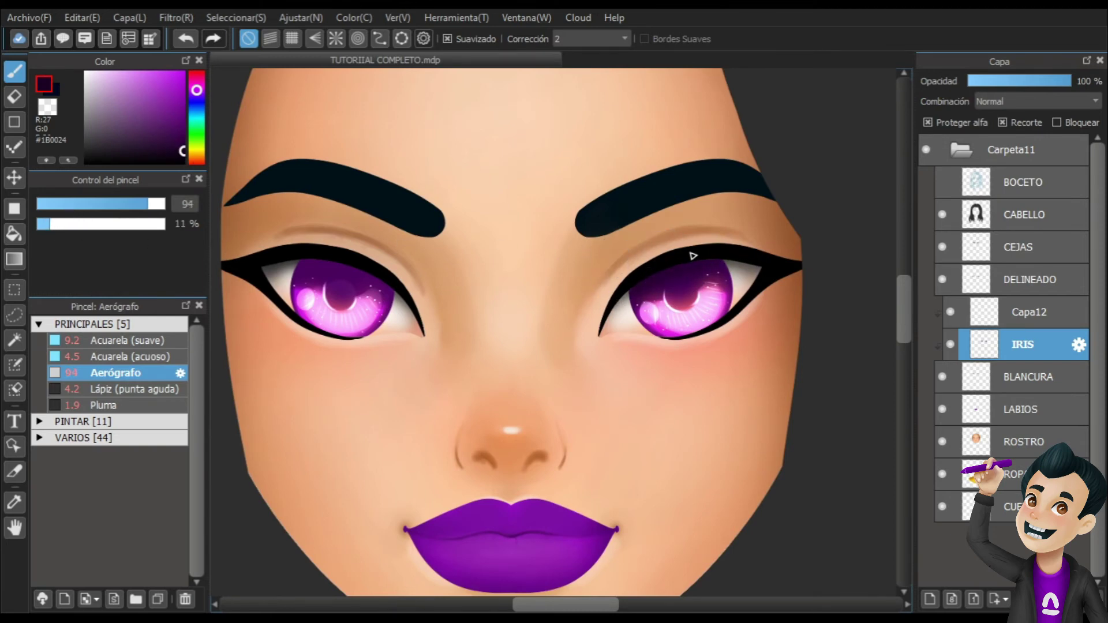
{"action": "key", "text": "bracketright"}
{"action": "key", "text": "bracketright"}
{"action": "key", "text": "bracketright"}
{"action": "key", "text": "bracketright"}
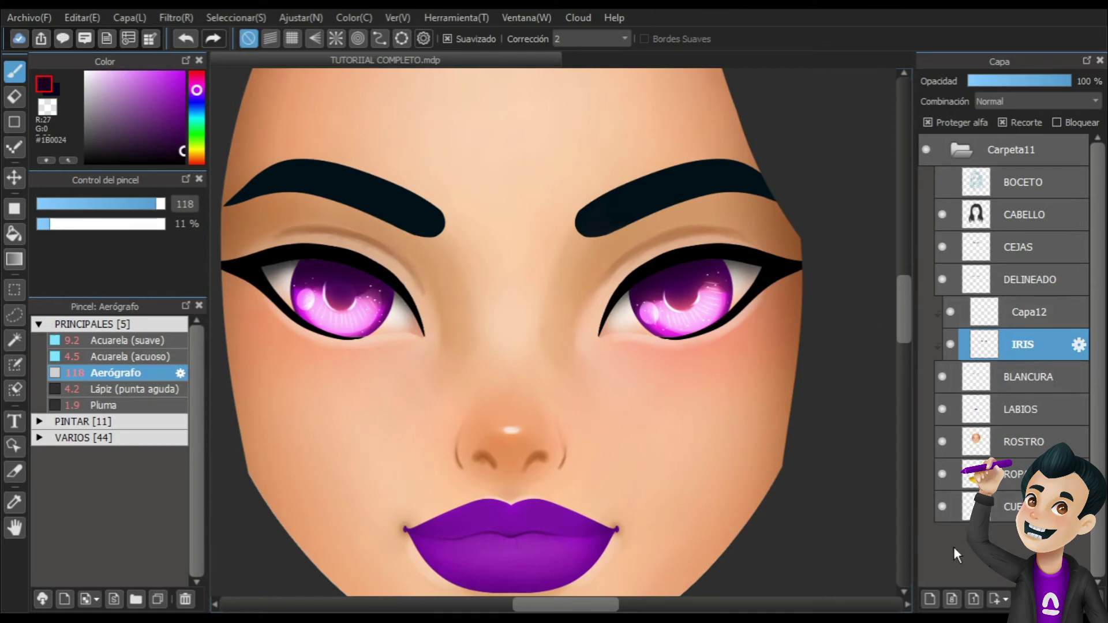
Rename the sparkle layer Capa12 as EFECTO and add a new clipped layer above it.
{"action": "left_click", "coordinate": [1016, 312]}
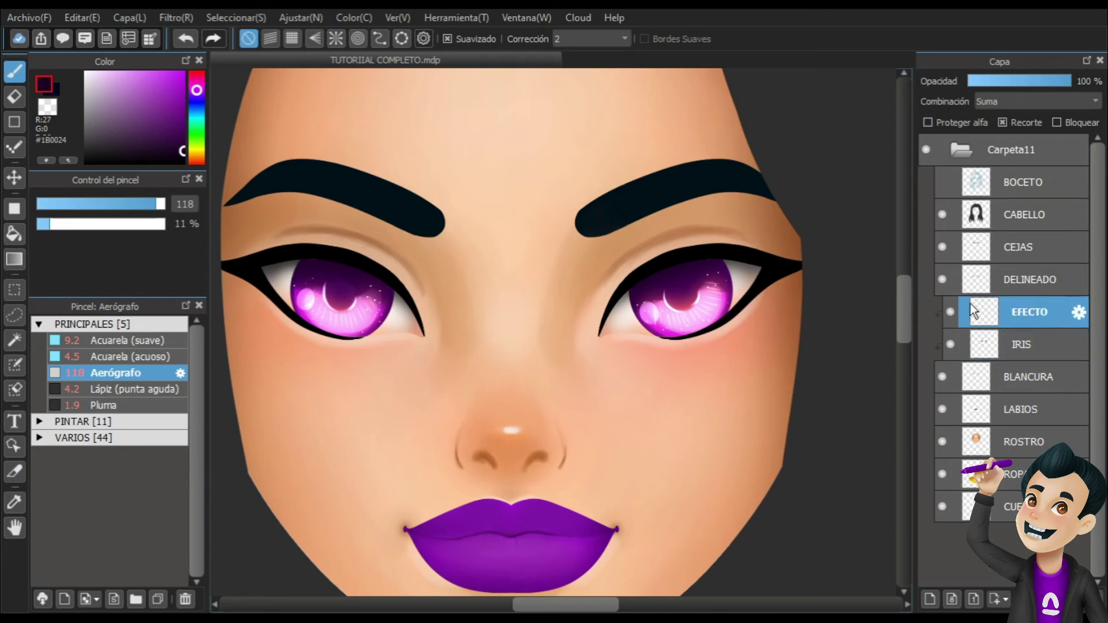
{"action": "left_click", "coordinate": [930, 599]}
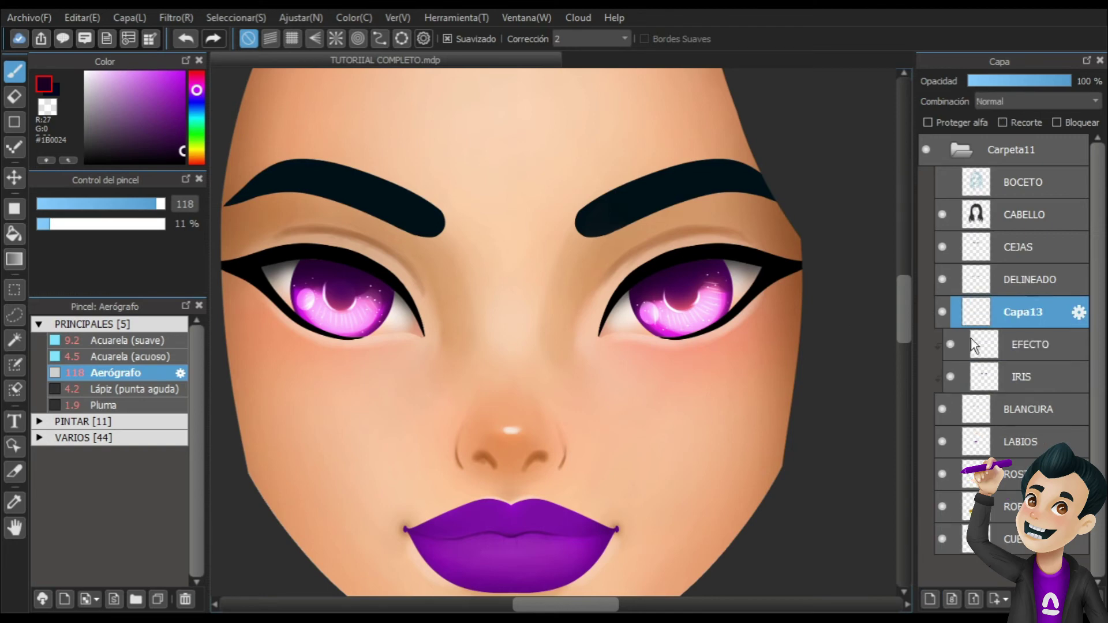
{"action": "left_click", "coordinate": [1003, 123]}
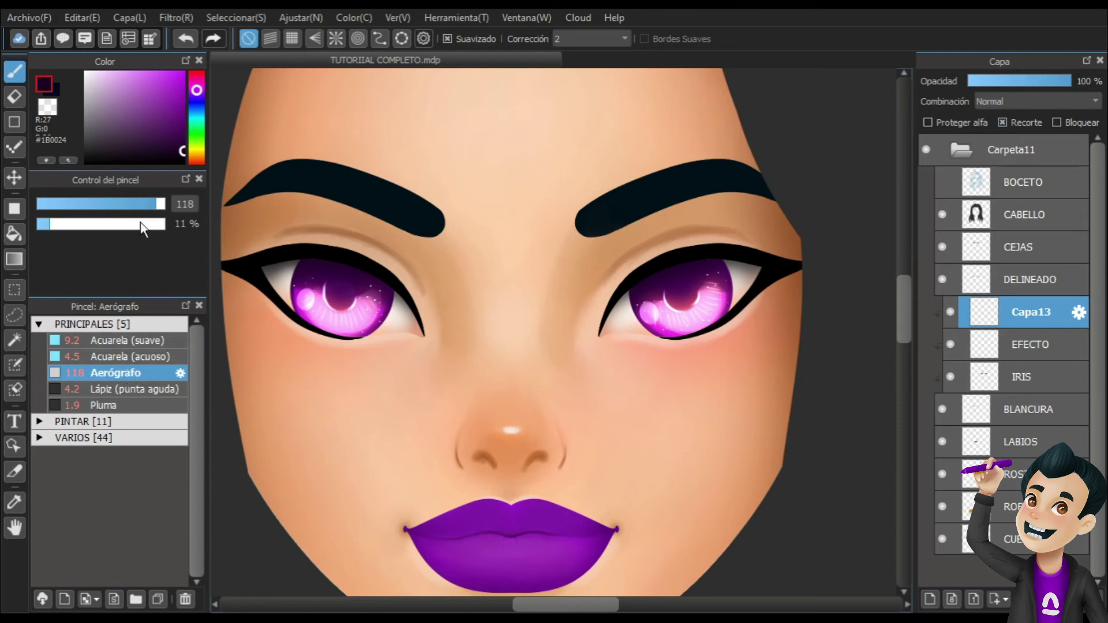
Paint an elongated and a round white highlight beside the left-hand pupil with Aerógrafo at size 11 and 100 % opacity.
{"action": "left_click_drag", "start_coordinate": [140, 222], "coordinate": [205, 213]}
{"action": "left_click", "coordinate": [85, 73]}
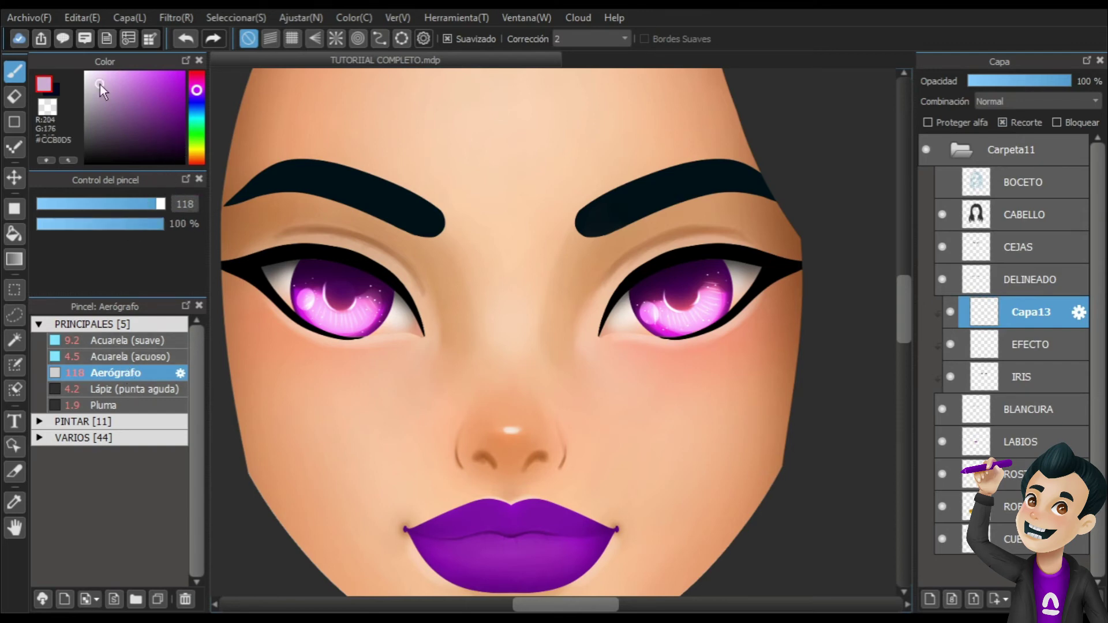
{"action": "left_click", "coordinate": [63, 37]}
{"action": "left_click_drag", "start_coordinate": [522, 281], "coordinate": [577, 279]}
{"action": "left_click_drag", "start_coordinate": [388, 252], "coordinate": [618, 302]}
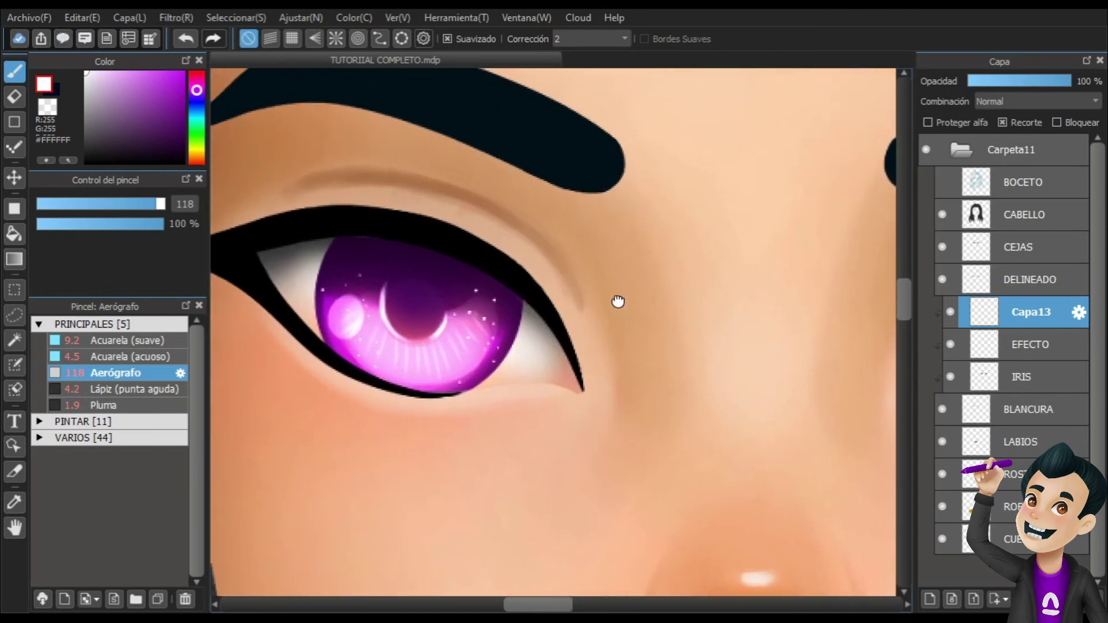
{"action": "key", "text": "bracketleft"}
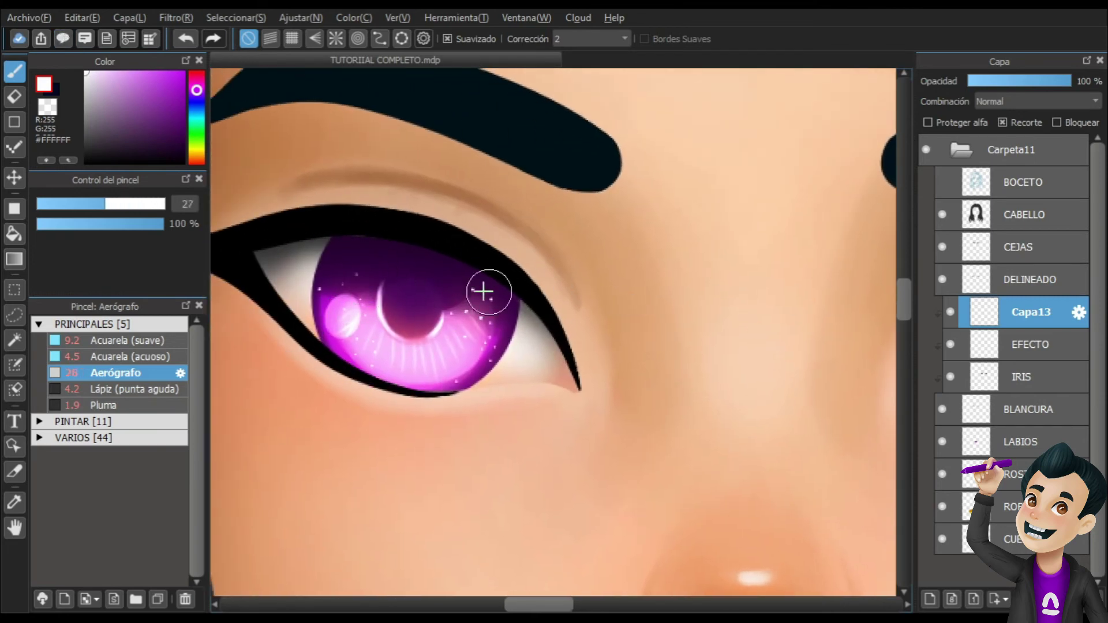
{"action": "mouse_move", "coordinate": [388, 289]}
{"action": "left_mouse_down"}
{"action": "mouse_move", "coordinate": [379, 315]}
{"action": "mouse_move", "coordinate": [402, 269]}
{"action": "left_mouse_up"}
{"action": "key", "text": "ctrl+z"}
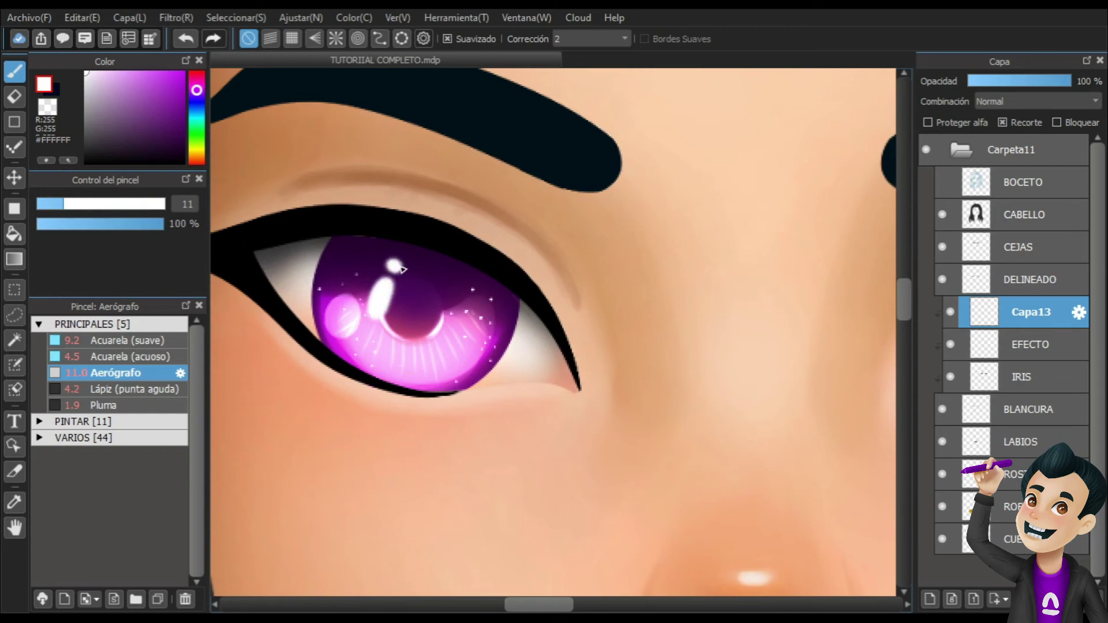
Paint matching elongated and round white highlights on the nose side of the right-hand pupil at size 11.
{"action": "left_click_drag", "start_coordinate": [671, 366], "coordinate": [431, 322]}
{"action": "left_click_drag", "start_coordinate": [665, 323], "coordinate": [564, 311]}
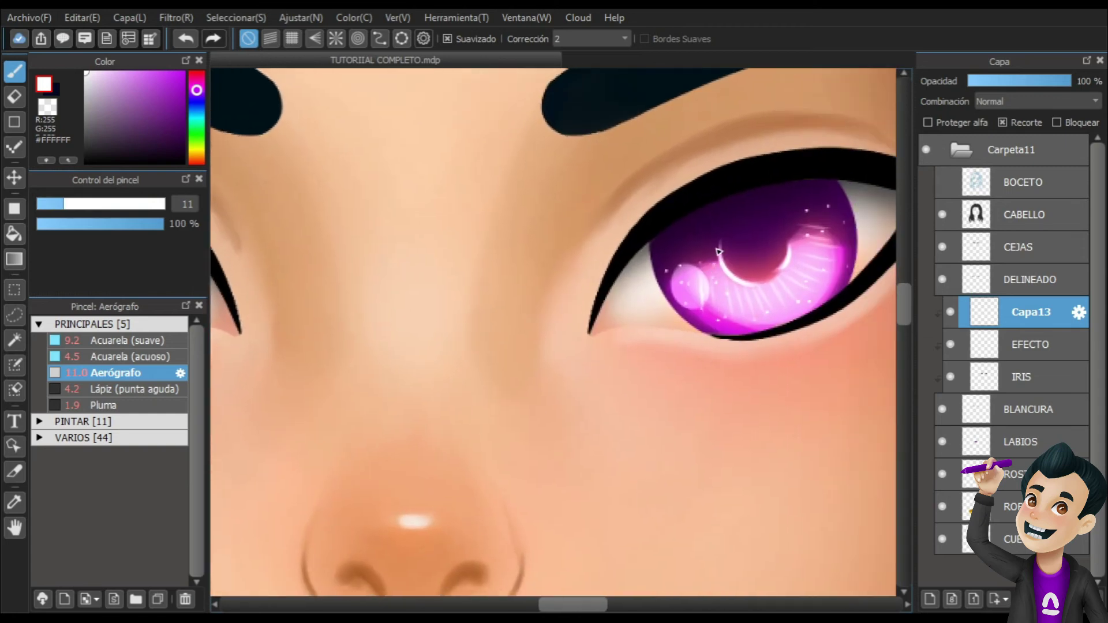
{"action": "mouse_move", "coordinate": [716, 278]}
{"action": "left_mouse_down"}
{"action": "mouse_move", "coordinate": [714, 248]}
{"action": "mouse_move", "coordinate": [727, 242]}
{"action": "left_mouse_up"}
{"action": "left_click", "coordinate": [717, 226]}
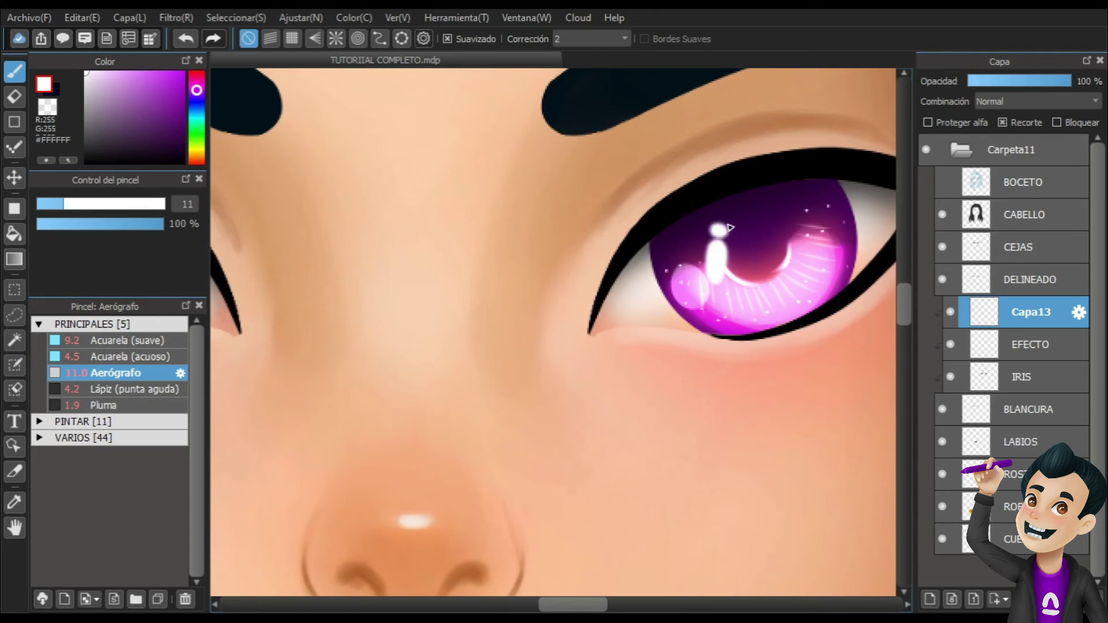
{"action": "scroll", "coordinate": [709, 178], "scroll_direction": "down", "scroll_amount": 3}
{"action": "scroll", "coordinate": [709, 178], "scroll_direction": "down", "scroll_amount": 2}
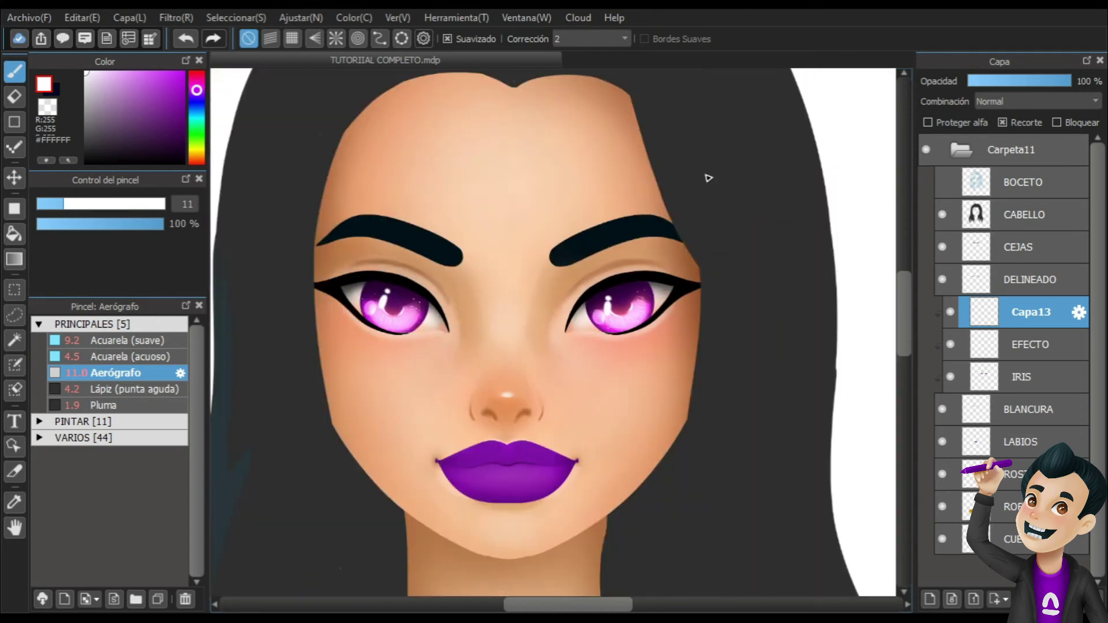
{"action": "scroll", "coordinate": [709, 178], "scroll_direction": "up", "scroll_amount": 2}
{"action": "scroll", "coordinate": [414, 271], "scroll_direction": "up", "scroll_amount": 1}
{"action": "key", "text": "bracketleft"}
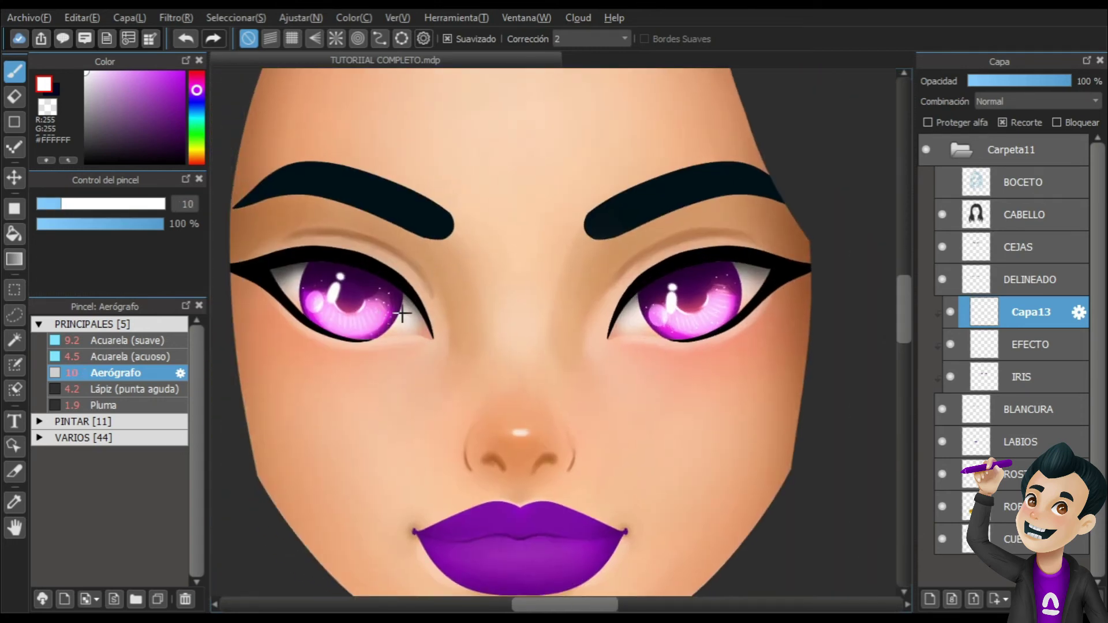
{"action": "key", "text": "bracketright"}
{"action": "key", "text": "bracketright"}
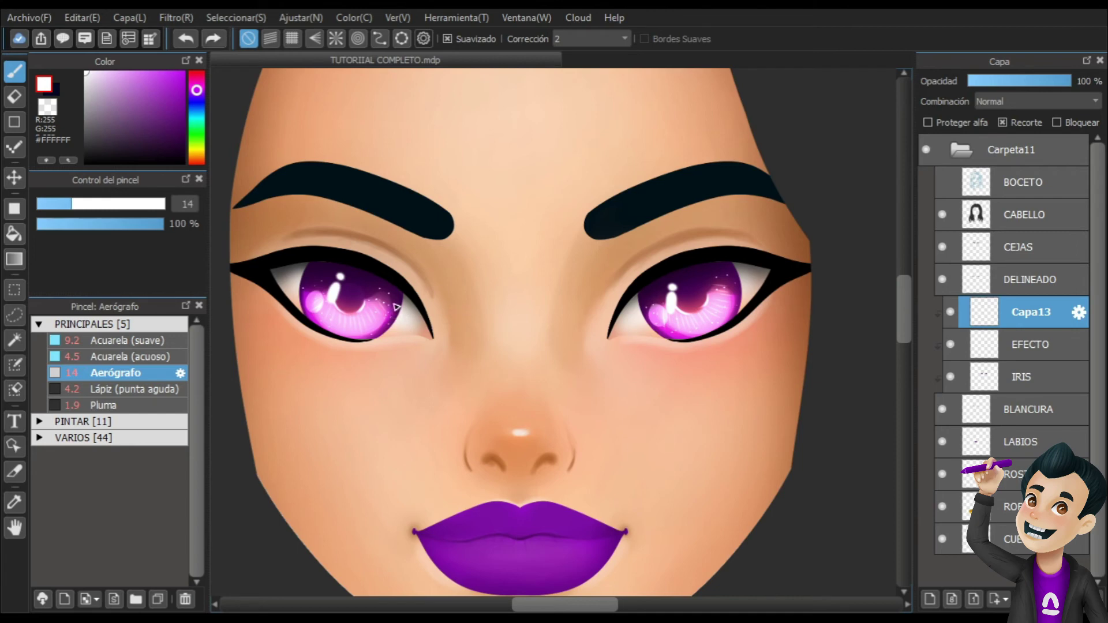
{"action": "key", "text": "bracketleft"}
{"action": "key", "text": "bracketleft"}
{"action": "key", "text": "bracketleft"}
{"action": "key", "text": "bracketleft"}
{"action": "key", "text": "bracketright"}
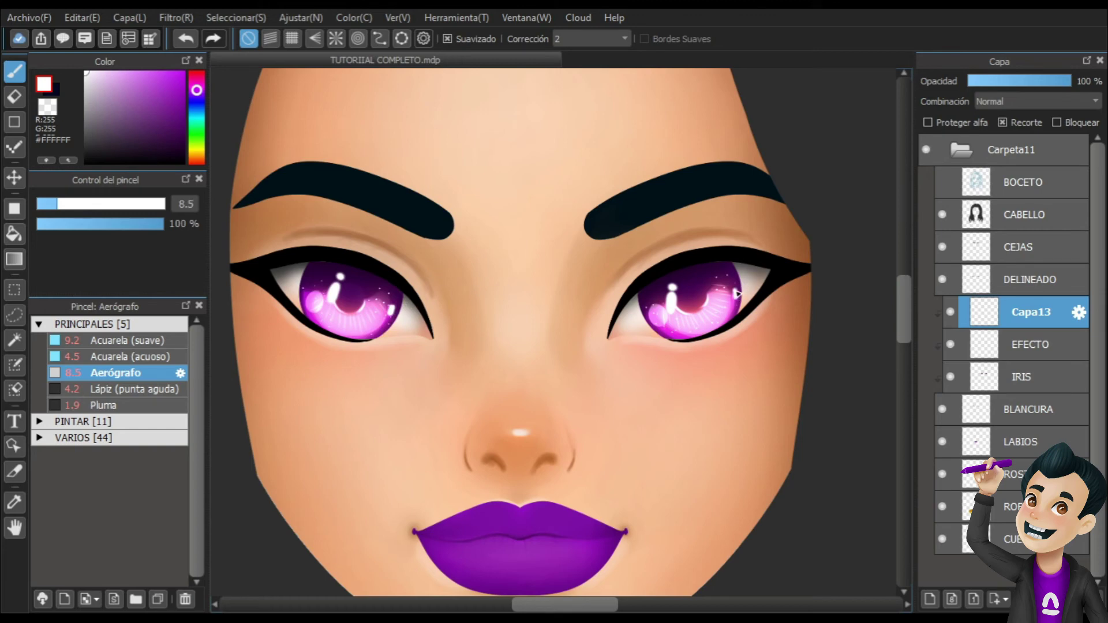
{"action": "left_click_drag", "start_coordinate": [733, 288], "coordinate": [735, 298]}
{"action": "key", "text": "ctrl+z"}
{"action": "key", "text": "ctrl+z"}
{"action": "key", "text": "ctrl+z"}
{"action": "key", "text": "ctrl+z"}
Dot a small white highlight across each pupil from its main highlight with Aerógrafo at size 7.3.
{"action": "key", "text": "bracketleft"}
{"action": "key", "text": "bracketleft"}
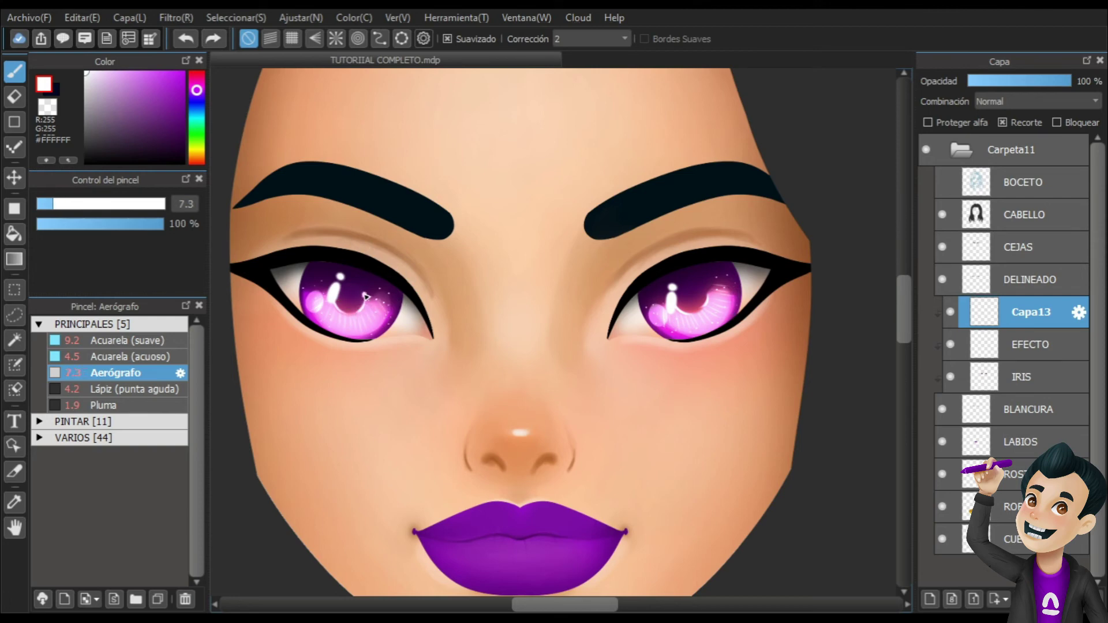
{"action": "left_click", "coordinate": [364, 295]}
Add a new clipped layer directly above EFECTO and toggle the white highlights layer off and on to compare.
{"action": "left_click", "coordinate": [992, 346]}
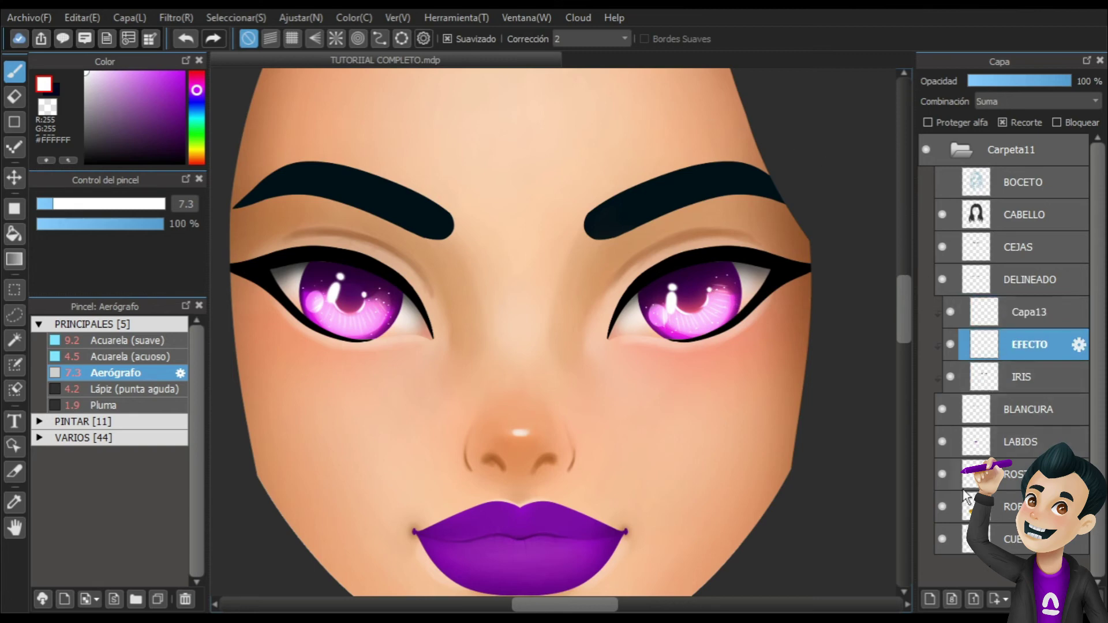
{"action": "left_click", "coordinate": [931, 598]}
{"action": "left_click", "coordinate": [950, 312]}
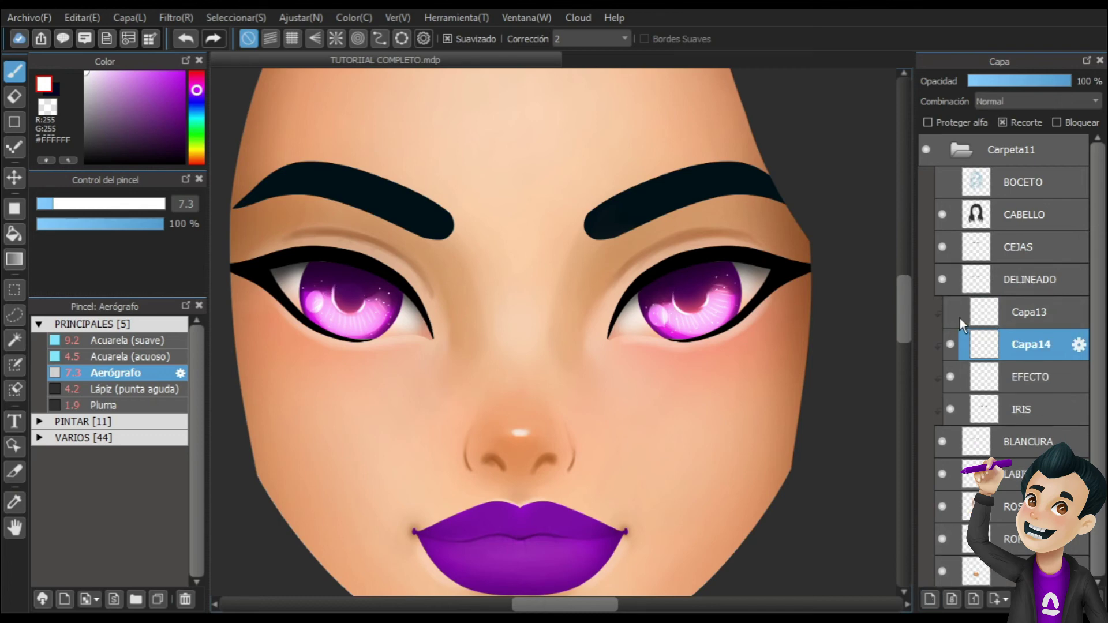
{"action": "left_click", "coordinate": [951, 313]}
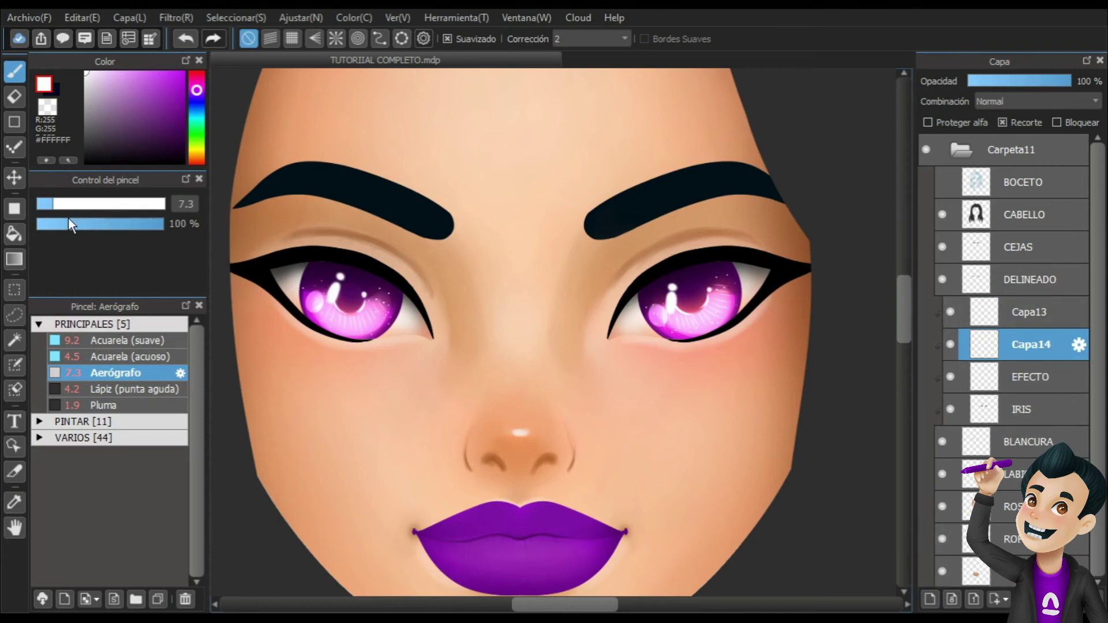
Set Aerógrafo to 13 % opacity with bright yellow #F6FF00 and the new layer's blending mode to Suma.
{"action": "left_click_drag", "start_coordinate": [69, 220], "coordinate": [53, 220]}
{"action": "left_click_drag", "start_coordinate": [197, 91], "coordinate": [197, 150]}
{"action": "left_click", "coordinate": [183, 73]}
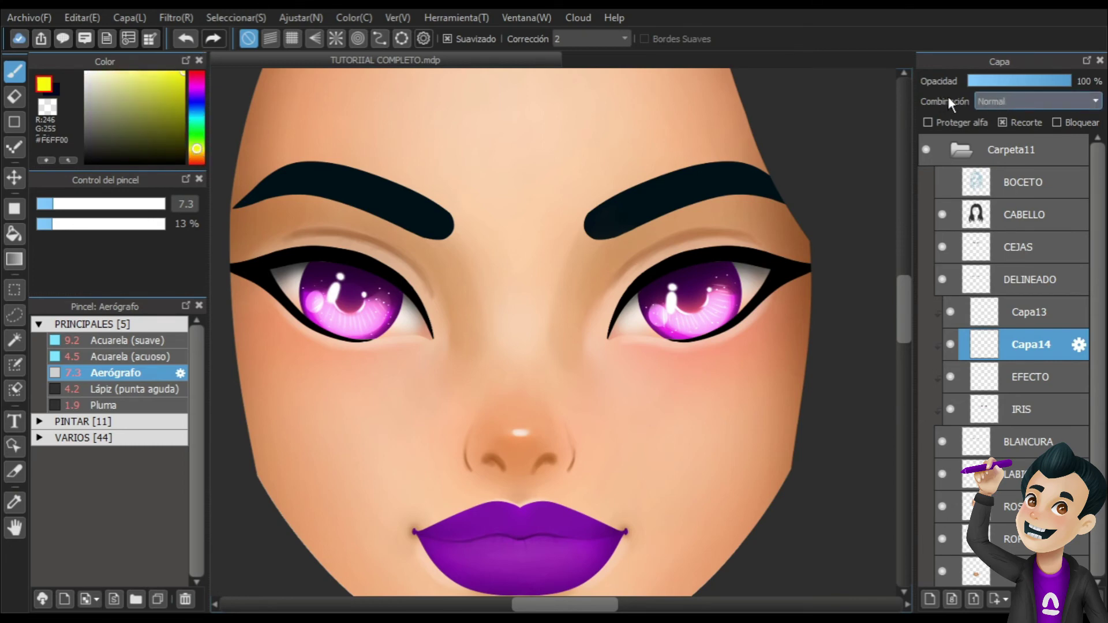
{"action": "left_click", "coordinate": [1001, 135]}
Airbrush a soft yellow glow over the sides of both irises with Aerógrafo at size 65.
{"action": "mouse_move", "coordinate": [411, 301]}
{"action": "left_mouse_down"}
{"action": "mouse_move", "coordinate": [310, 308]}
{"action": "mouse_move", "coordinate": [370, 315]}
{"action": "mouse_move", "coordinate": [331, 315]}
{"action": "mouse_move", "coordinate": [386, 304]}
{"action": "left_mouse_up"}
{"action": "key", "text": "ctrl+z"}
{"action": "key", "text": "bracketright"}
{"action": "key", "text": "ctrl+z"}
{"action": "key", "text": "bracketright"}
{"action": "left_click", "coordinate": [385, 301]}
{"action": "left_click", "coordinate": [321, 289]}
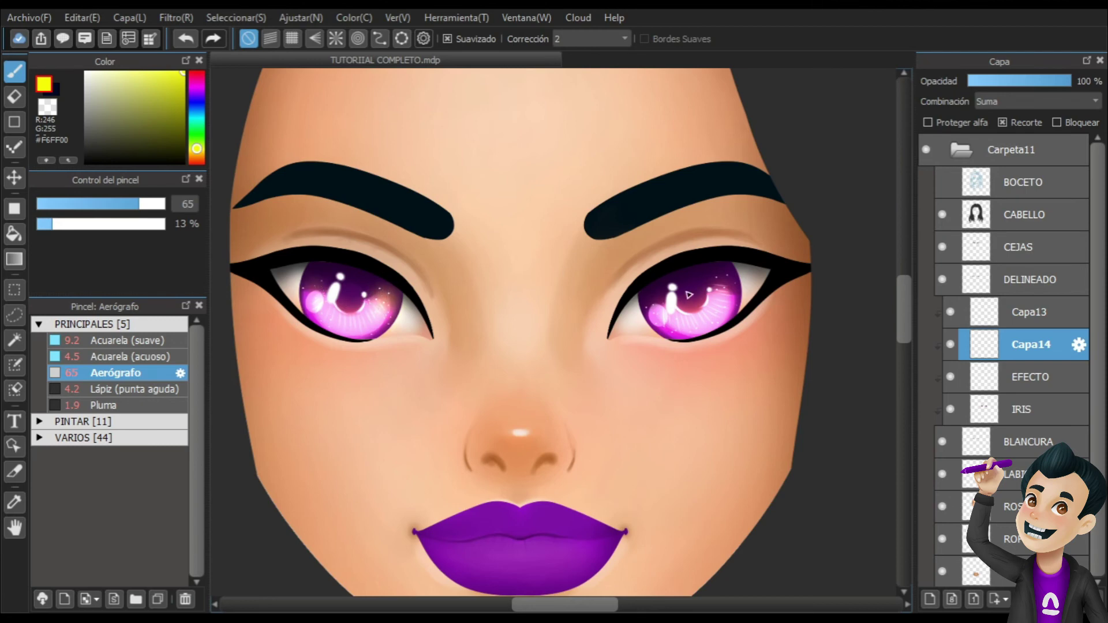
{"action": "mouse_move", "coordinate": [655, 304]}
{"action": "left_mouse_down"}
{"action": "mouse_move", "coordinate": [720, 291]}
{"action": "mouse_move", "coordinate": [730, 280]}
{"action": "mouse_move", "coordinate": [721, 278]}
{"action": "mouse_move", "coordinate": [730, 306]}
{"action": "left_mouse_up"}
Reduce Aerógrafo to size 26 and airbrush a more concentrated yellow glow over the outer side of the iris.
{"action": "key", "text": "bracketleft"}
{"action": "key", "text": "bracketleft"}
{"action": "key", "text": "bracketleft"}
{"action": "key", "text": "bracketleft"}
{"action": "key", "text": "bracketleft"}
{"action": "key", "text": "bracketleft"}
{"action": "key", "text": "bracketleft"}
{"action": "key", "text": "bracketleft"}
{"action": "key", "text": "bracketleft"}
{"action": "key", "text": "bracketleft"}
{"action": "key", "text": "bracketleft"}
{"action": "key", "text": "bracketleft"}
{"action": "key", "text": "bracketleft"}
{"action": "key", "text": "bracketleft"}
{"action": "key", "text": "bracketleft"}
{"action": "key", "text": "bracketleft"}
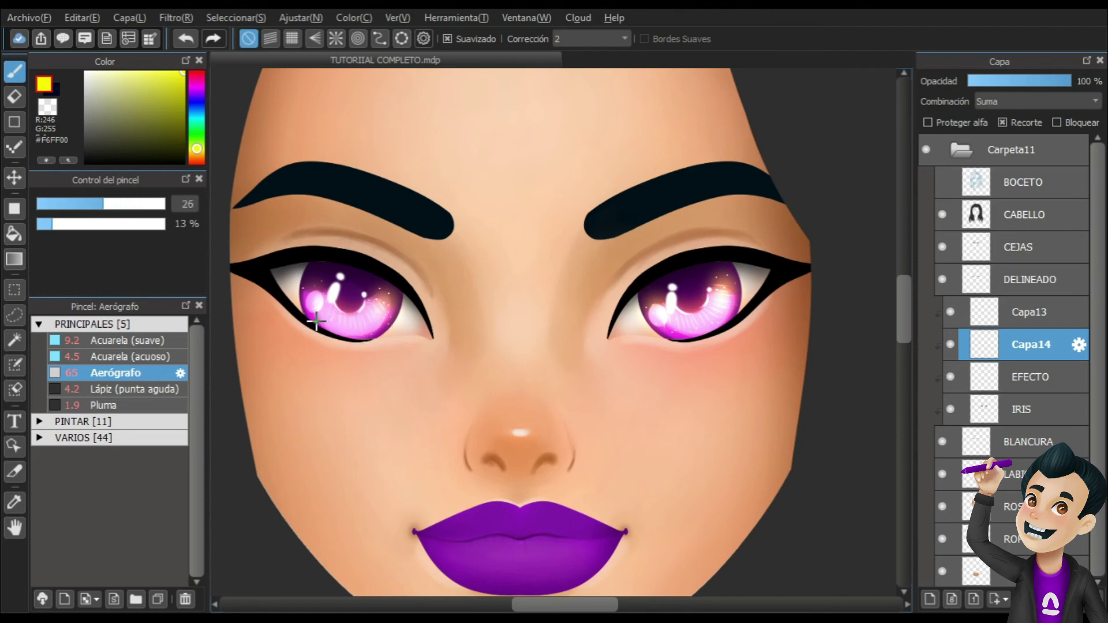
Reduce Aerógrafo to size 1 and undo the last yellow airbrush stroke.
{"action": "key", "text": "bracketleft"}
{"action": "key", "text": "bracketleft"}
{"action": "key", "text": "bracketleft"}
{"action": "key", "text": "bracketleft"}
{"action": "key", "text": "bracketleft"}
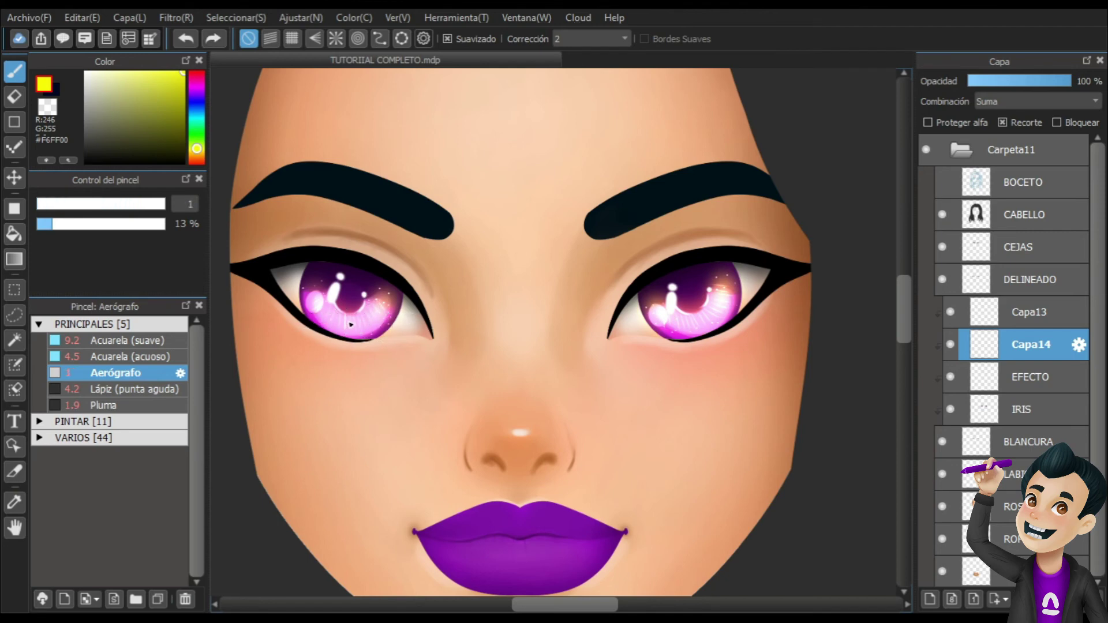
{"action": "key", "text": "ctrl+z"}
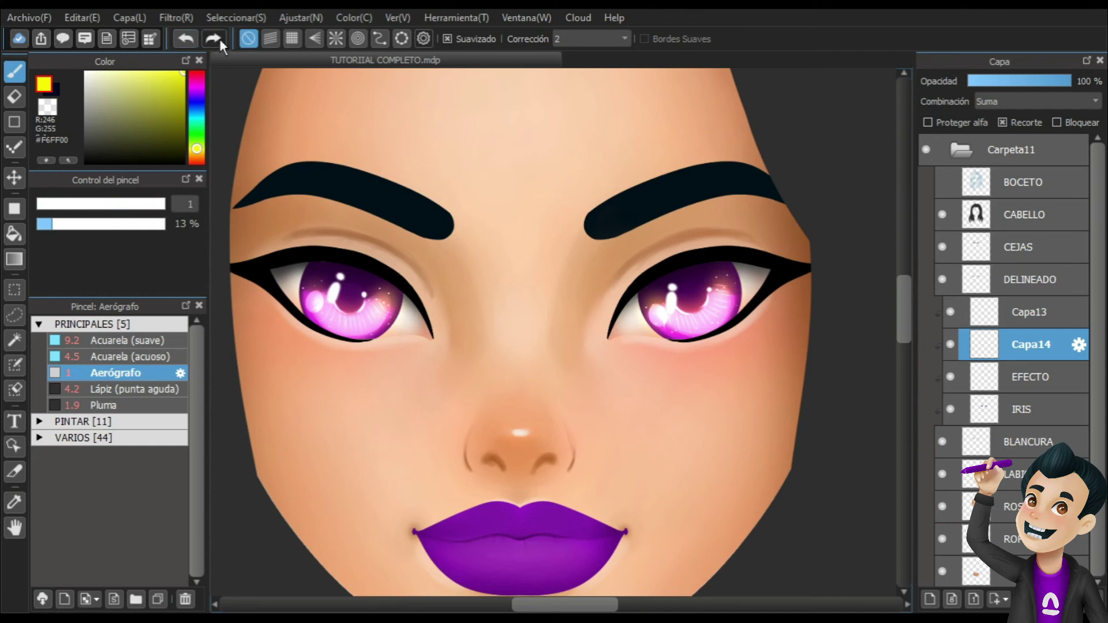
Refine the yellow glow and small glints inside the irises with Aerógrafo at varying sizes, ending at size 2.8.
{"action": "key", "text": "bracketright"}
{"action": "key", "text": "bracketright"}
{"action": "key", "text": "bracketright"}
{"action": "key", "text": "bracketright"}
{"action": "key", "text": "bracketright"}
{"action": "key", "text": "bracketright"}
{"action": "key", "text": "bracketright"}
{"action": "key", "text": "bracketright"}
{"action": "key", "text": "bracketright"}
{"action": "key", "text": "bracketright"}
{"action": "key", "text": "bracketright"}
{"action": "key", "text": "bracketright"}
{"action": "key", "text": "bracketleft"}
{"action": "key", "text": "bracketleft"}
{"action": "key", "text": "bracketleft"}
{"action": "key", "text": "bracketleft"}
{"action": "key", "text": "bracketleft"}
{"action": "key", "text": "bracketleft"}
{"action": "key", "text": "bracketleft"}
{"action": "key", "text": "bracketleft"}
{"action": "key", "text": "bracketleft"}
{"action": "key", "text": "bracketleft"}
{"action": "key", "text": "bracketleft"}
{"action": "left_click_drag", "start_coordinate": [355, 311], "coordinate": [368, 310]}
{"action": "key", "text": "bracketleft"}
{"action": "key", "text": "bracketleft"}
{"action": "key", "text": "ctrl+minus"}
{"action": "key", "text": "ctrl+minus"}
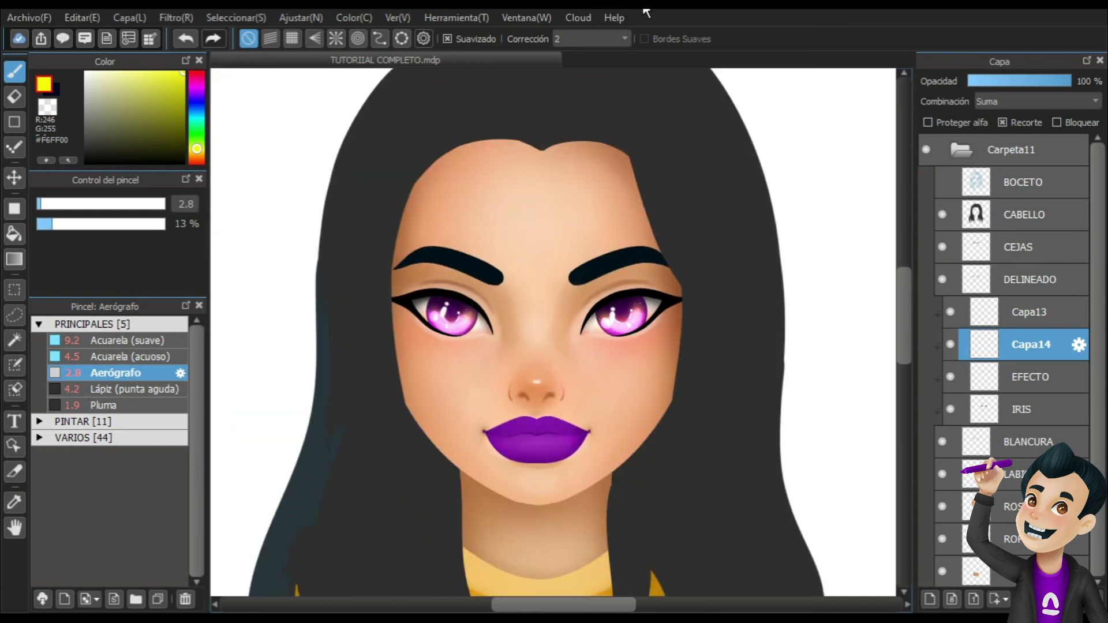
{"action": "key", "text": "ctrl+plus"}
{"action": "key", "text": "ctrl+plus"}
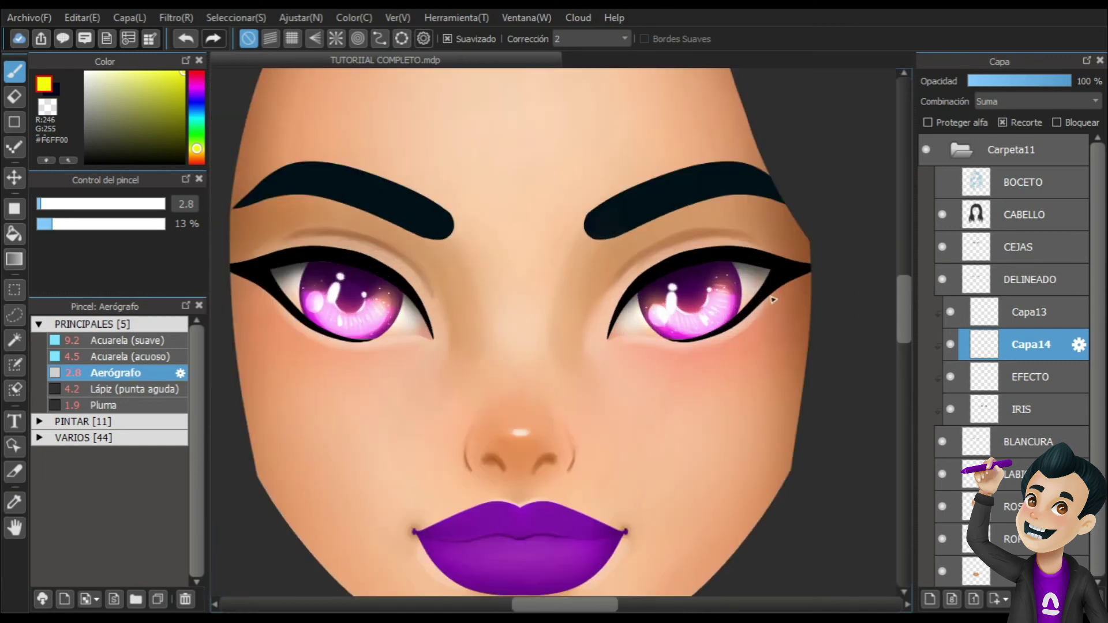
Lower the opacity of the yellow glow layer Capa14 to 43 % and check the face at a distance.
{"action": "left_click", "coordinate": [1015, 311]}
{"action": "left_click", "coordinate": [1030, 377]}
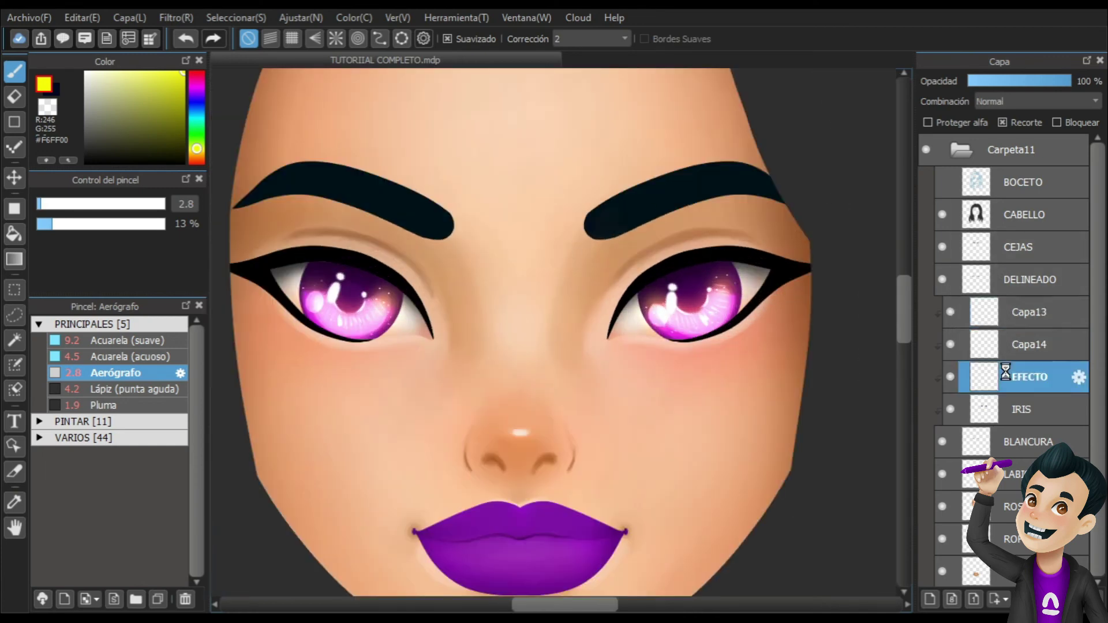
{"action": "left_click", "coordinate": [1016, 81]}
{"action": "mouse_move", "coordinate": [1034, 84]}
{"action": "left_mouse_down"}
{"action": "mouse_move", "coordinate": [1075, 84]}
{"action": "mouse_move", "coordinate": [1024, 86]}
{"action": "left_mouse_up"}
{"action": "left_click", "coordinate": [1033, 344]}
{"action": "key", "text": "ctrl+minus"}
{"action": "key", "text": "ctrl+minus"}
{"action": "key", "text": "ctrl+minus"}
{"action": "key", "text": "ctrl+minus"}
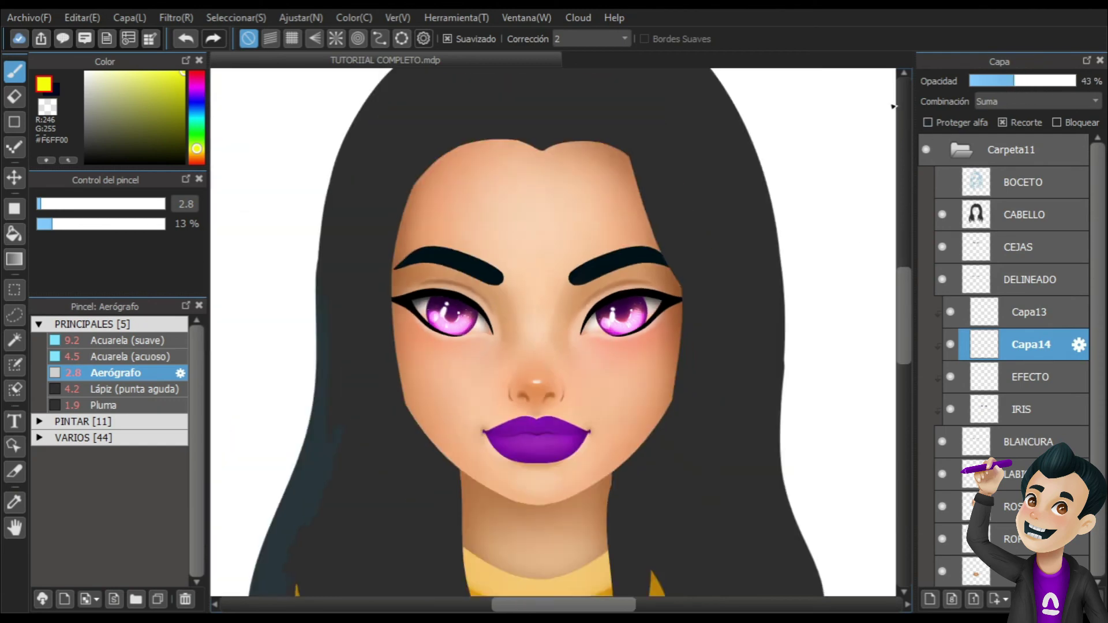
{"action": "key", "text": "ctrl+plus"}
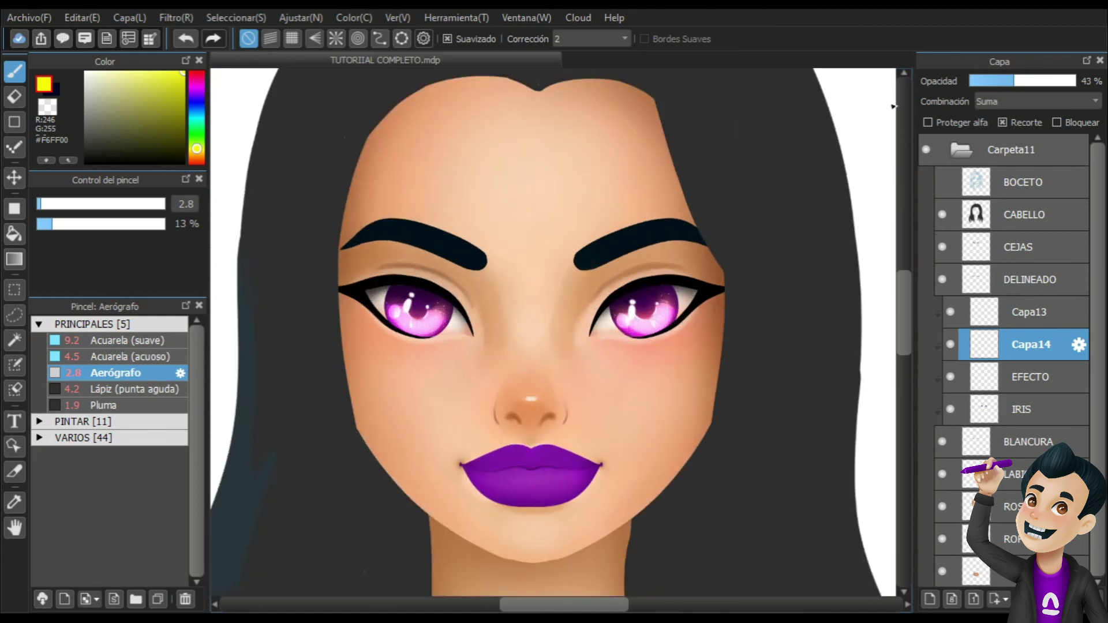
Compare the eyes with the EFECTO layer hidden and shown, and lower its opacity to 60 %.
{"action": "left_click", "coordinate": [1000, 376]}
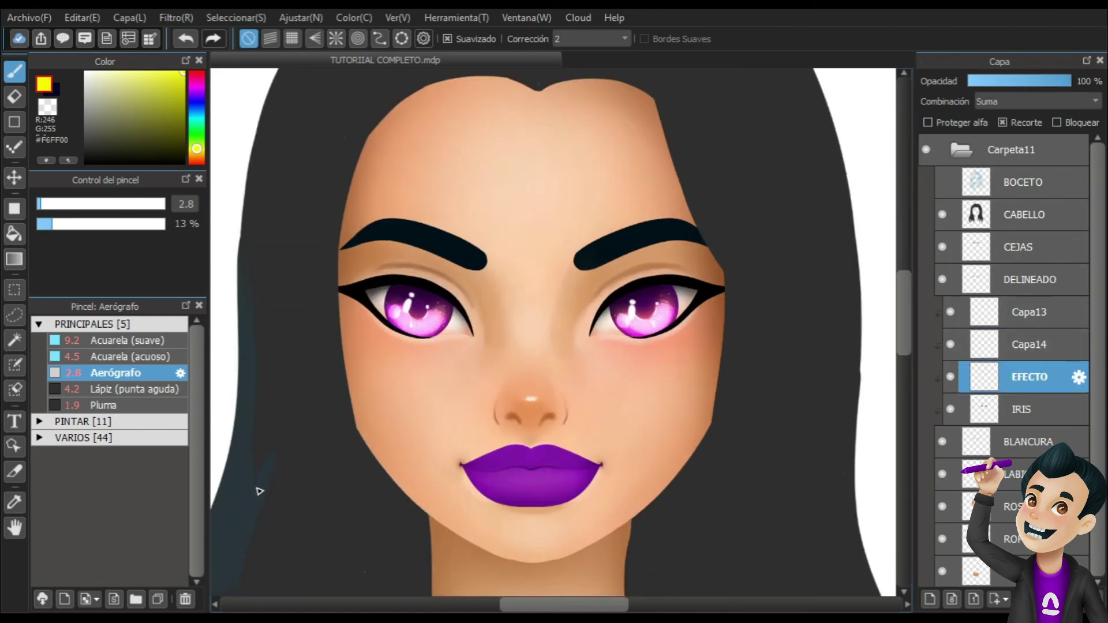
{"action": "left_click", "coordinate": [950, 377]}
{"action": "left_click", "coordinate": [952, 376]}
{"action": "mouse_move", "coordinate": [1027, 75]}
{"action": "left_mouse_down"}
{"action": "mouse_move", "coordinate": [1010, 85]}
{"action": "mouse_move", "coordinate": [1031, 82]}
{"action": "left_mouse_up"}
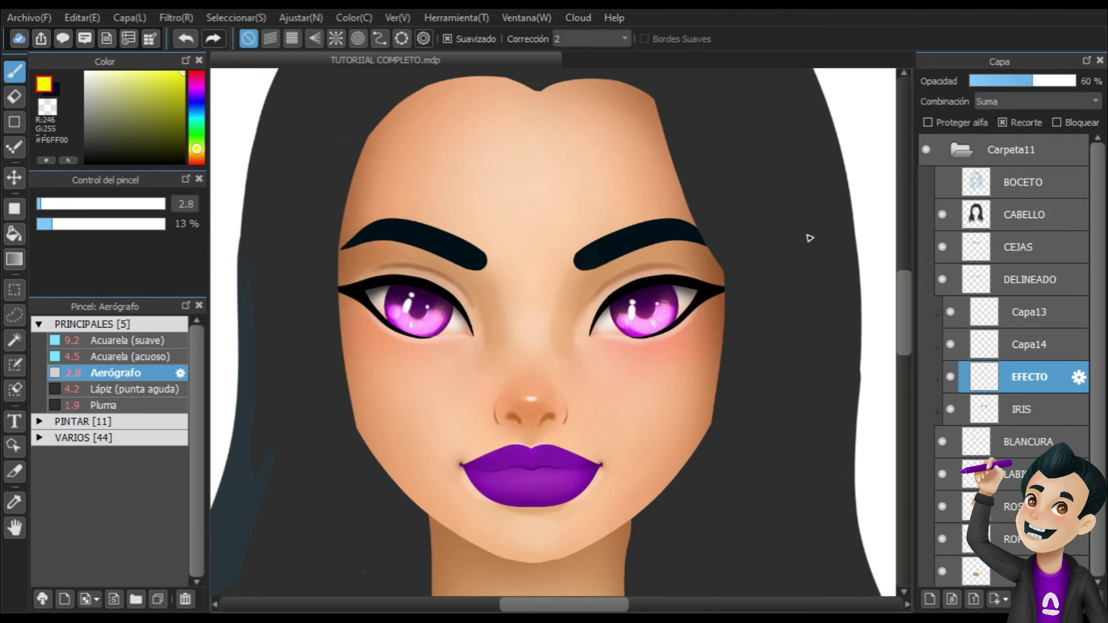
{"action": "scroll", "coordinate": [810, 238], "scroll_direction": "down", "scroll_amount": 1}
{"action": "scroll", "coordinate": [810, 238], "scroll_direction": "down", "scroll_amount": 1}
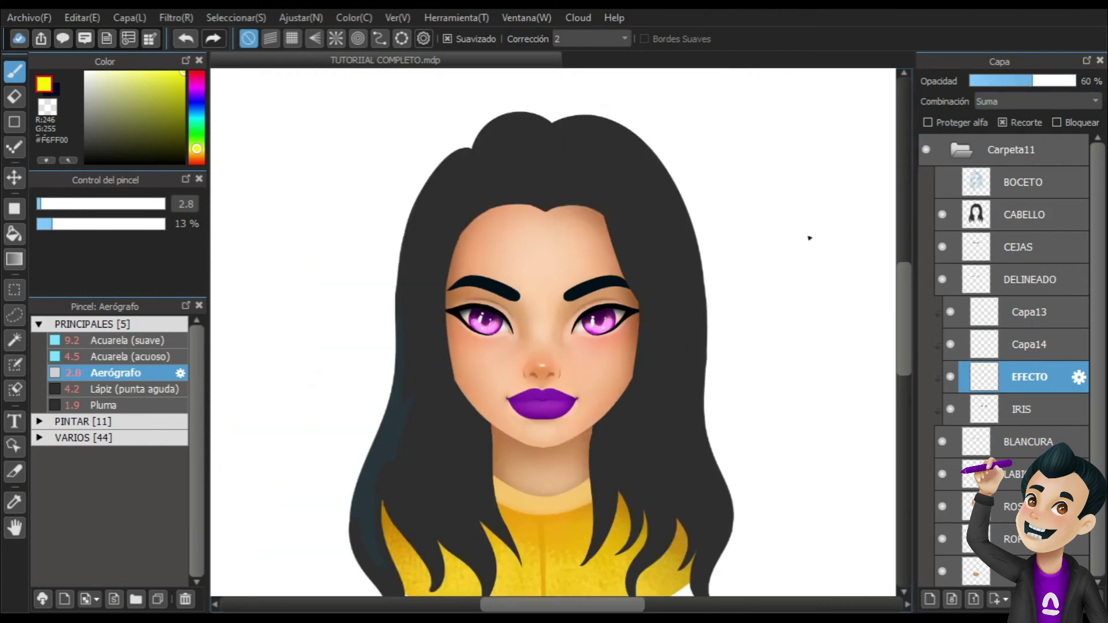
{"action": "scroll", "coordinate": [810, 238], "scroll_direction": "down", "scroll_amount": 1}
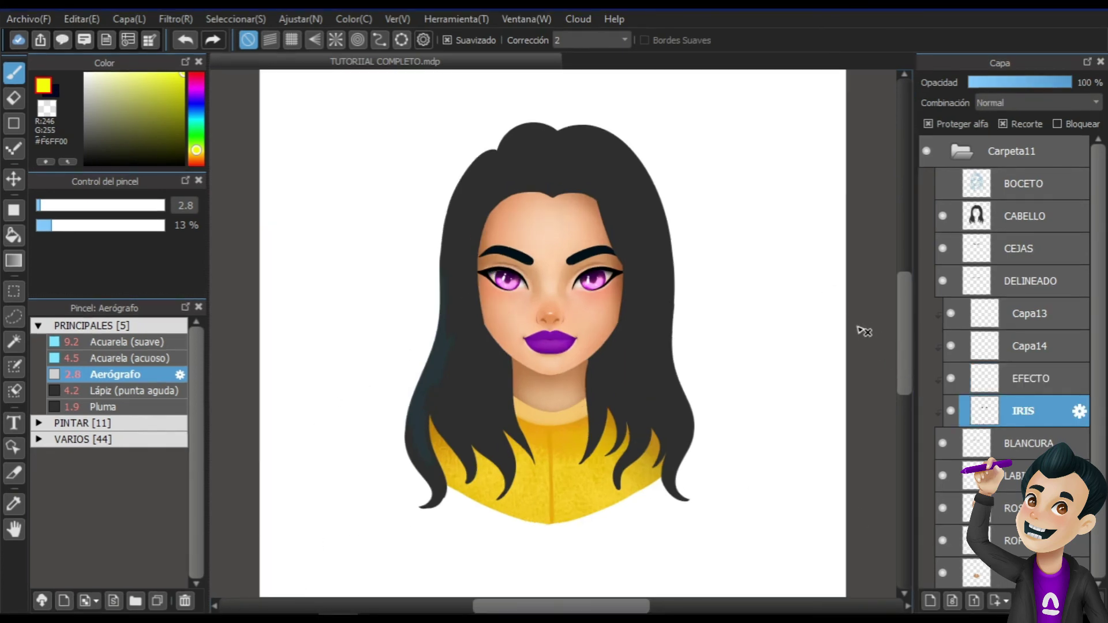
Recolour the IRIS layer with the Matiz filter, using Matiz -11, Saturación +22 and Brillo 0, and review the portrait.
{"action": "scroll", "coordinate": [860, 329], "scroll_direction": "up", "scroll_amount": 4}
{"action": "left_click_drag", "start_coordinate": [553, 156], "coordinate": [570, 303]}
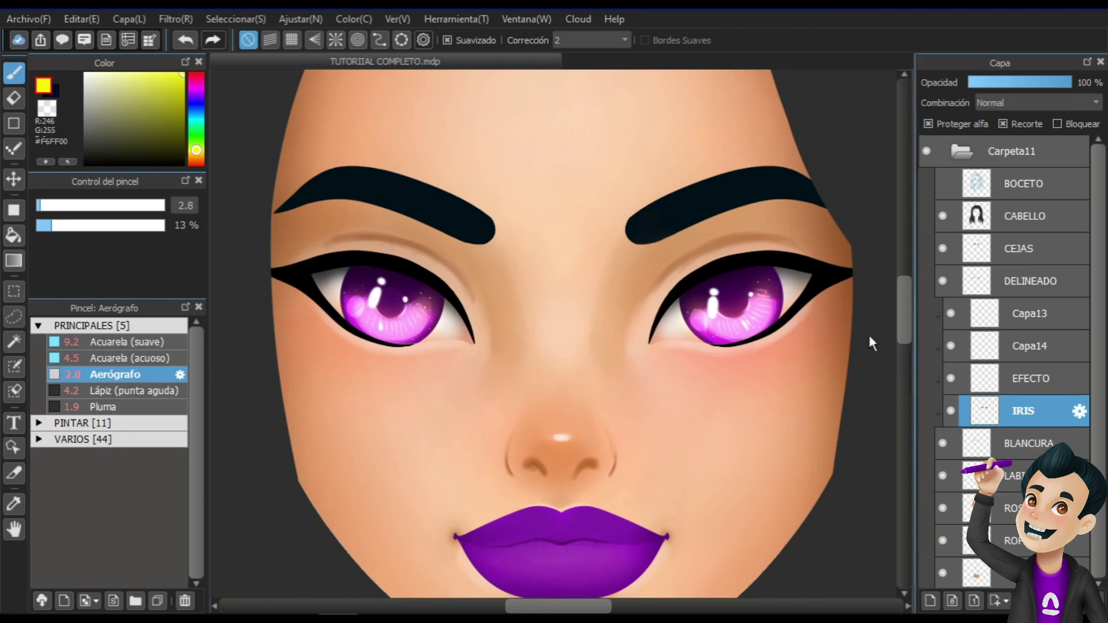
{"action": "left_click", "coordinate": [184, 19]}
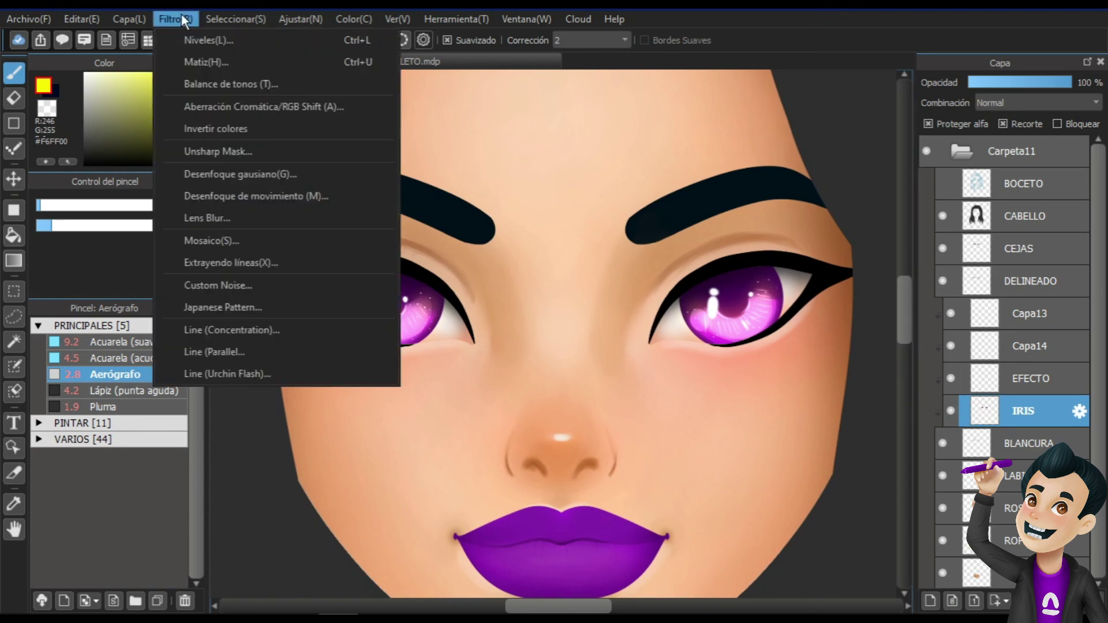
{"action": "left_click", "coordinate": [213, 61]}
{"action": "left_click_drag", "start_coordinate": [508, 262], "coordinate": [694, 84]}
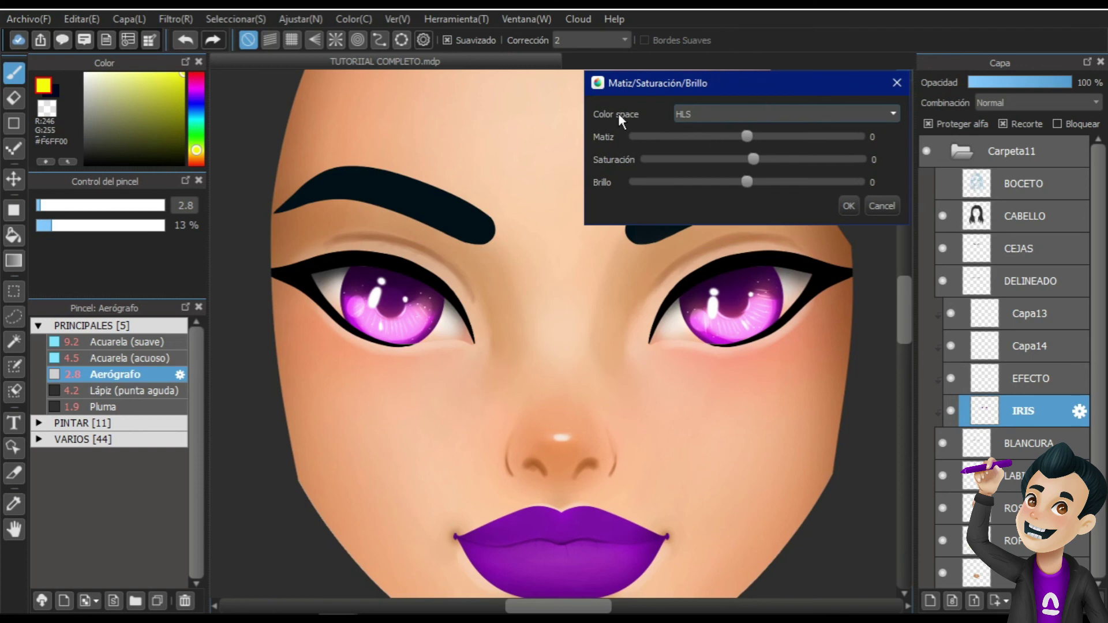
{"action": "mouse_move", "coordinate": [746, 136]}
{"action": "left_mouse_down"}
{"action": "mouse_move", "coordinate": [670, 133]}
{"action": "mouse_move", "coordinate": [755, 134]}
{"action": "mouse_move", "coordinate": [743, 134]}
{"action": "left_mouse_up"}
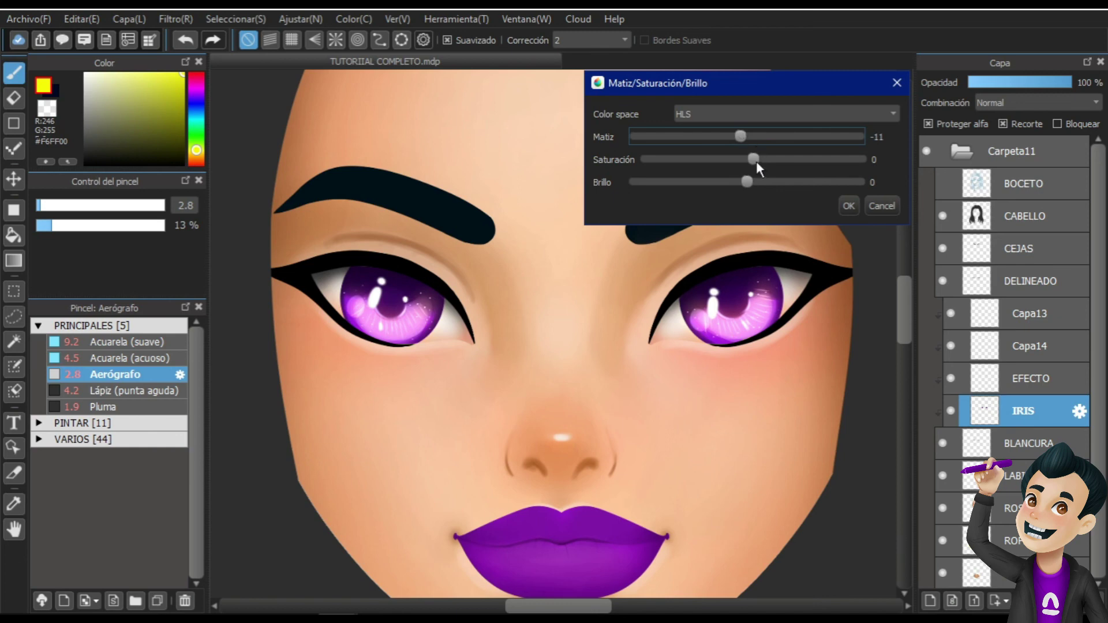
{"action": "left_click_drag", "start_coordinate": [750, 182], "coordinate": [774, 184]}
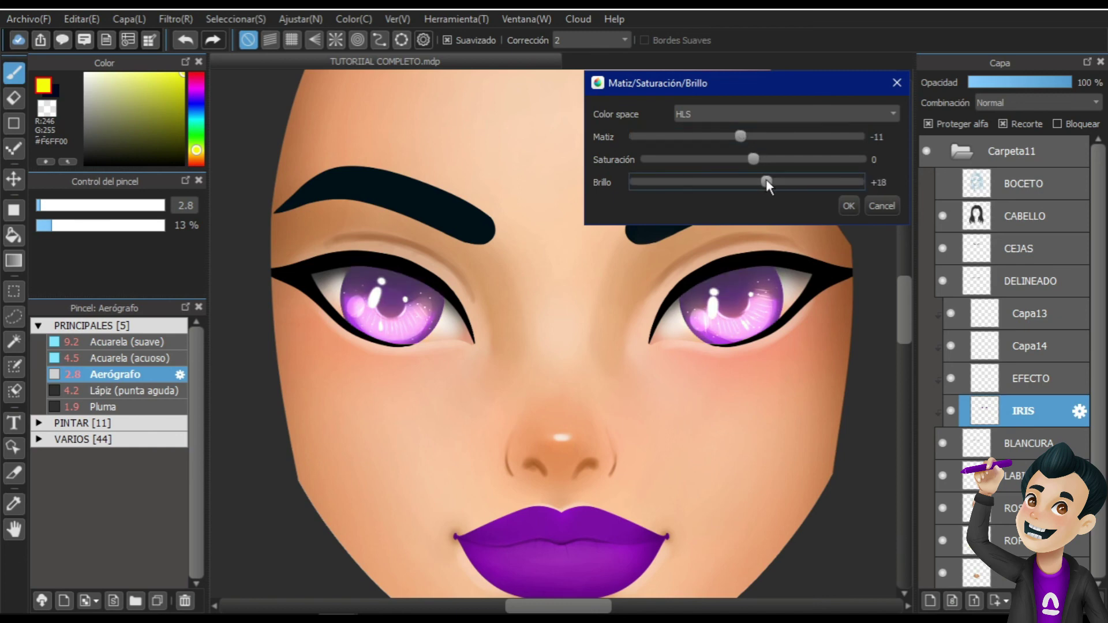
{"action": "left_click_drag", "start_coordinate": [691, 183], "coordinate": [781, 157]}
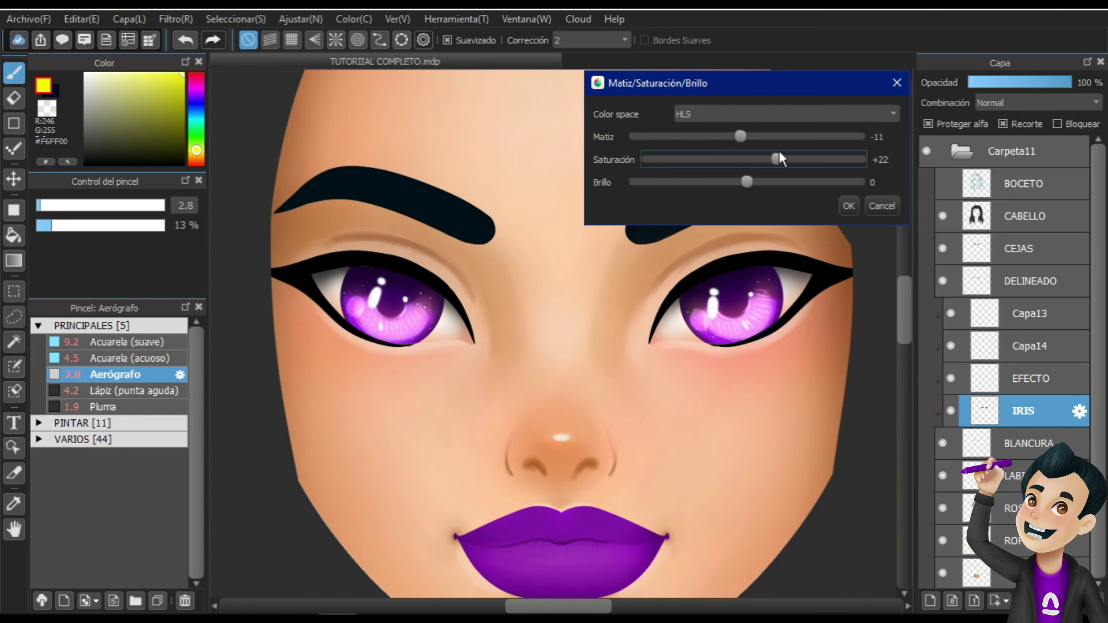
{"action": "left_click", "coordinate": [858, 205]}
{"action": "scroll", "coordinate": [754, 243], "scroll_direction": "down", "scroll_amount": 3}
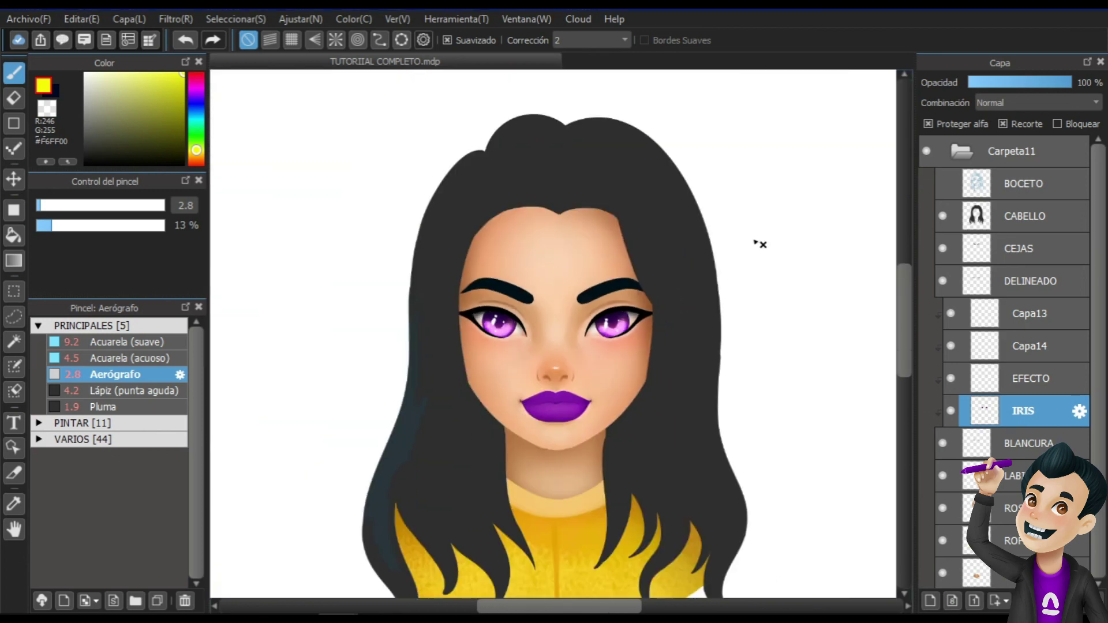
{"action": "scroll", "coordinate": [759, 245], "scroll_direction": "up", "scroll_amount": 3}
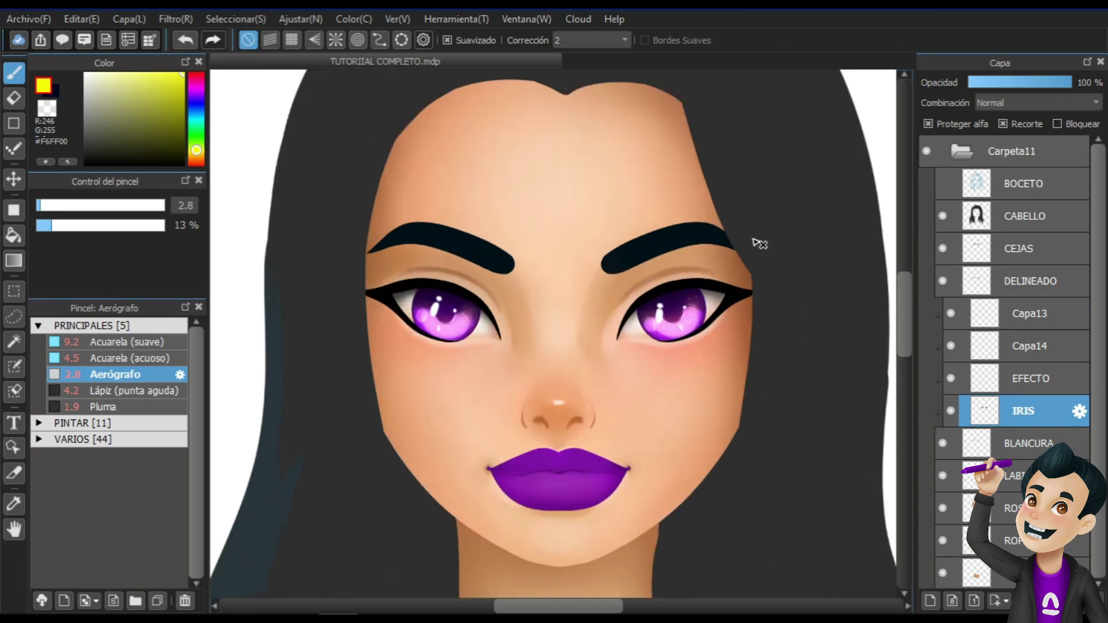
{"action": "scroll", "coordinate": [757, 244], "scroll_direction": "down", "scroll_amount": 3}
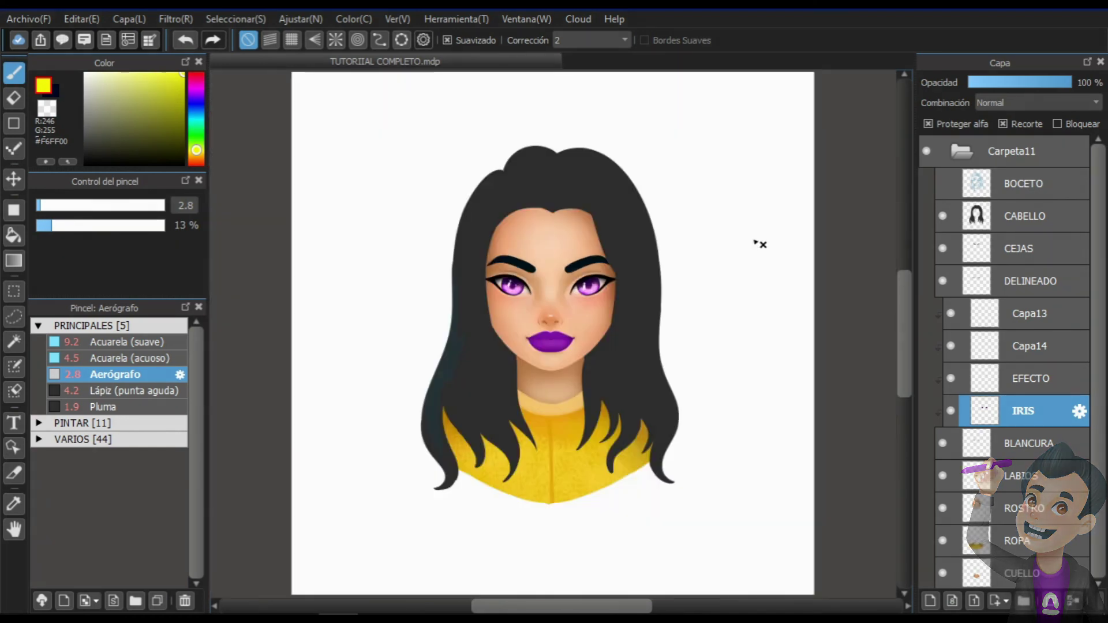